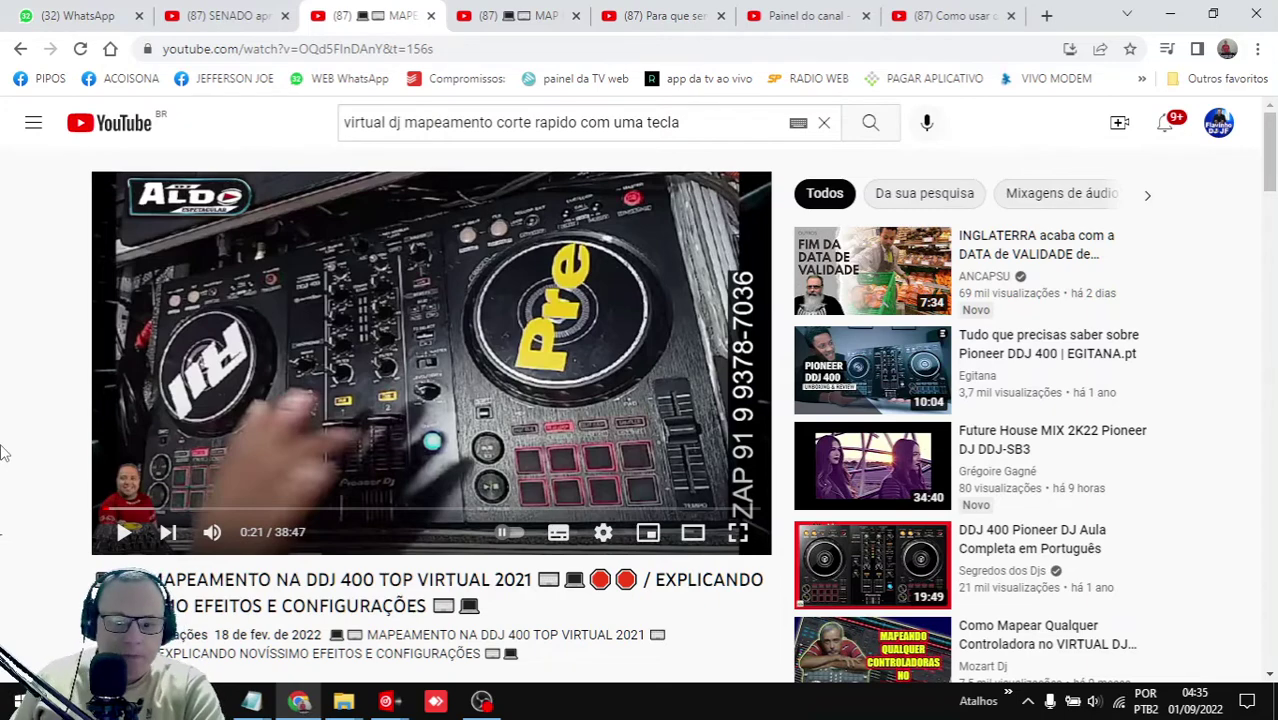
# Rewind the DDJ 400 mapping video to its start and examine its address, title, description and channel name.
pyautogui.moveTo(113, 512); pyautogui.dragTo(98, 512)
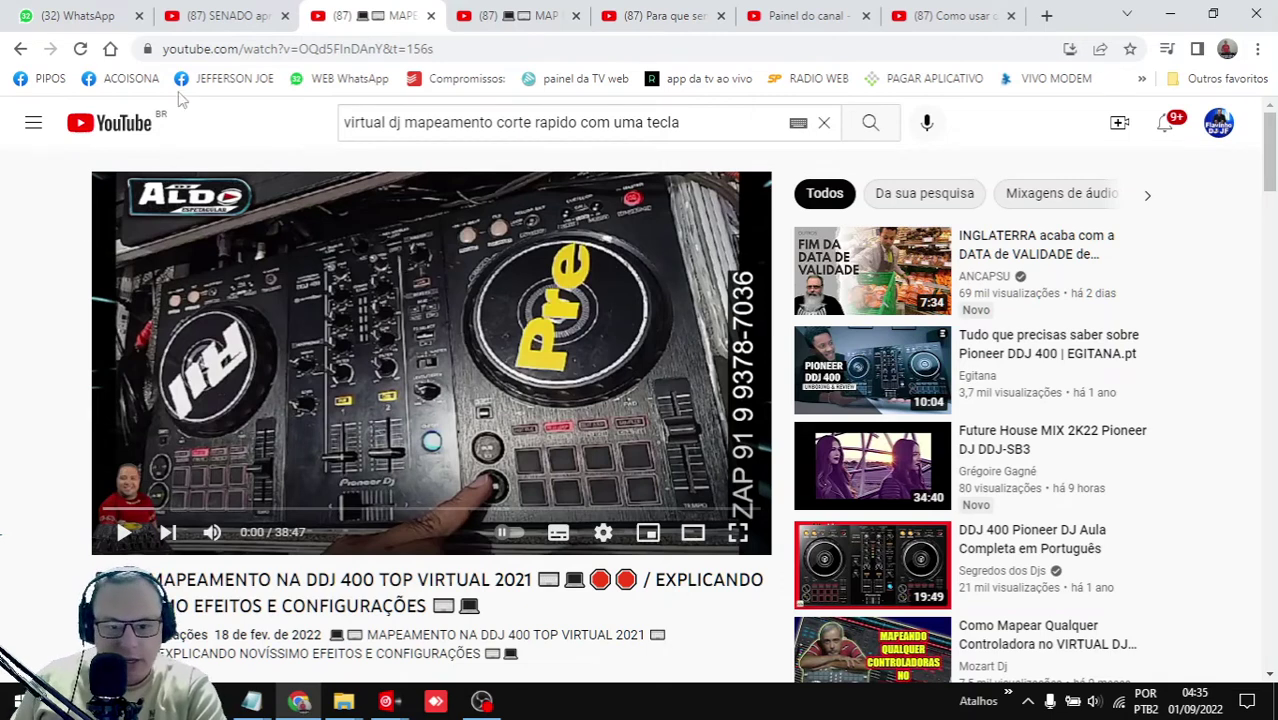
pyautogui.click(249, 48)
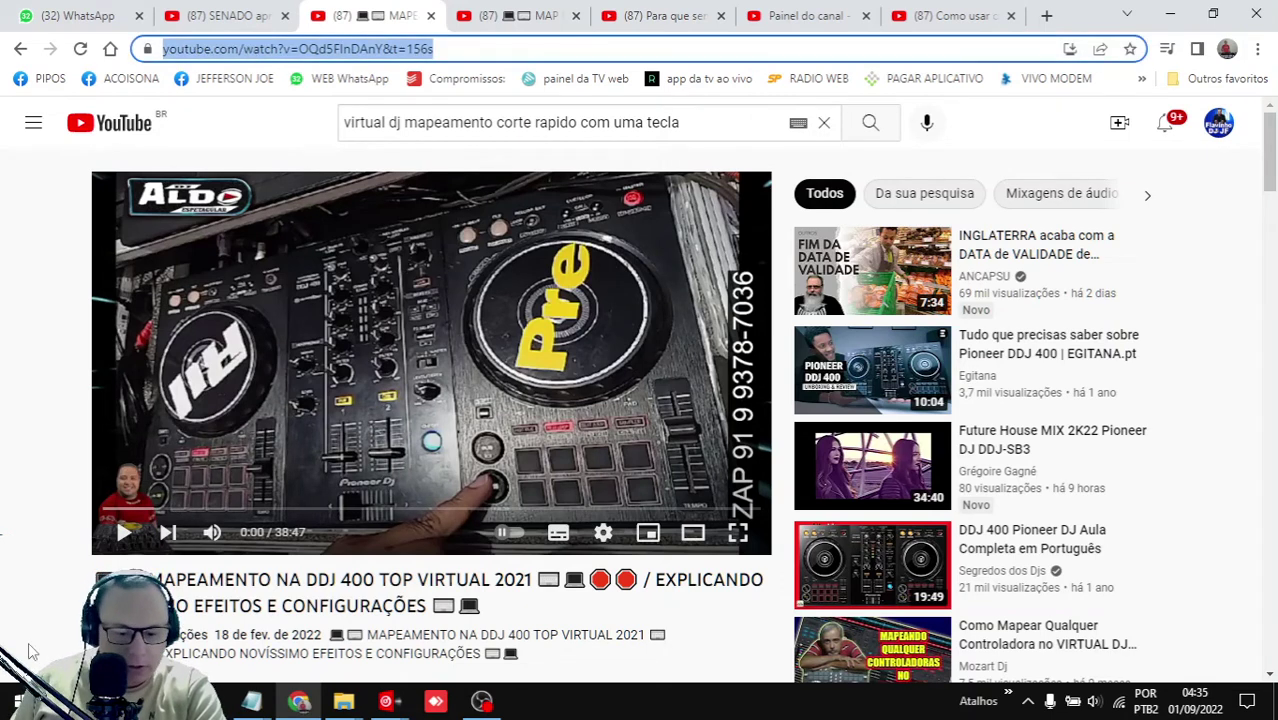
pyautogui.moveTo(94, 579); pyautogui.dragTo(590, 613)
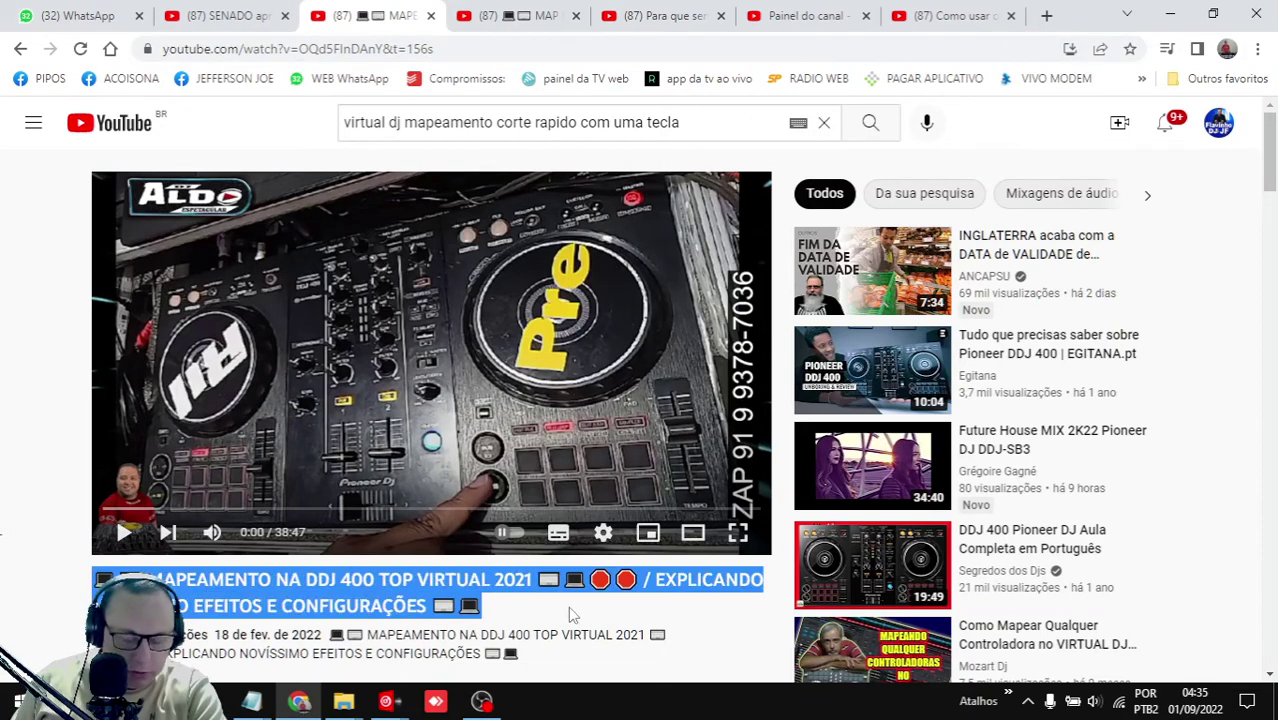
pyautogui.click(4, 535)
pyautogui.scroll(-3, 30, 533)
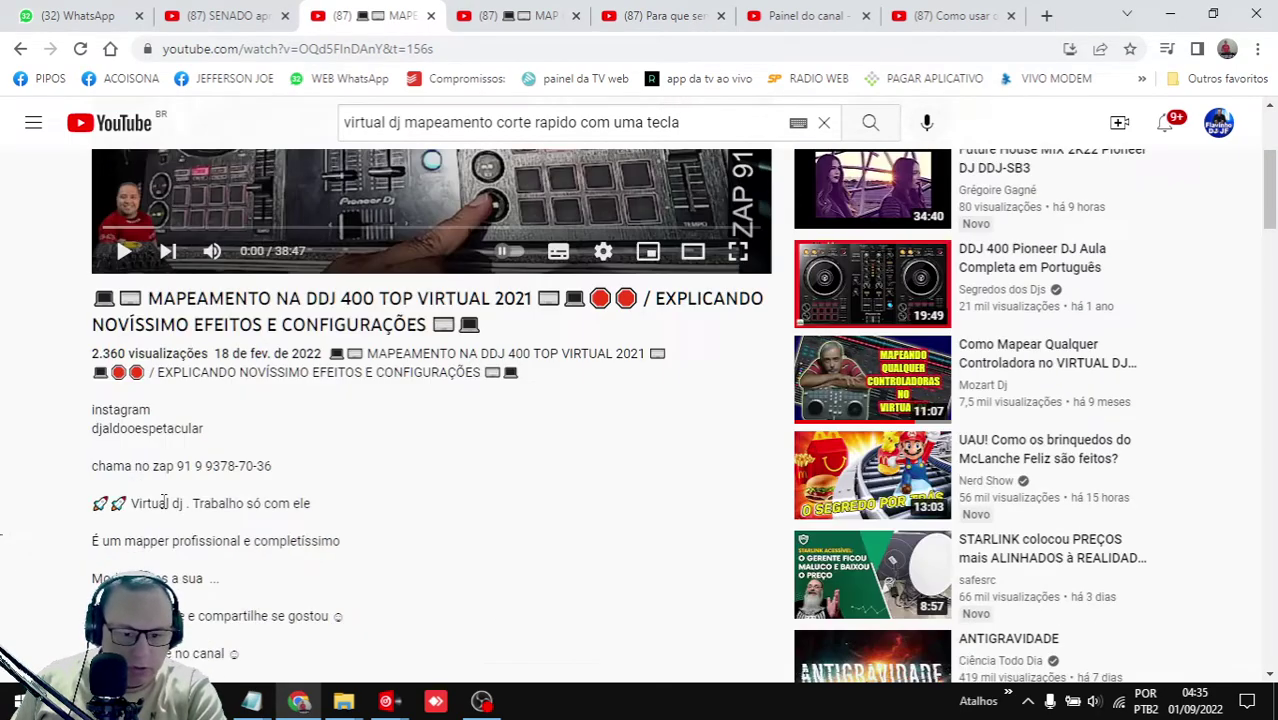
pyautogui.scroll(-3, 89, 427)
pyautogui.scroll(-4, 109, 466)
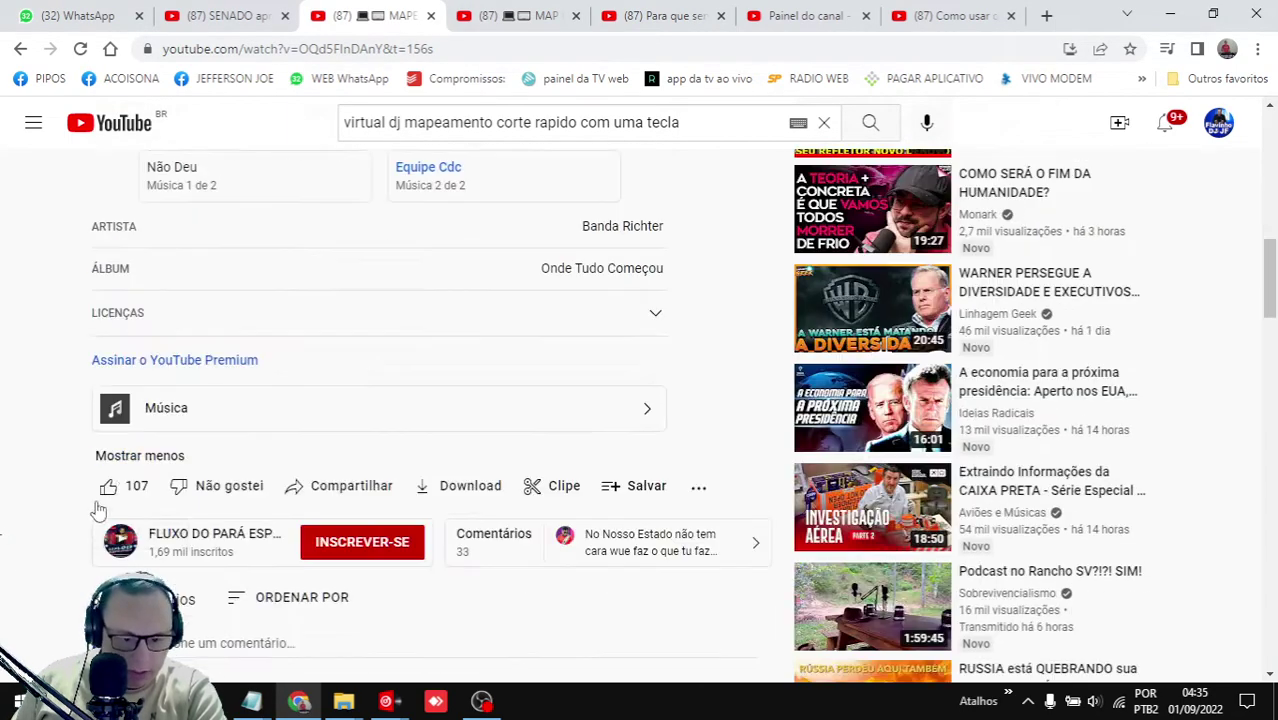
pyautogui.click(480, 702)
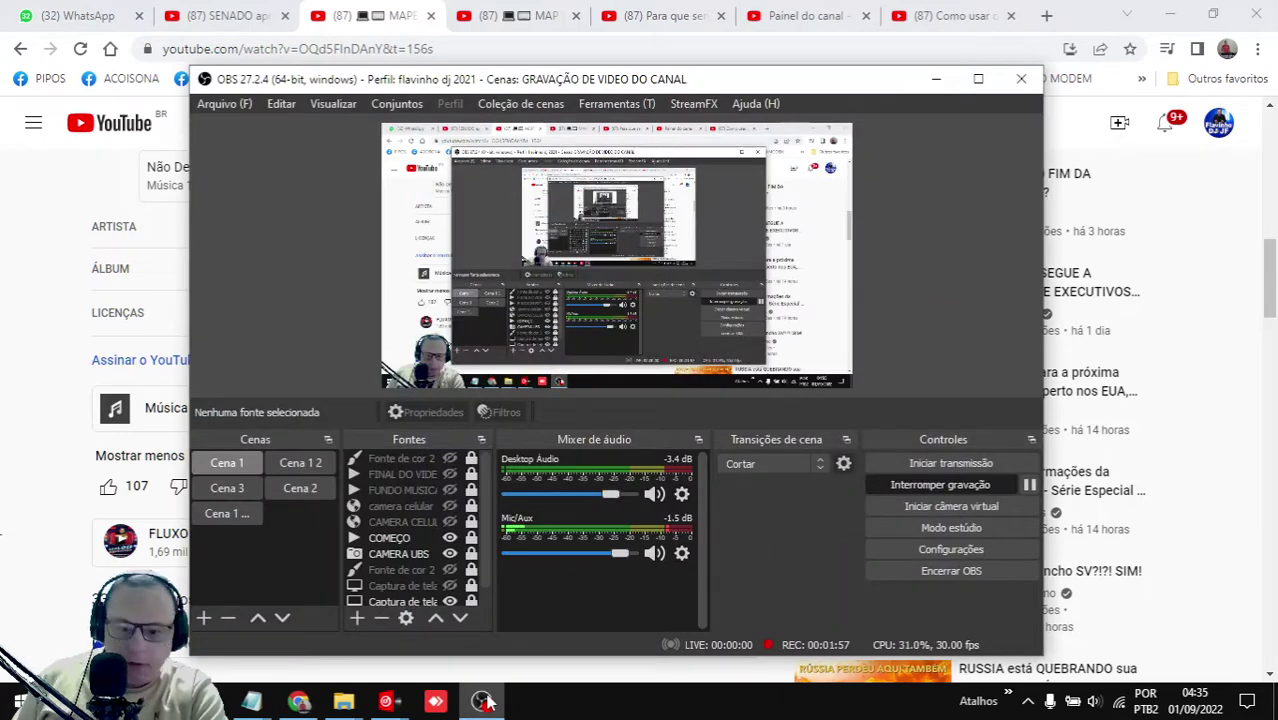
pyautogui.click(481, 702)
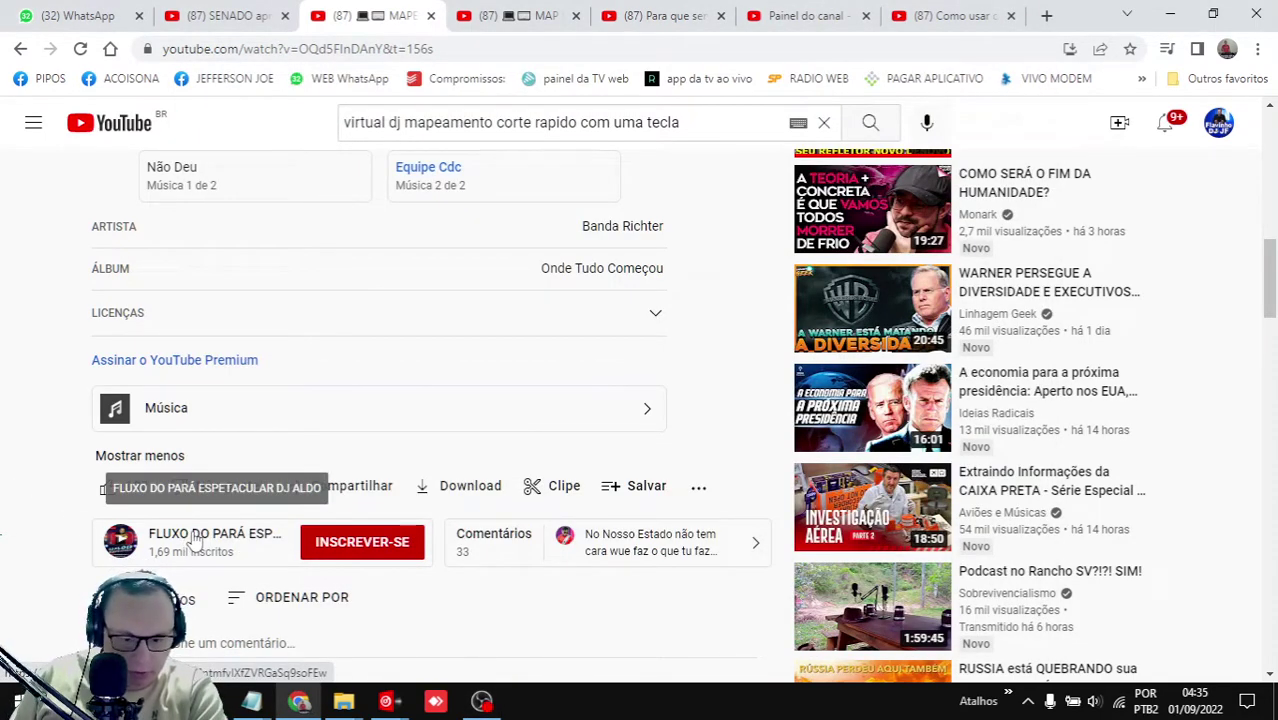
pyautogui.scroll(10, 520, 380)
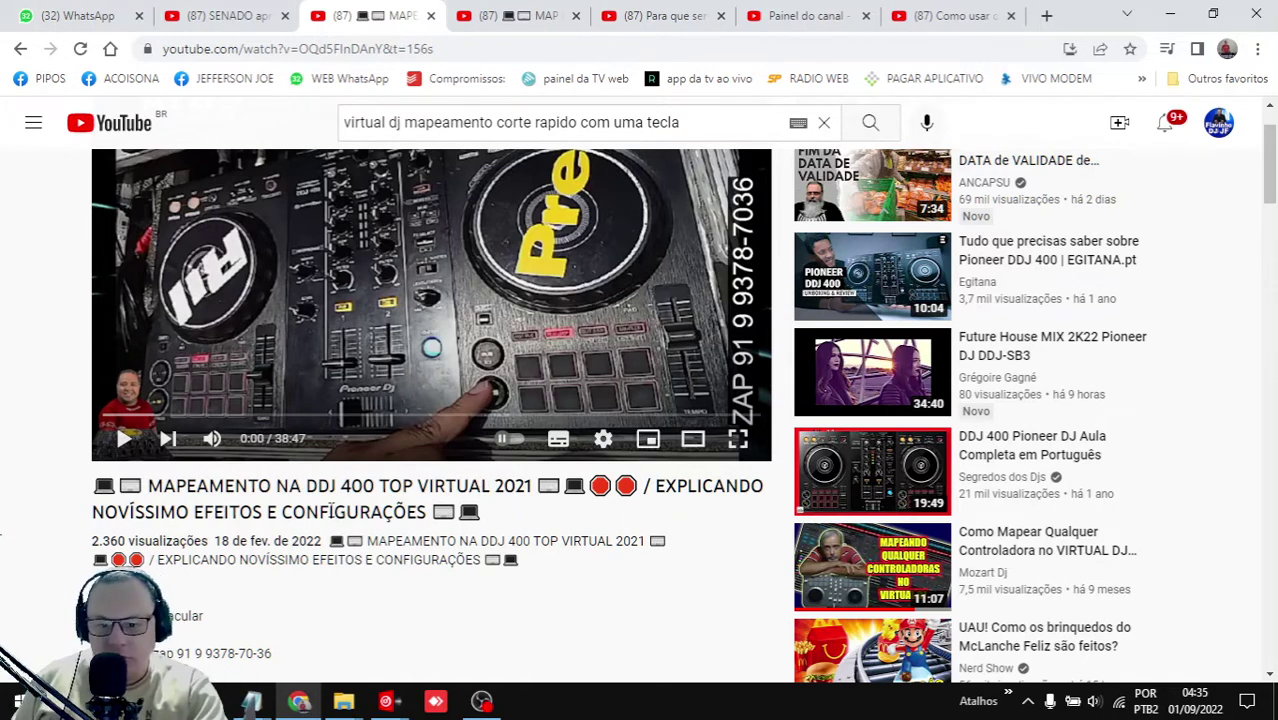
# Switch to VirtualDJ and return both decks to their cue points.
pyautogui.click(484, 706)
pyautogui.click(484, 706)
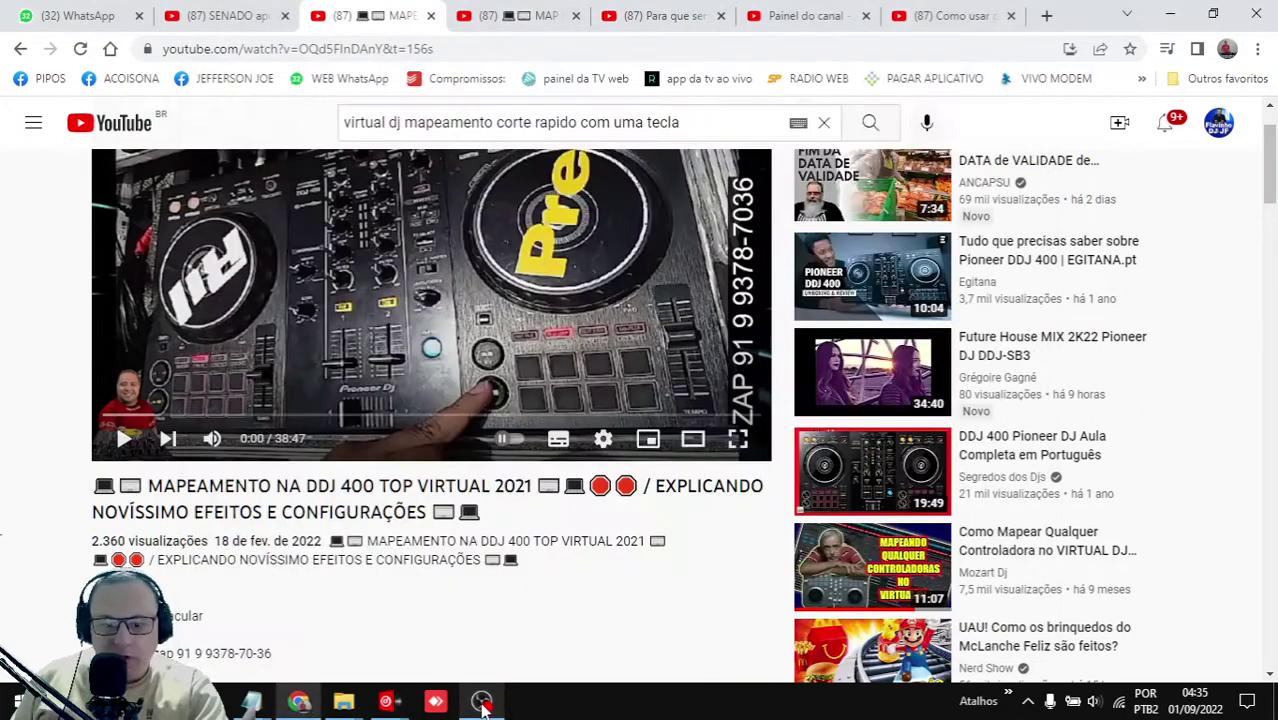
pyautogui.click(388, 702)
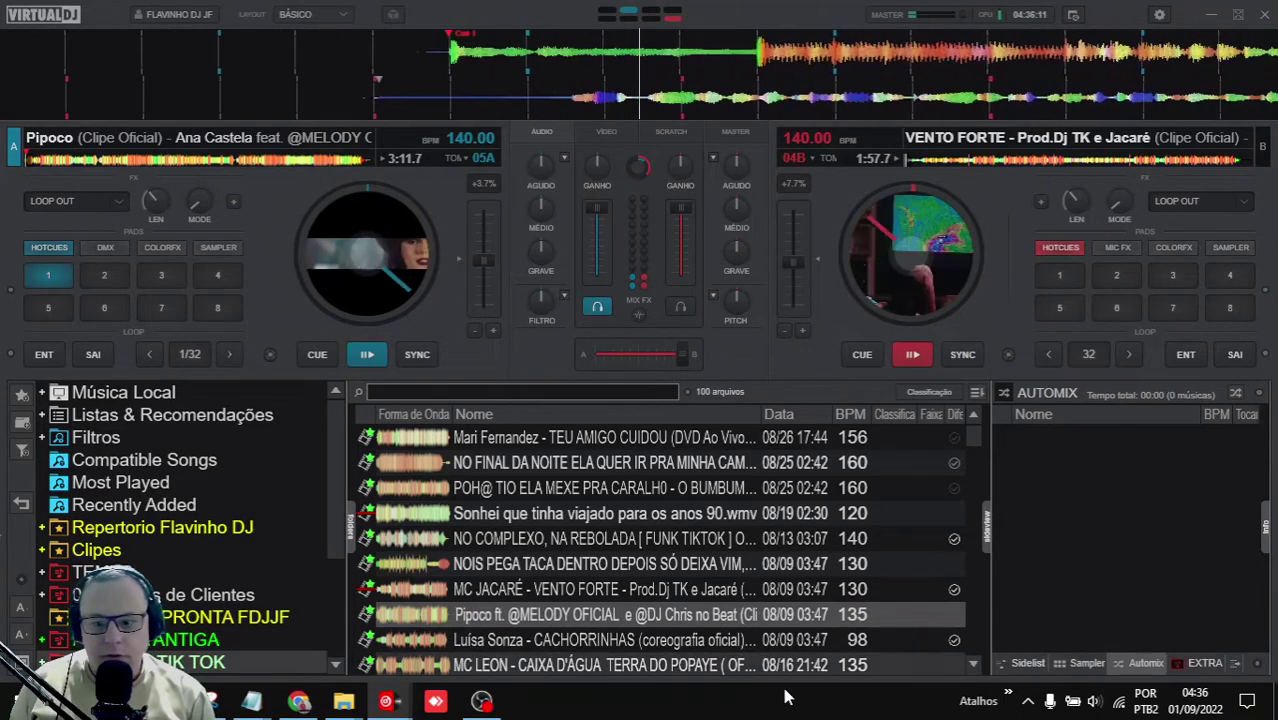
pyautogui.click(317, 354)
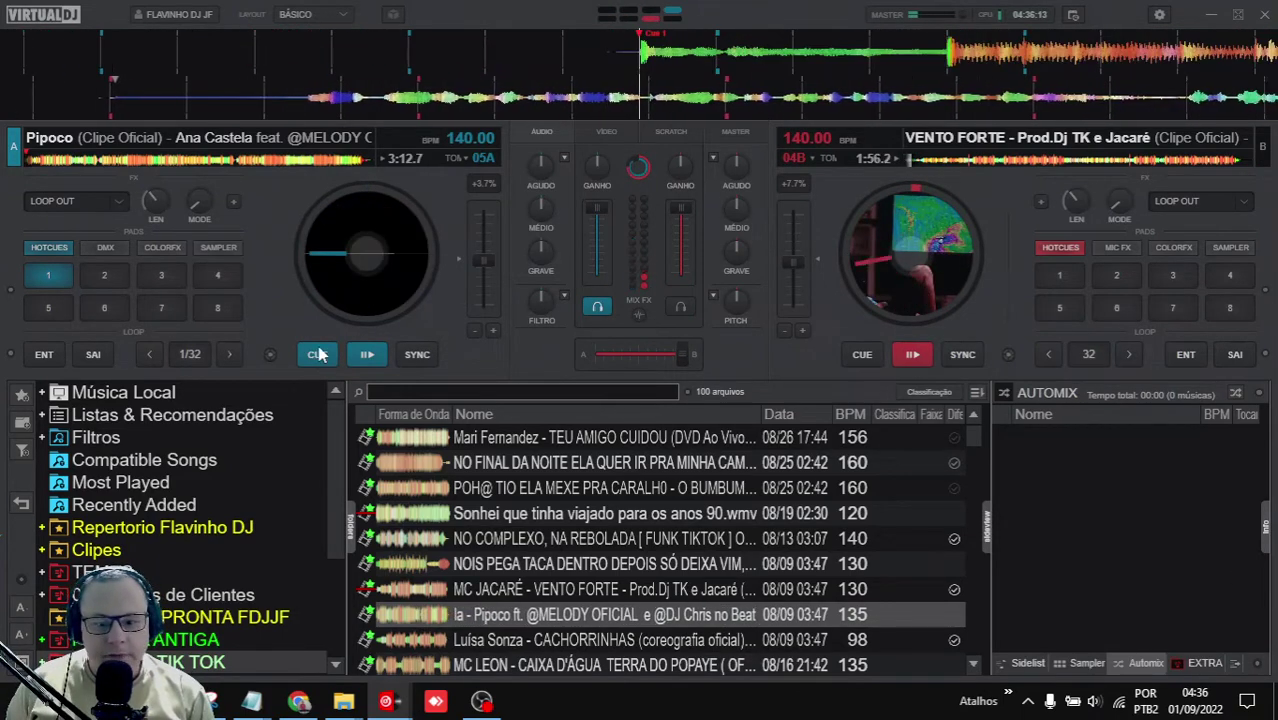
pyautogui.click(862, 354)
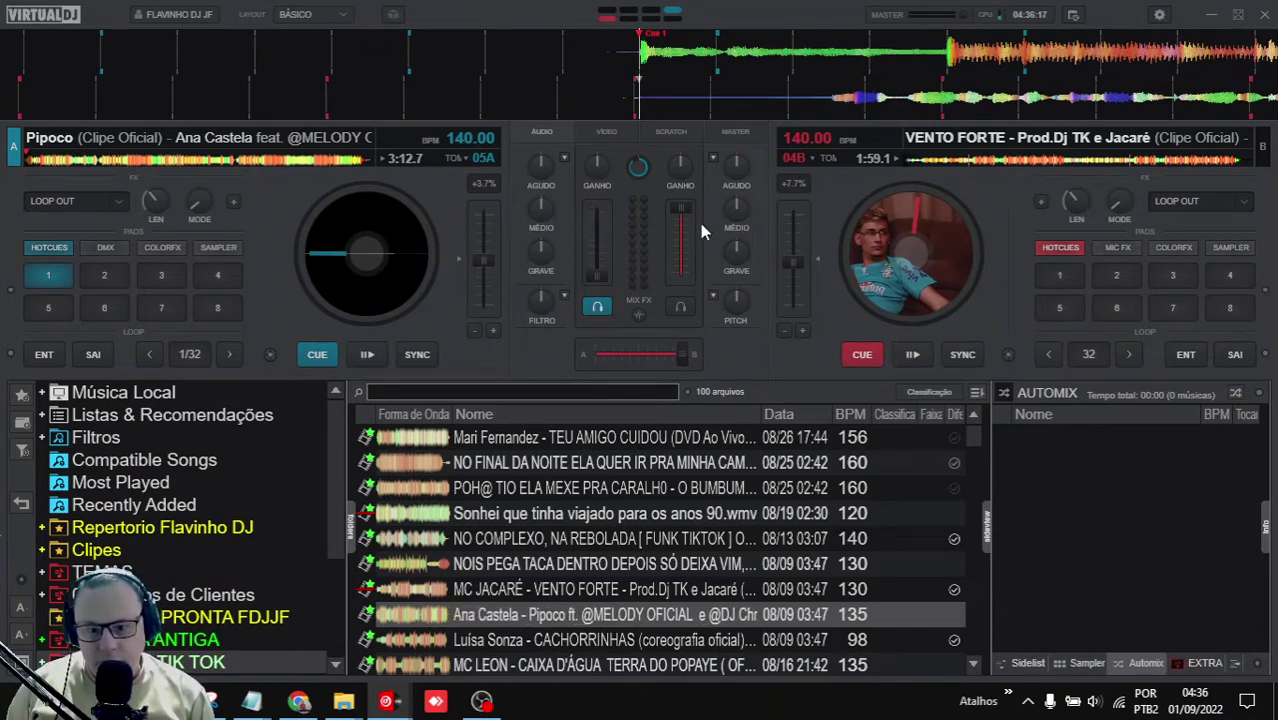
# Test the fader start by moving both decks' volume faders near their minimum, and return both decks to cue.
pyautogui.moveTo(687, 267); pyautogui.dragTo(687, 275)
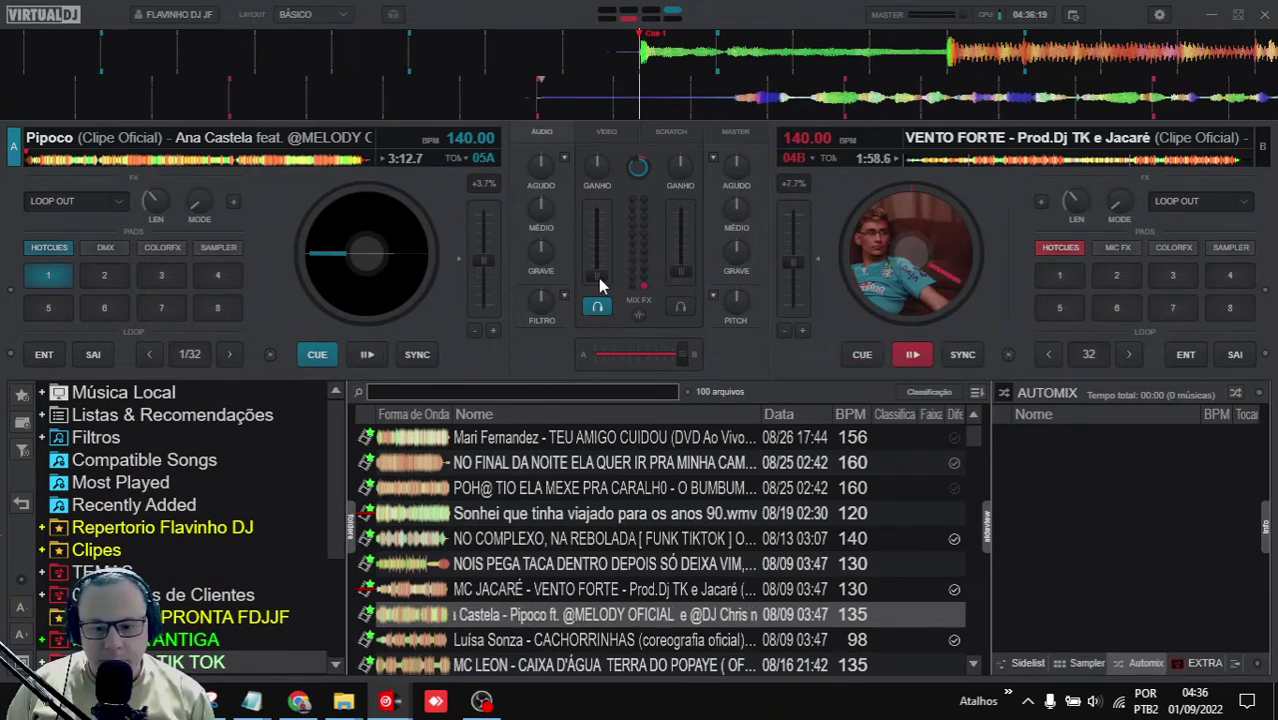
pyautogui.moveTo(599, 275); pyautogui.dragTo(601, 265)
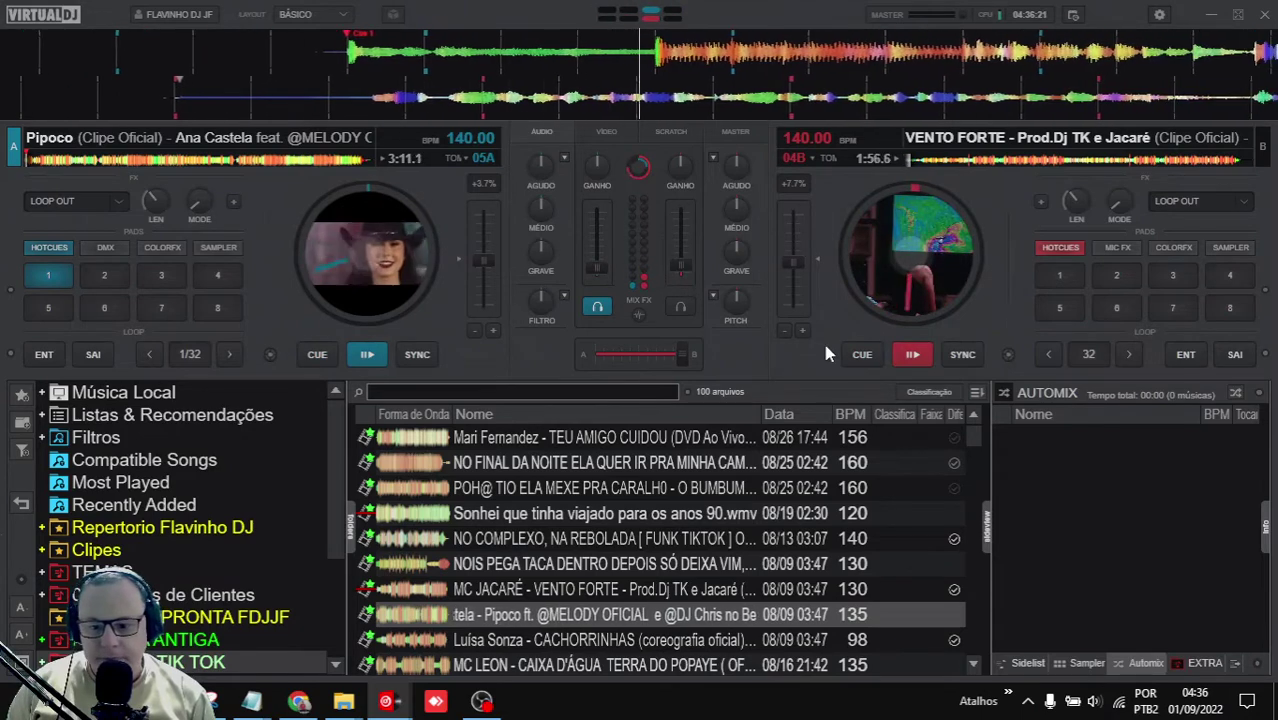
pyautogui.click(862, 354)
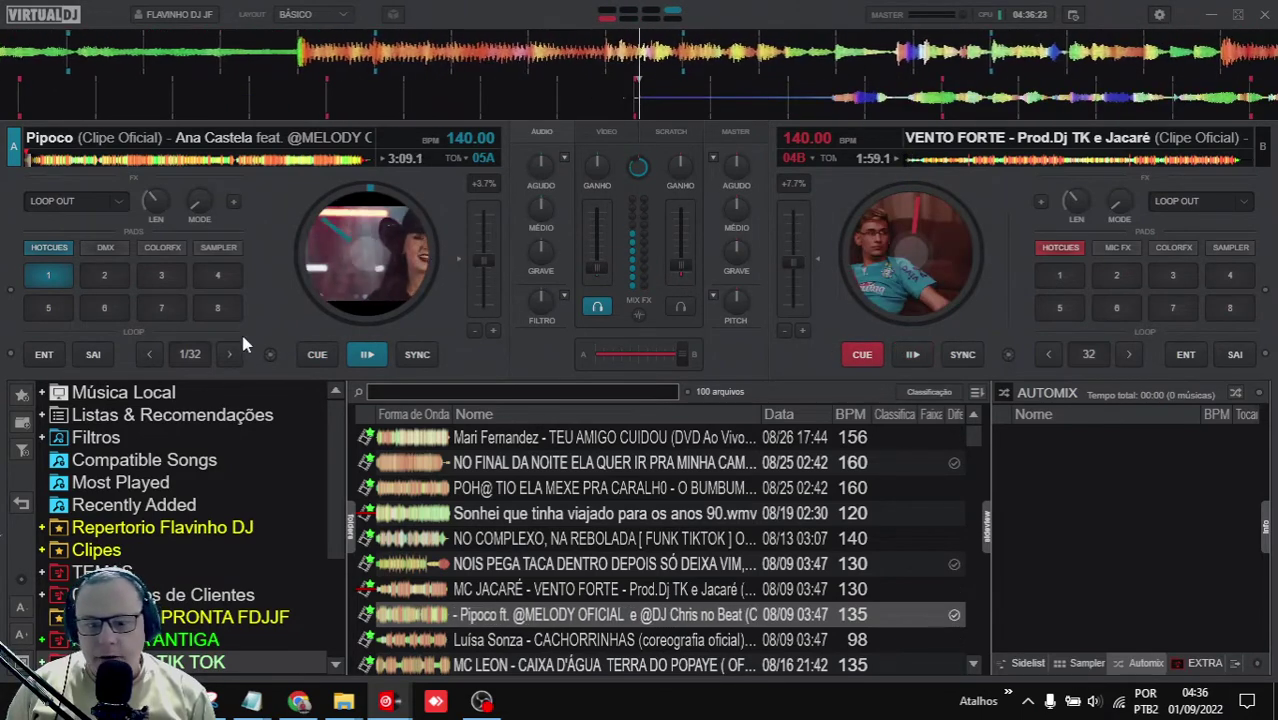
pyautogui.click(310, 358)
# Search the settings options for "fade", set faderStartStop and faderStart to Não, and close the settings.
pyautogui.click(1160, 16)
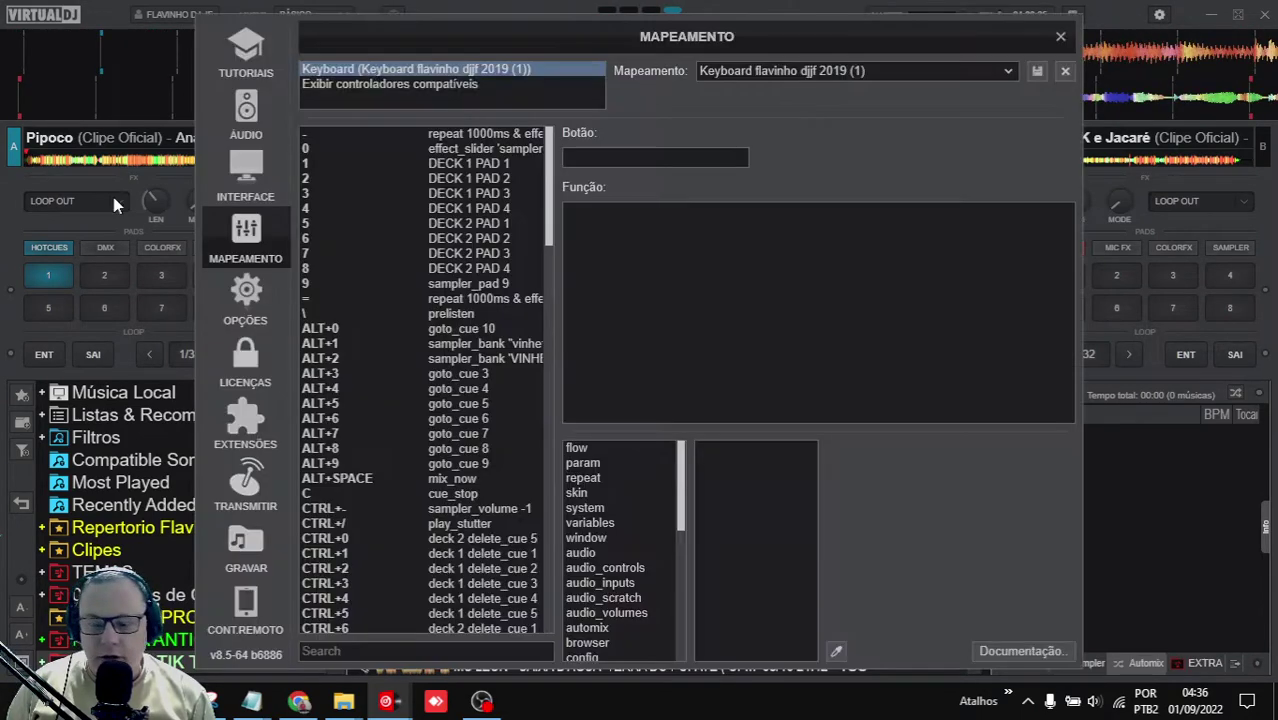
pyautogui.click(246, 360)
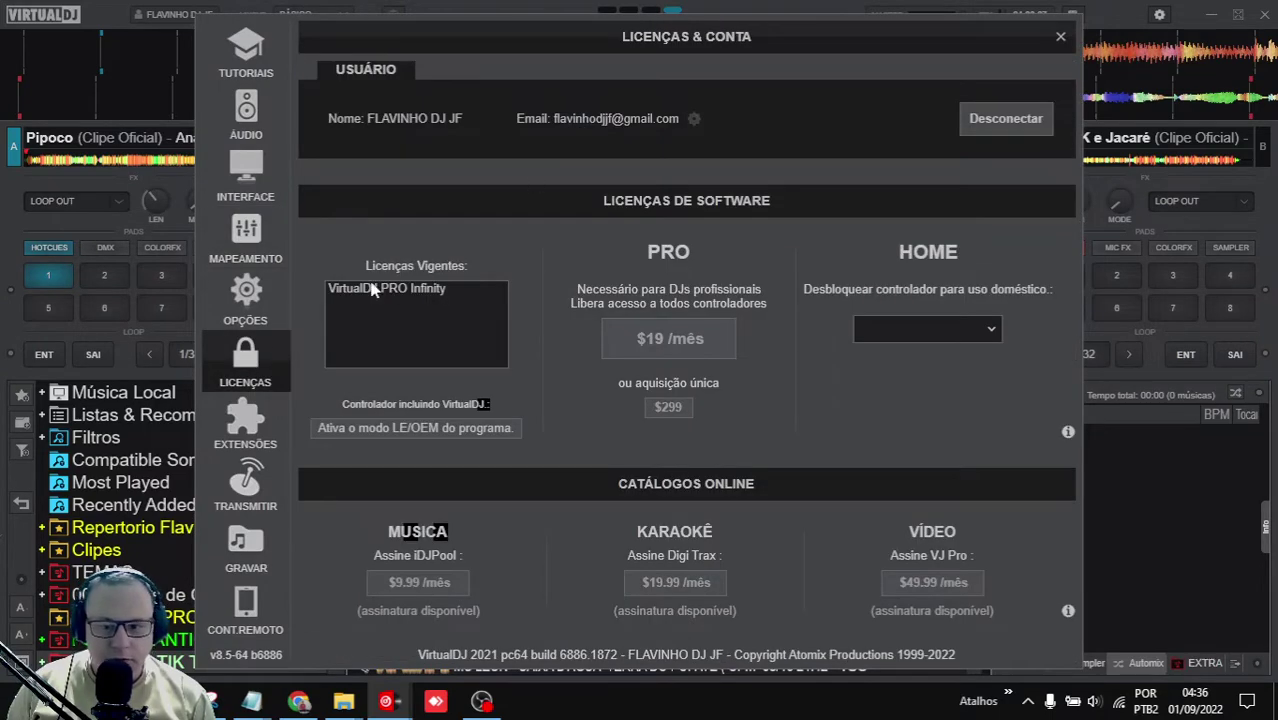
pyautogui.click(245, 296)
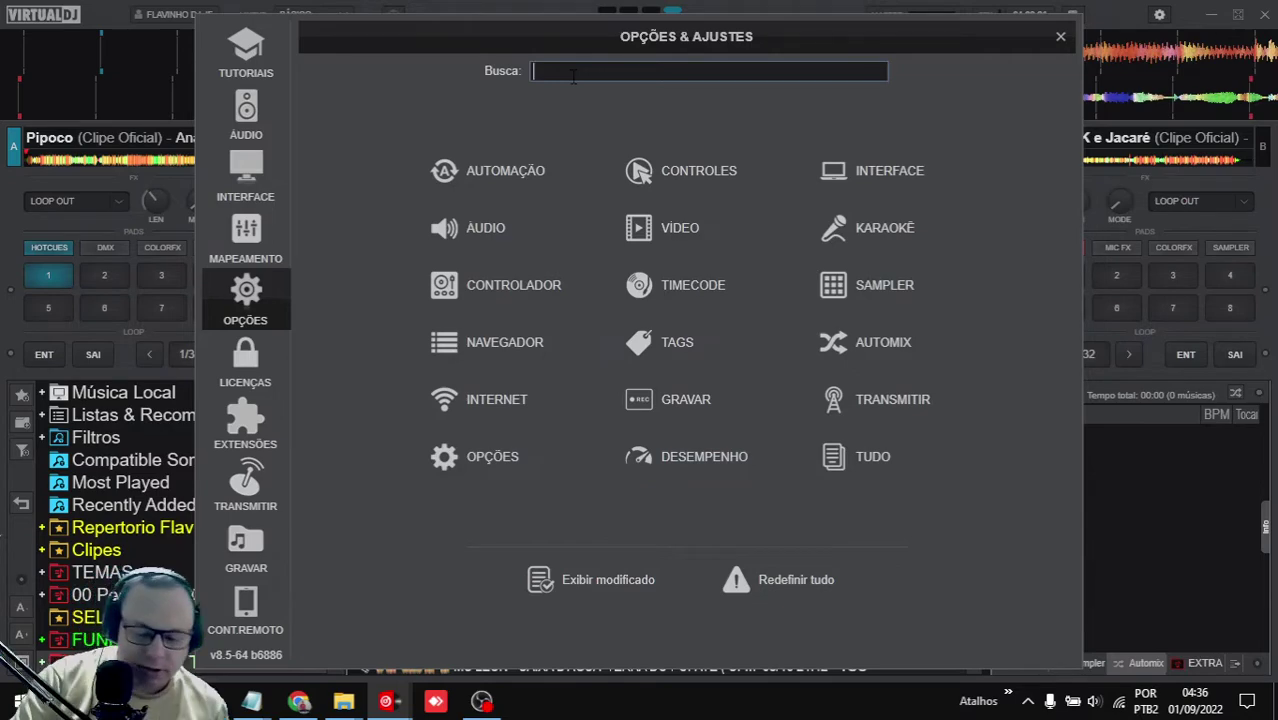
pyautogui.write('fa')
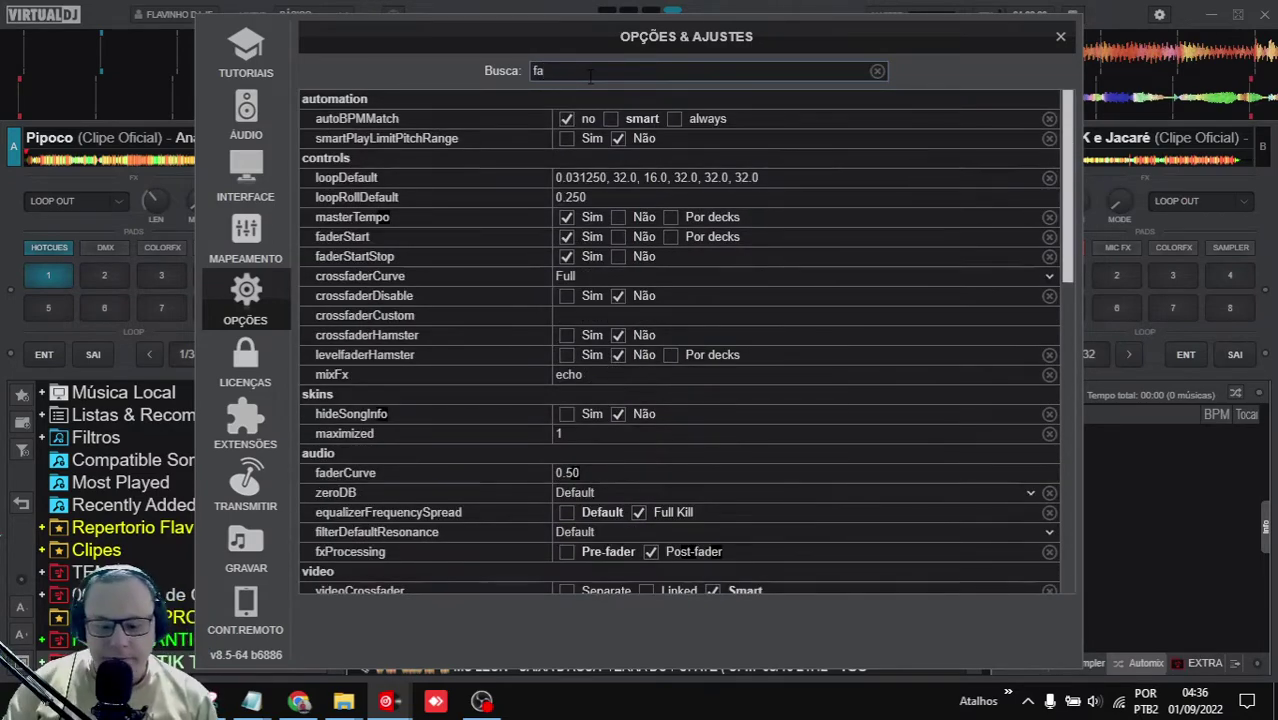
pyautogui.write('de')
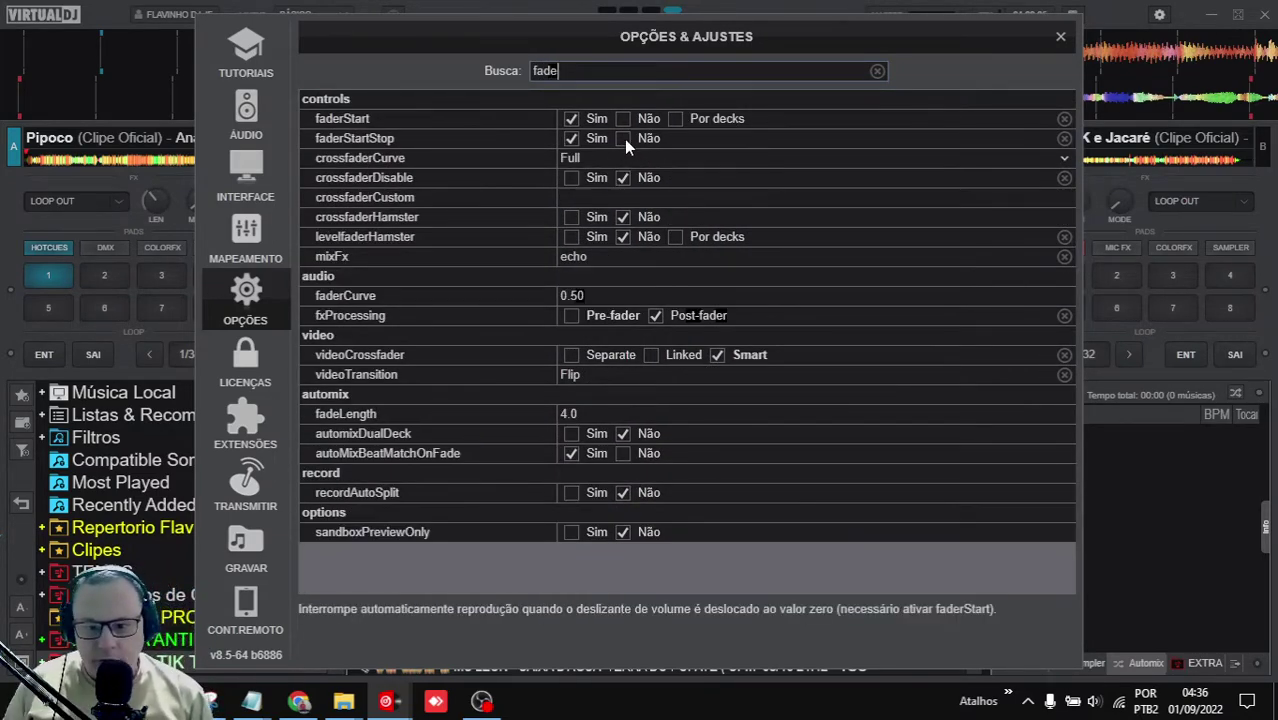
pyautogui.click(623, 138)
pyautogui.click(621, 118)
pyautogui.click(1060, 36)
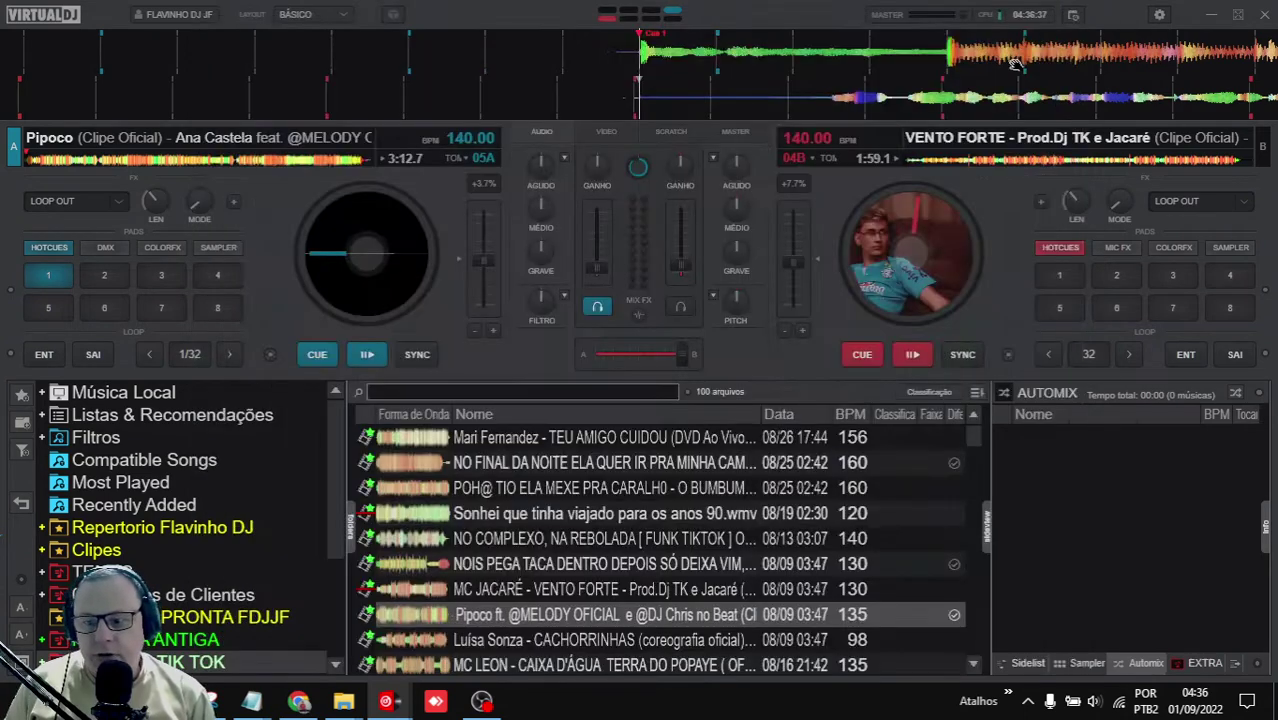
# Load "Sonhei que tinha viajado para os anos 90" into deck A, mix over to it, and load "NO COMPLEXO, NA REBOLADA" into deck B.
pyautogui.moveTo(548, 517); pyautogui.dragTo(390, 303)
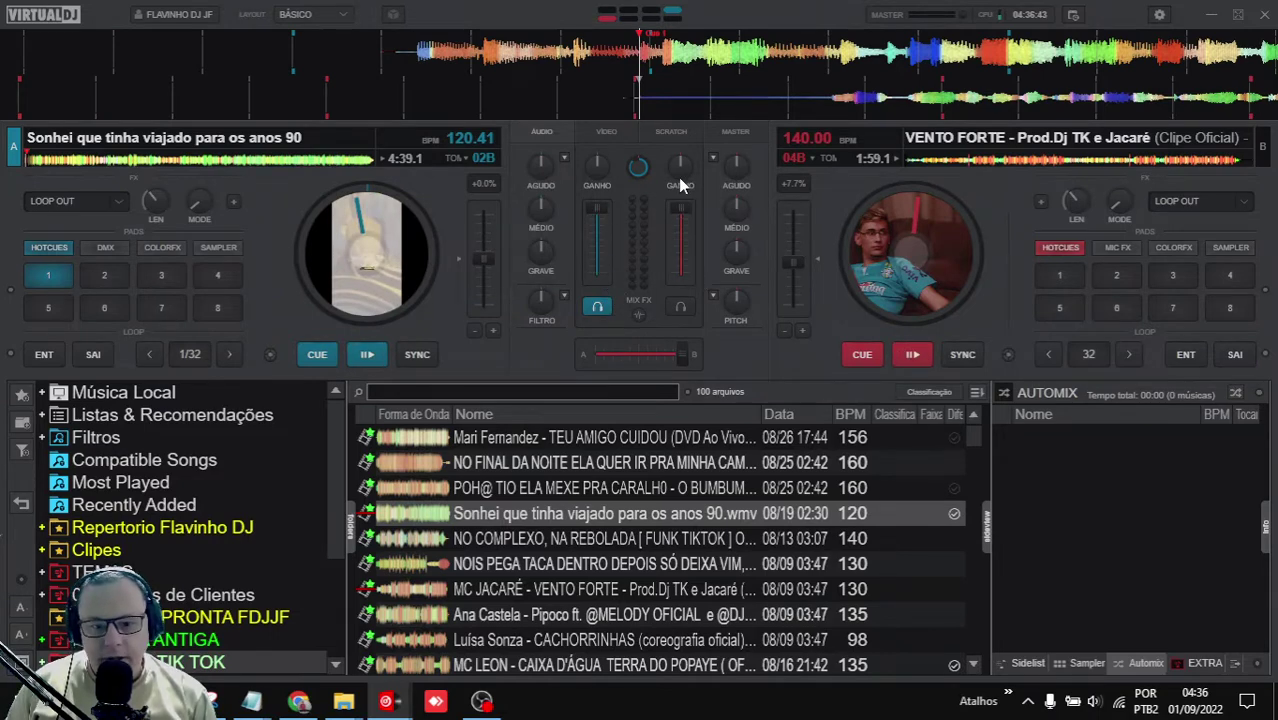
pyautogui.press('space')
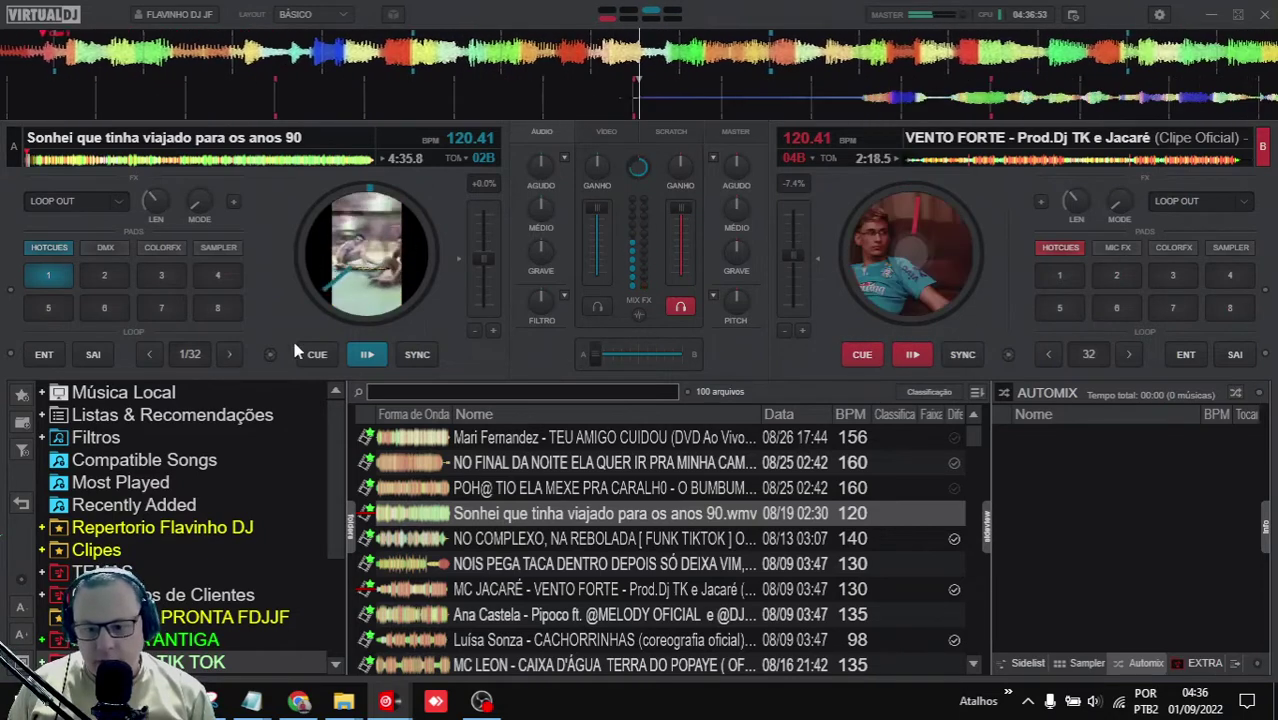
pyautogui.moveTo(378, 538); pyautogui.dragTo(930, 290)
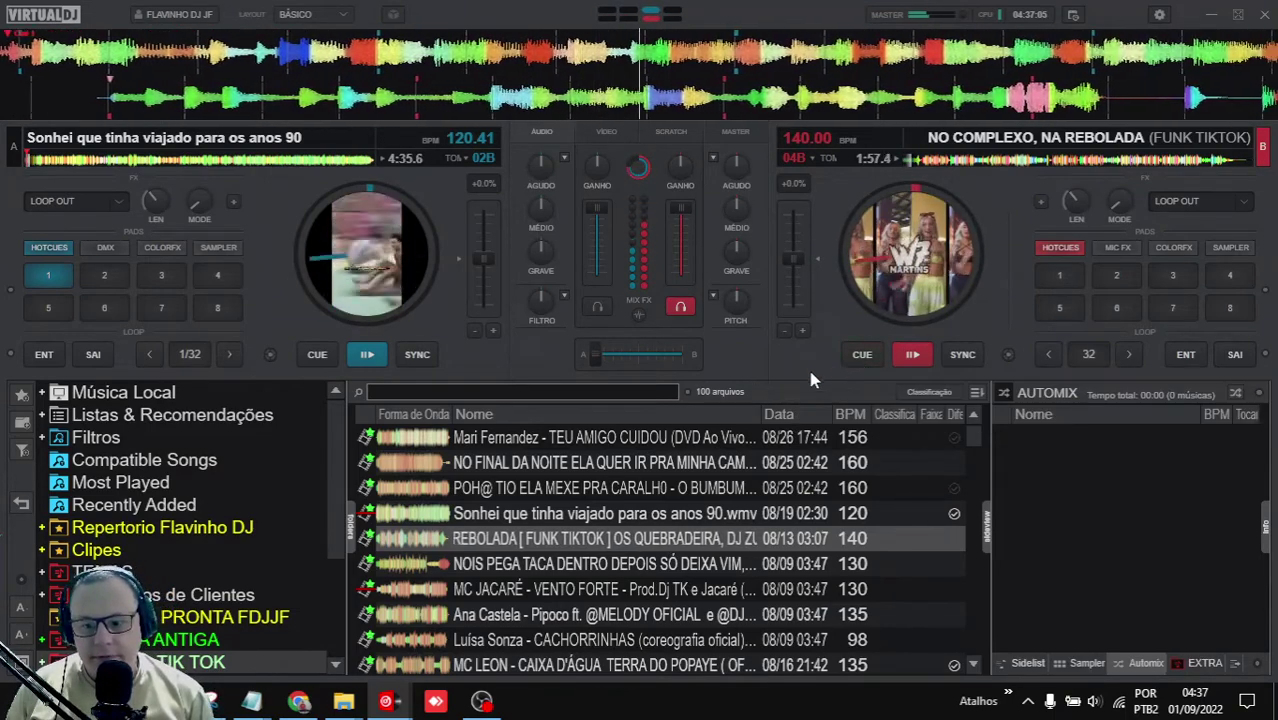
# Lower the volume faders of both decks almost to the minimum while the tracks play.
pyautogui.moveTo(686, 204); pyautogui.dragTo(683, 252)
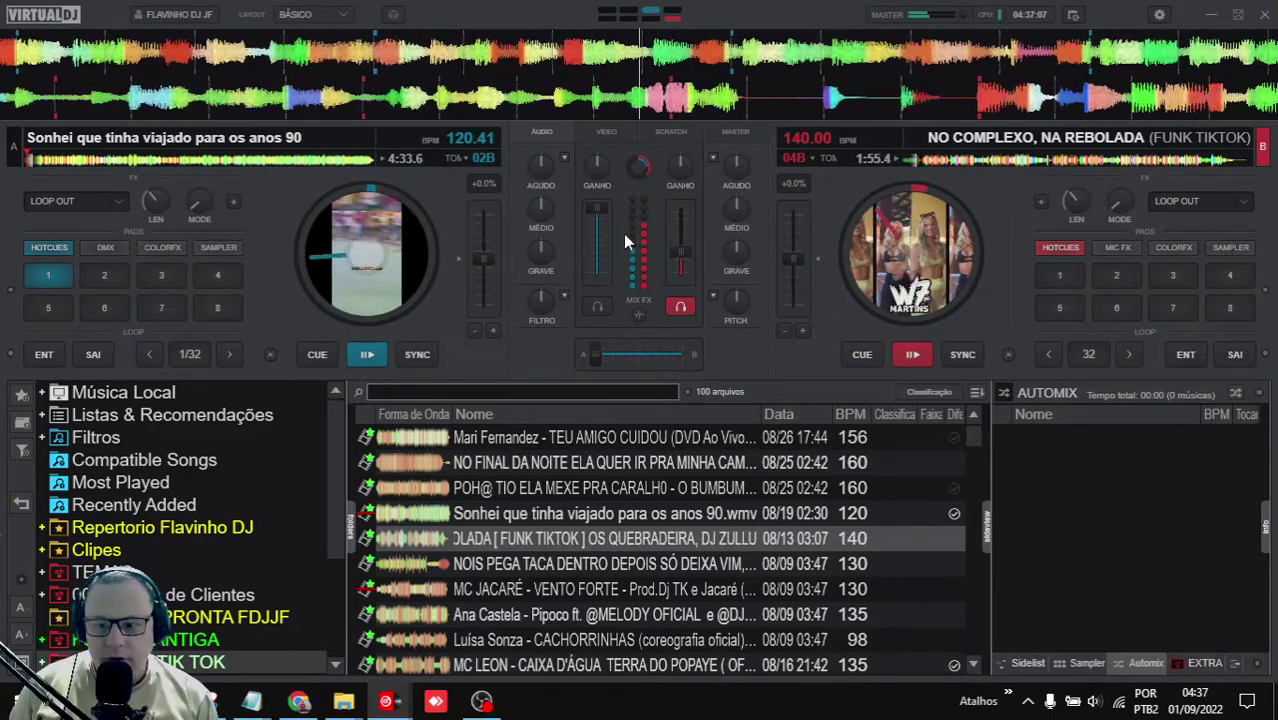
pyautogui.moveTo(591, 213); pyautogui.dragTo(590, 278)
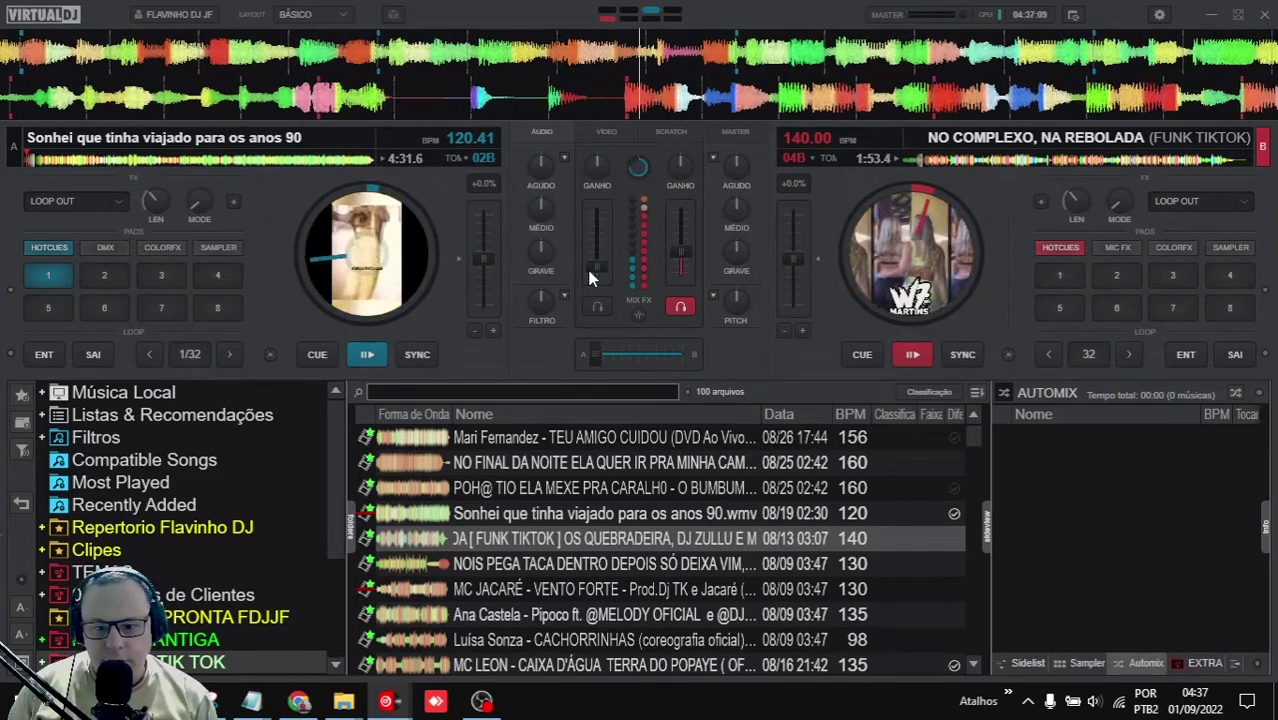
pyautogui.moveTo(679, 264); pyautogui.dragTo(679, 278)
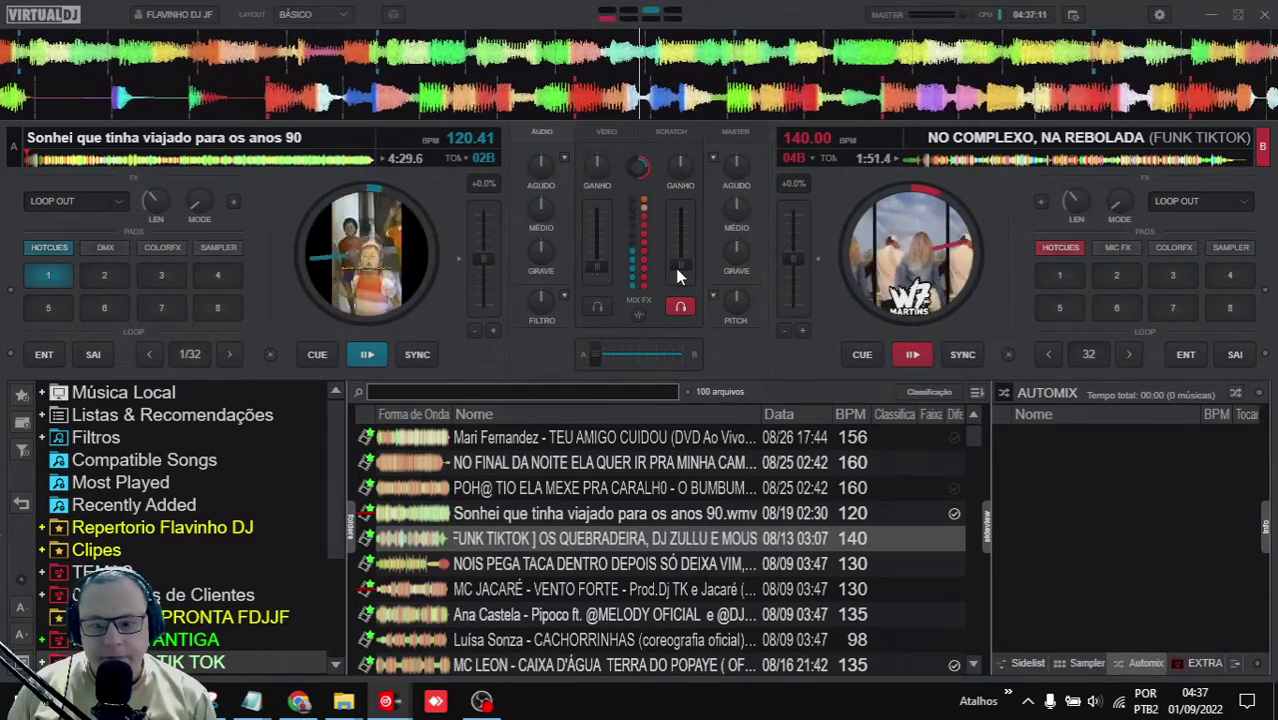
# Load "NOIS PEGA TACA DENTRO" into deck B, mix over to it, and raise both decks' volume faders slightly.
pyautogui.moveTo(566, 563); pyautogui.dragTo(954, 313)
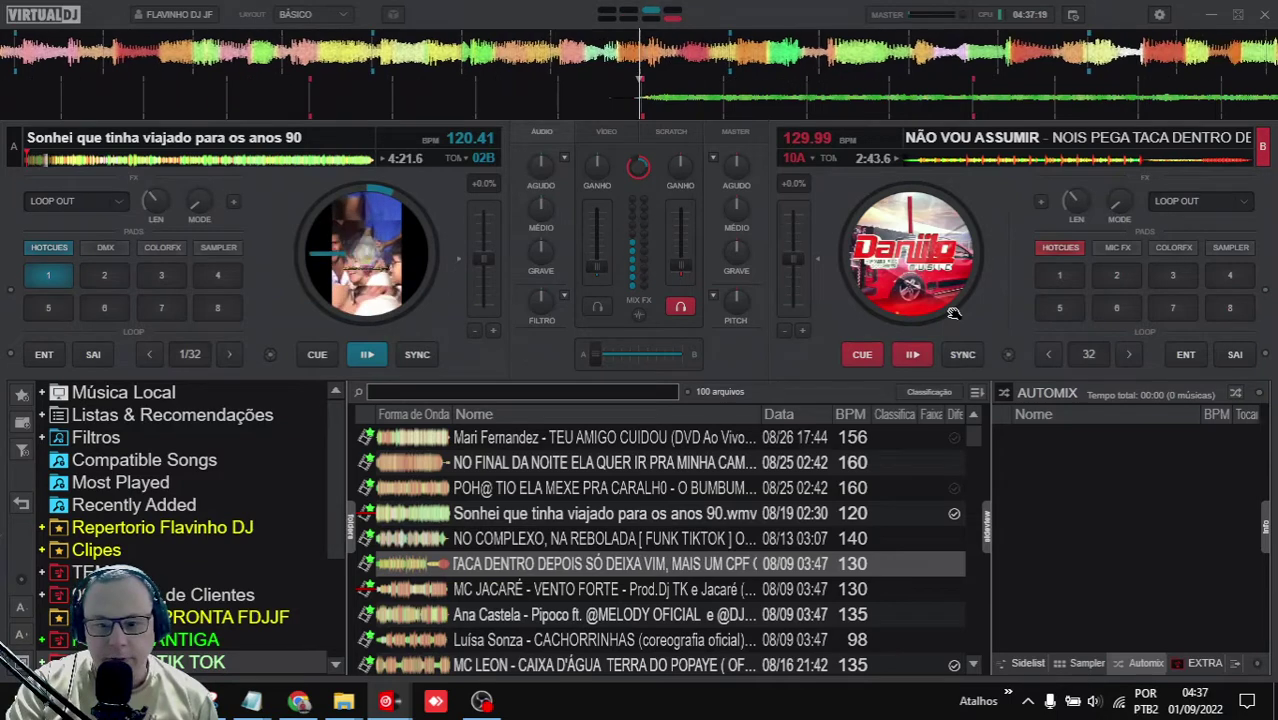
pyautogui.press('space')
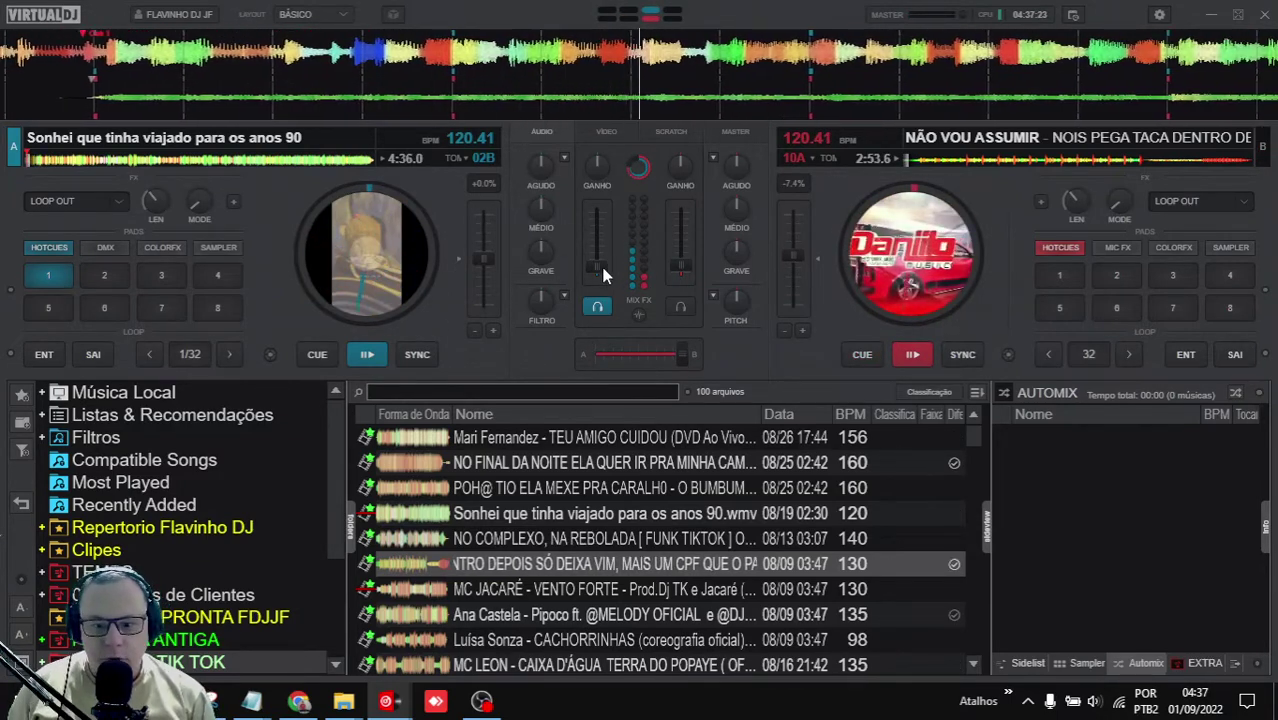
pyautogui.moveTo(681, 262); pyautogui.dragTo(681, 247)
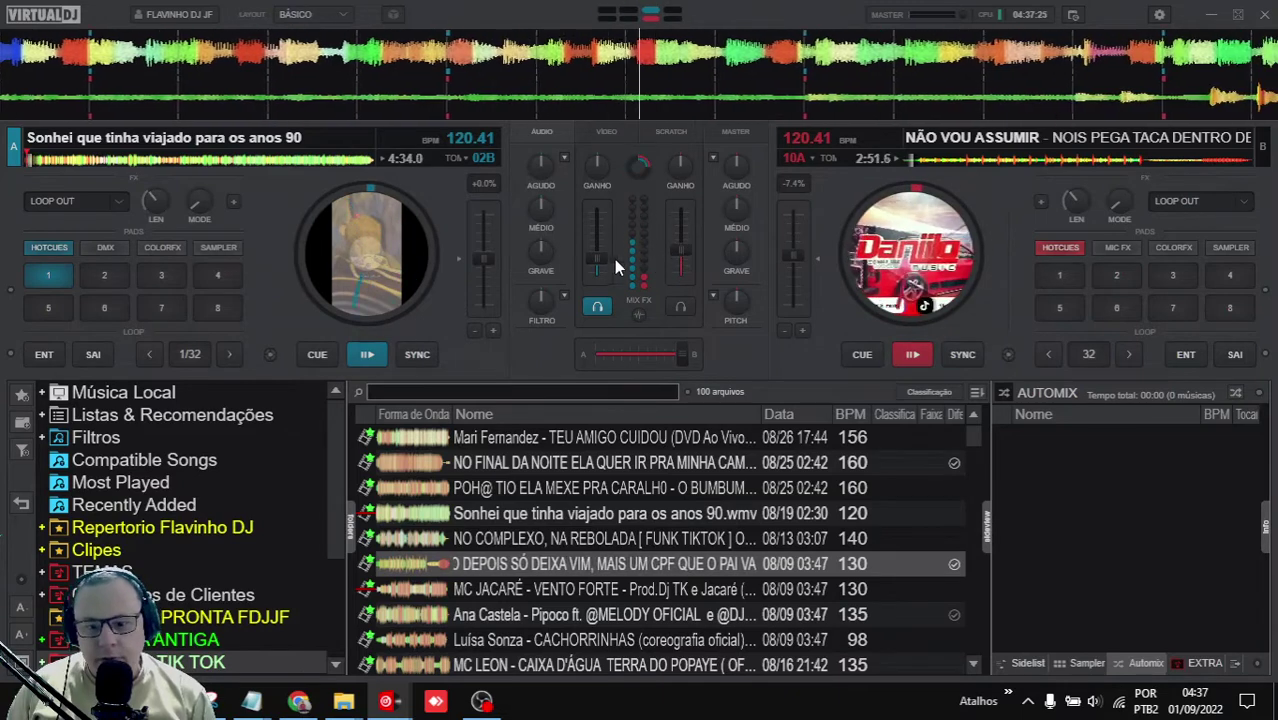
pyautogui.moveTo(597, 255); pyautogui.dragTo(597, 247)
# Load "NO COMPLEXO, NA REBOLADA" into deck A and mix over to that deck.
pyautogui.moveTo(570, 540); pyautogui.dragTo(432, 321)
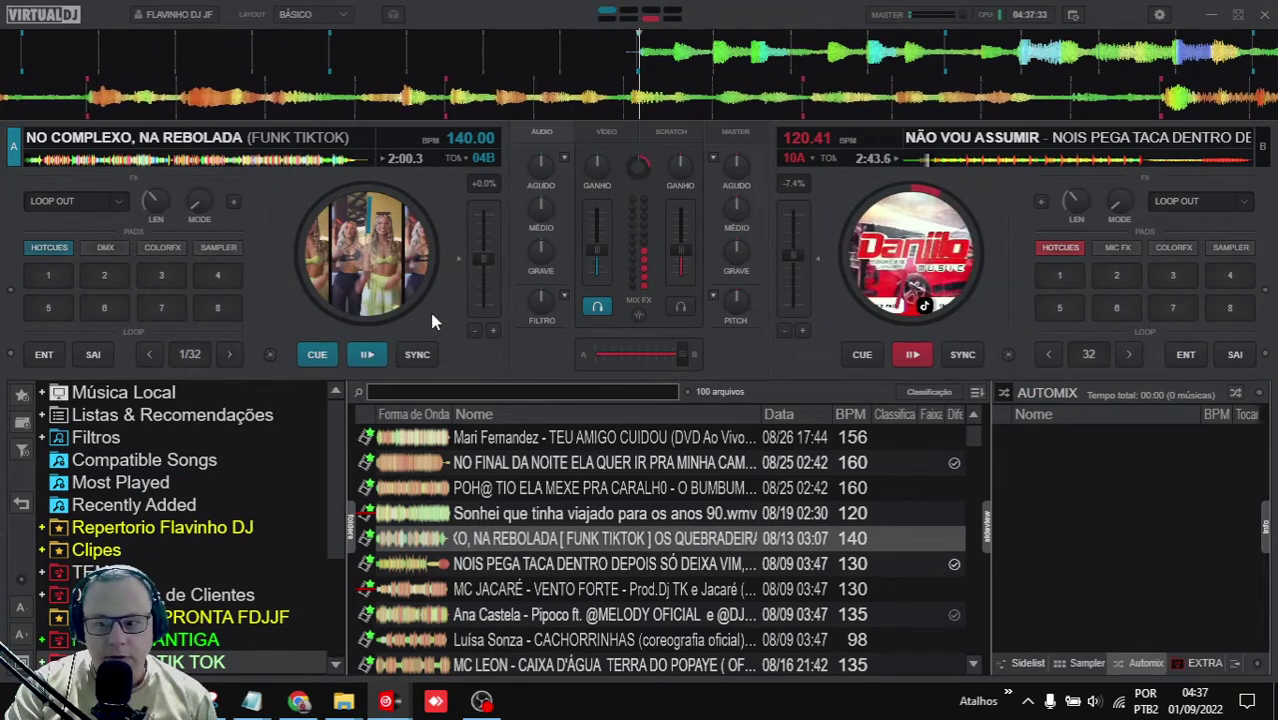
pyautogui.press('space')
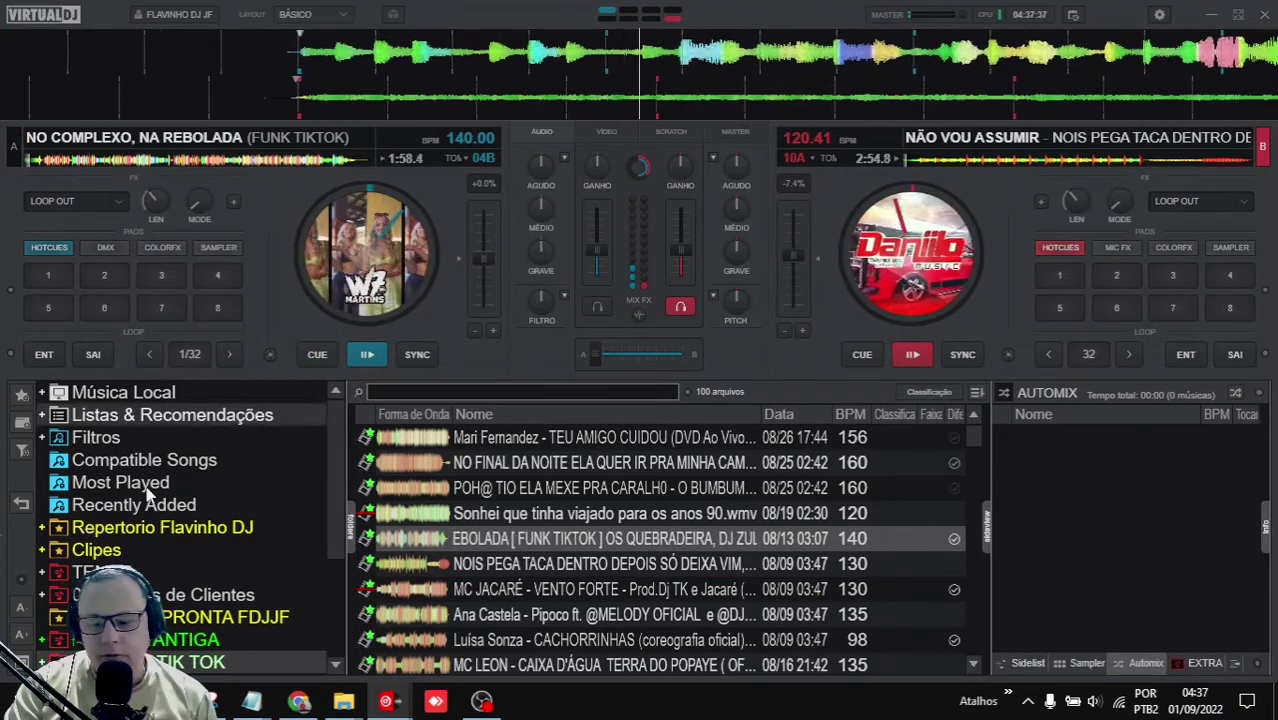
# Select "MC JACARÉ - VENTO FORTE" in the track list and return both decks to cue.
pyautogui.moveTo(537, 565); pyautogui.dragTo(405, 445)
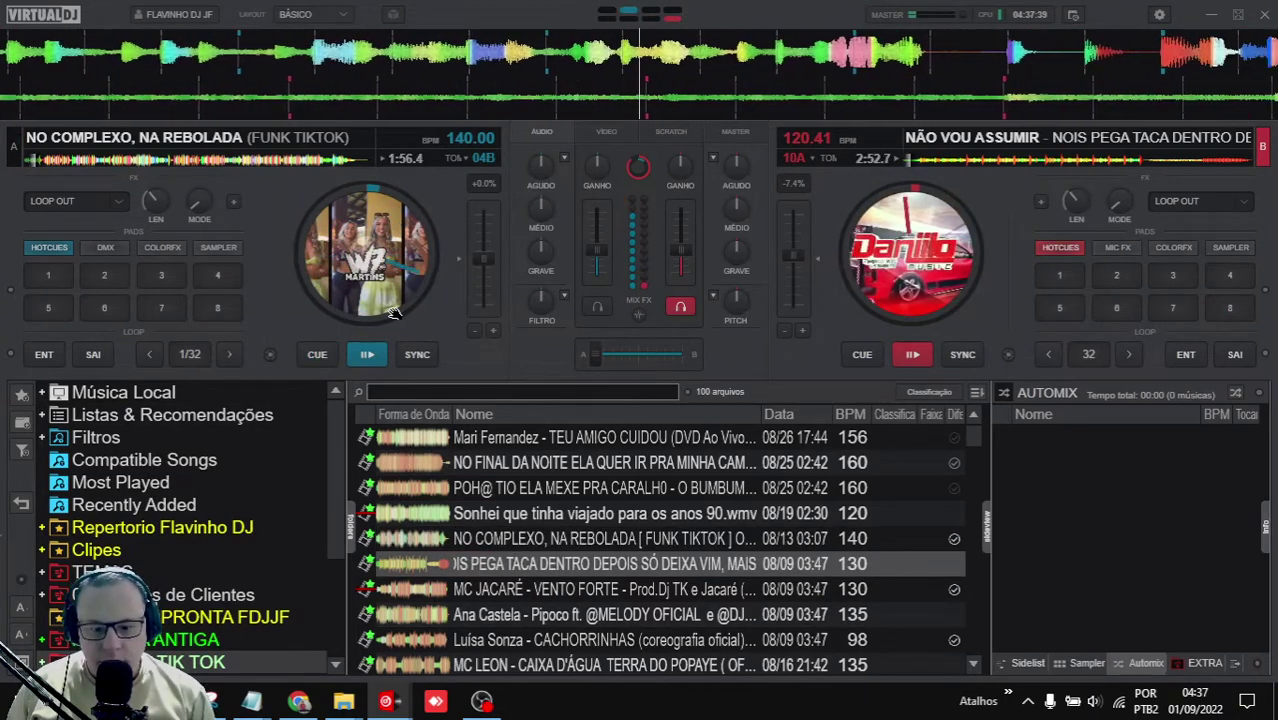
pyautogui.click(567, 587)
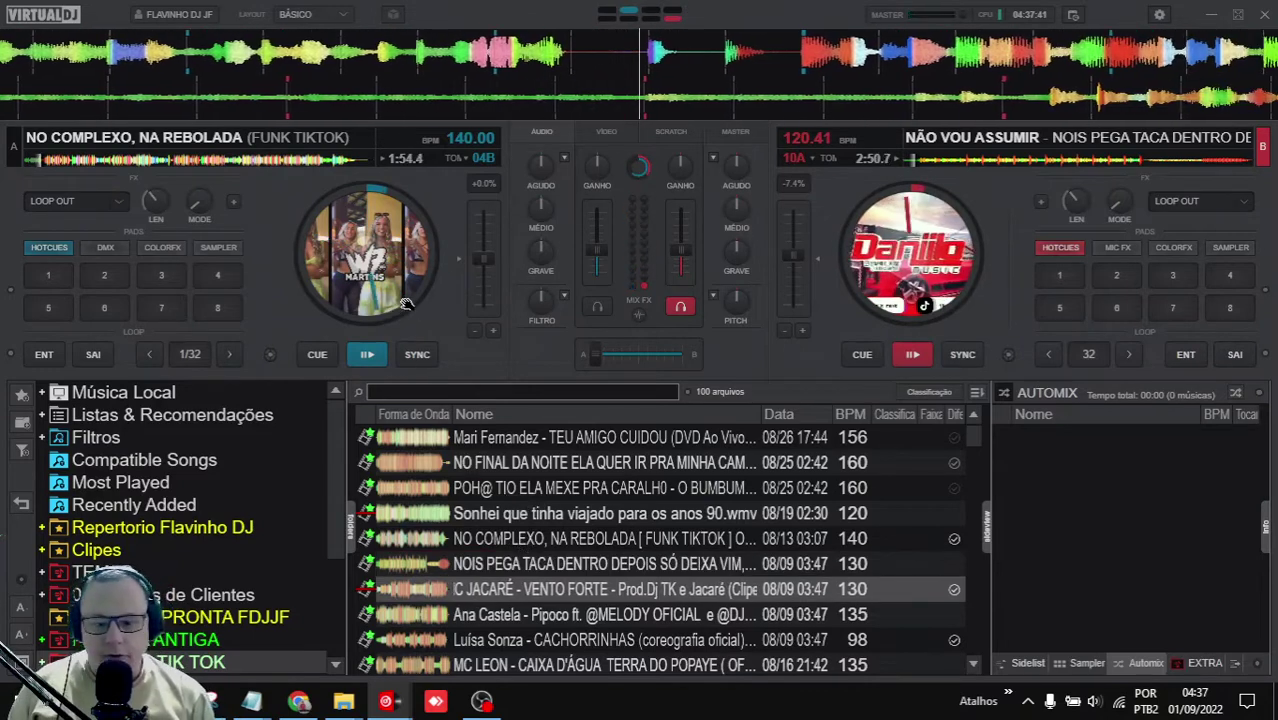
pyautogui.click(322, 352)
pyautogui.click(864, 356)
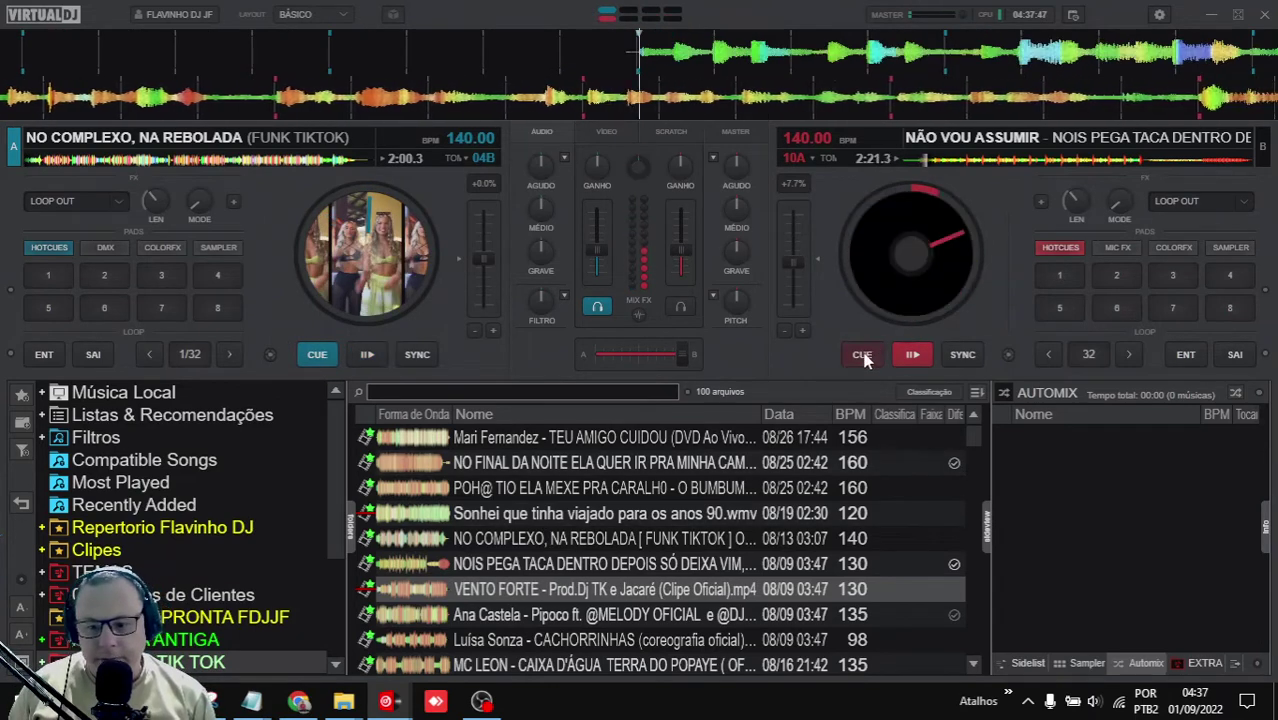
# Load "Ana Castela - Pipoco" into deck A and mix over to it from deck B.
pyautogui.moveTo(560, 614); pyautogui.dragTo(332, 257)
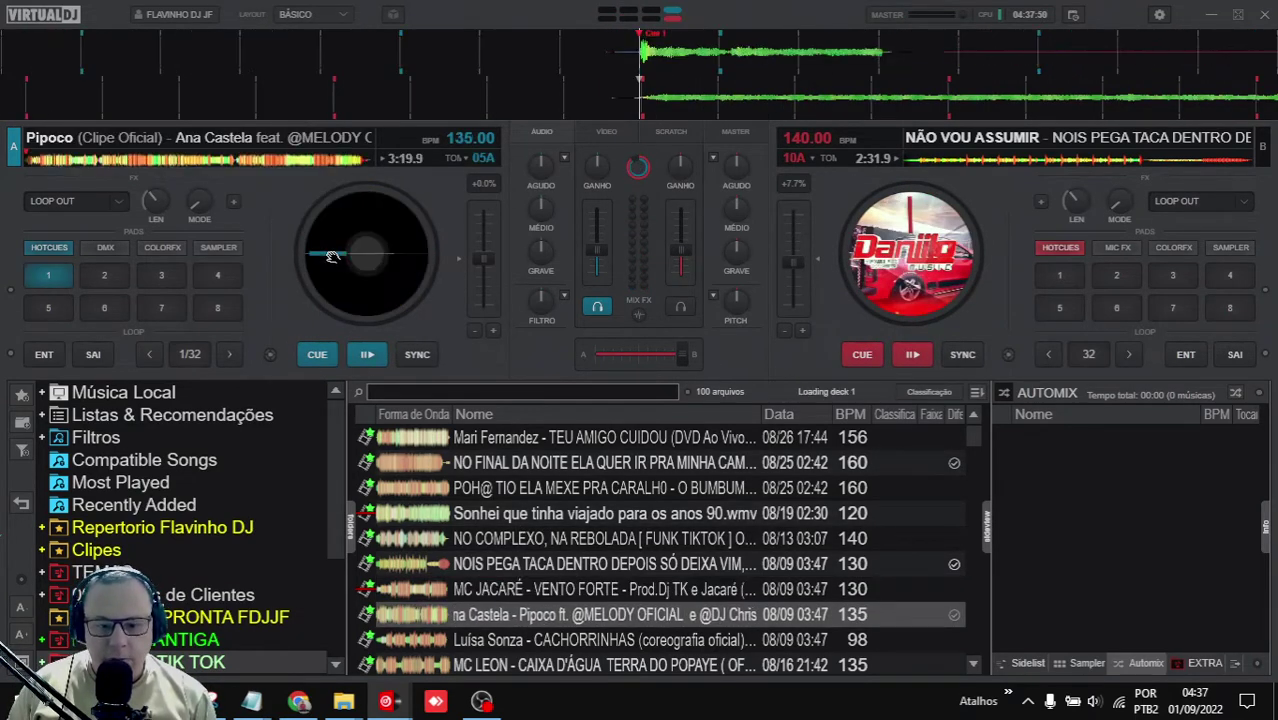
pyautogui.click(912, 359)
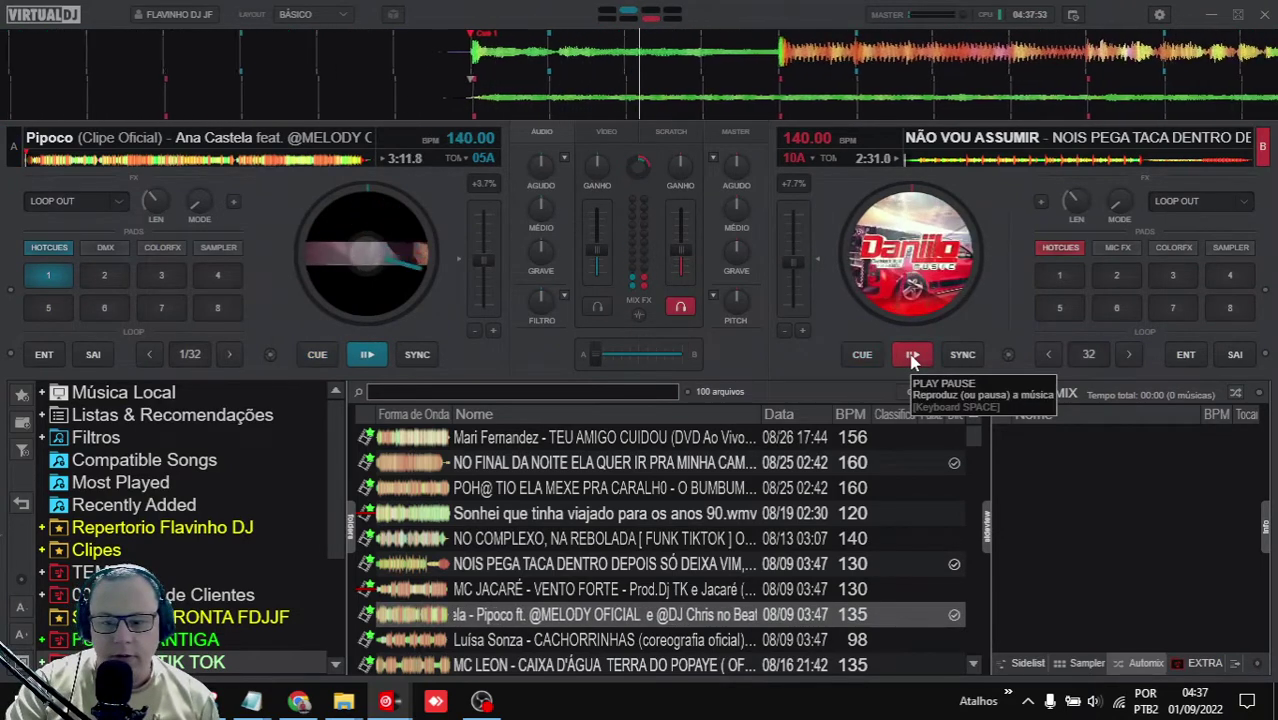
pyautogui.click(860, 563)
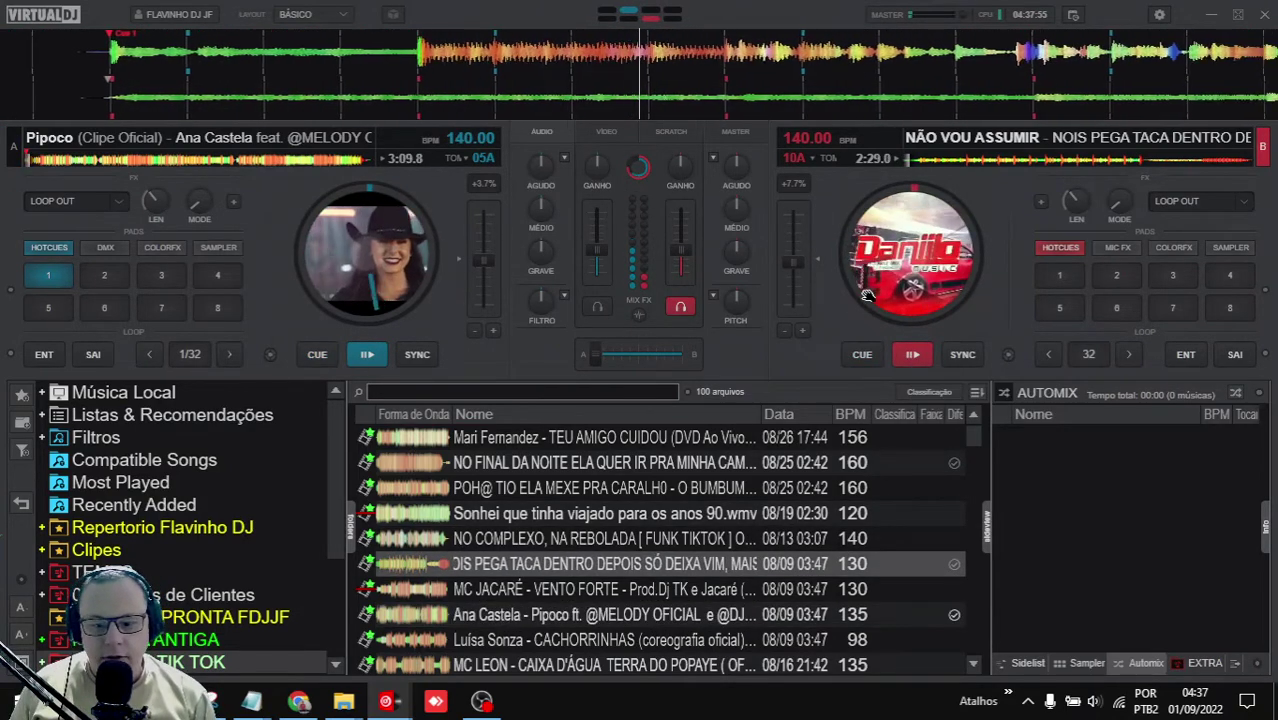
# Load "Sonhei que tinha viajado para os anos 90" into deck B, mix over to it, and return both decks to cue.
pyautogui.moveTo(600, 513); pyautogui.dragTo(858, 286)
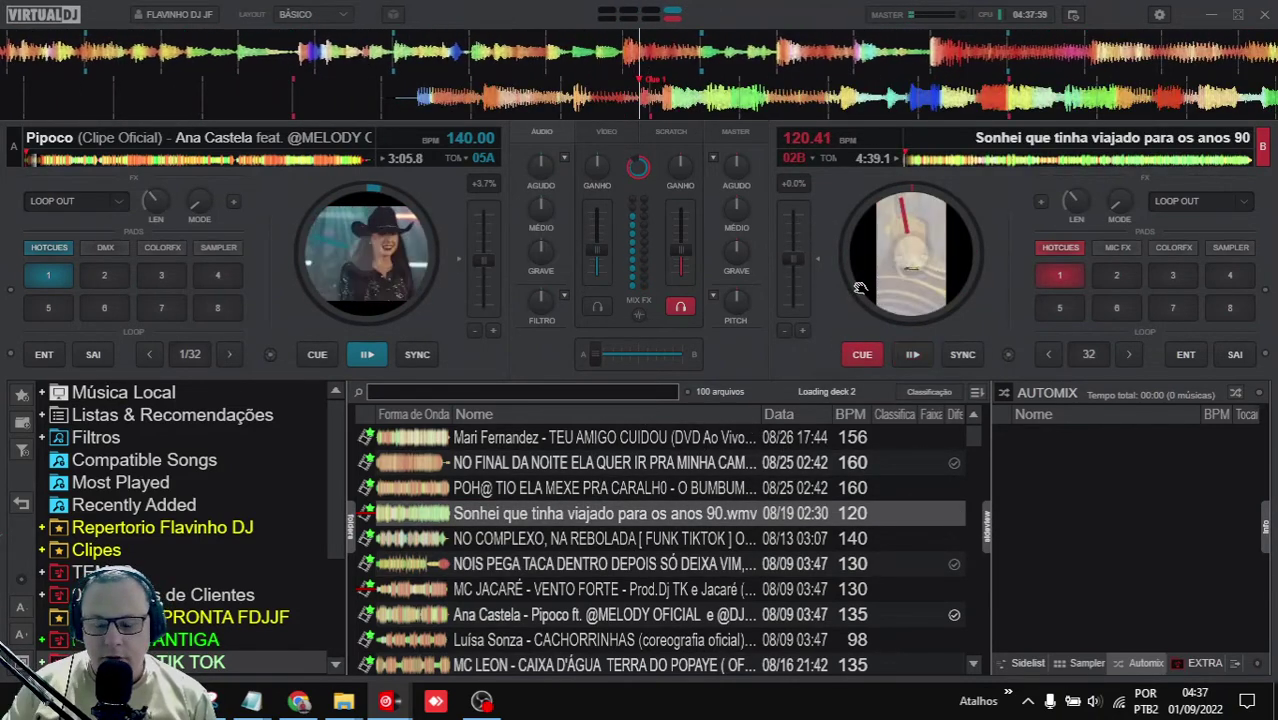
pyautogui.press('space')
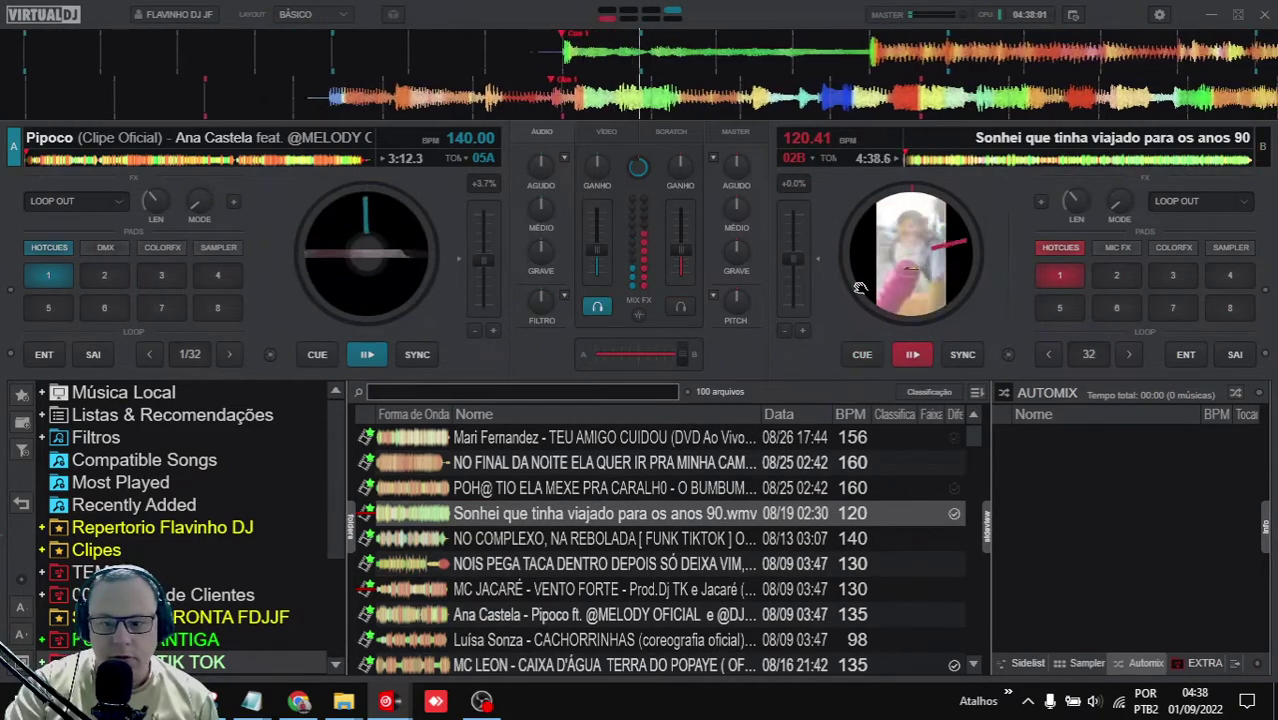
pyautogui.click(864, 356)
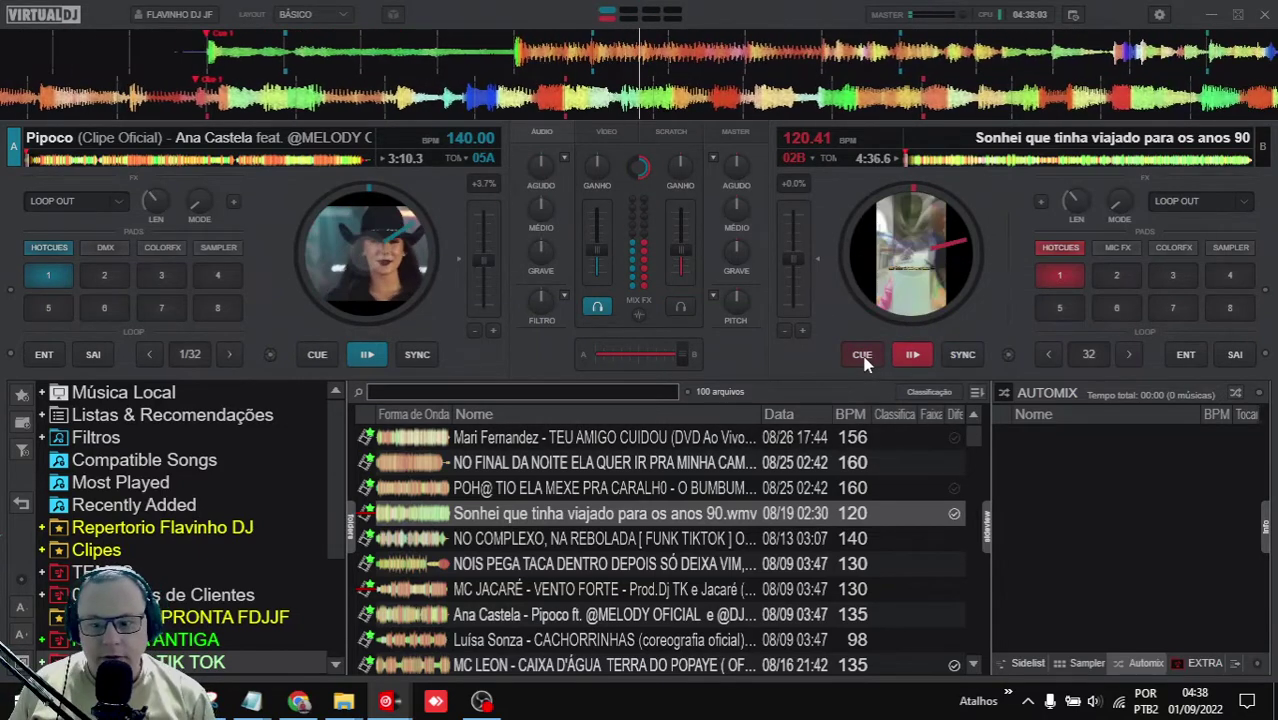
pyautogui.click(317, 358)
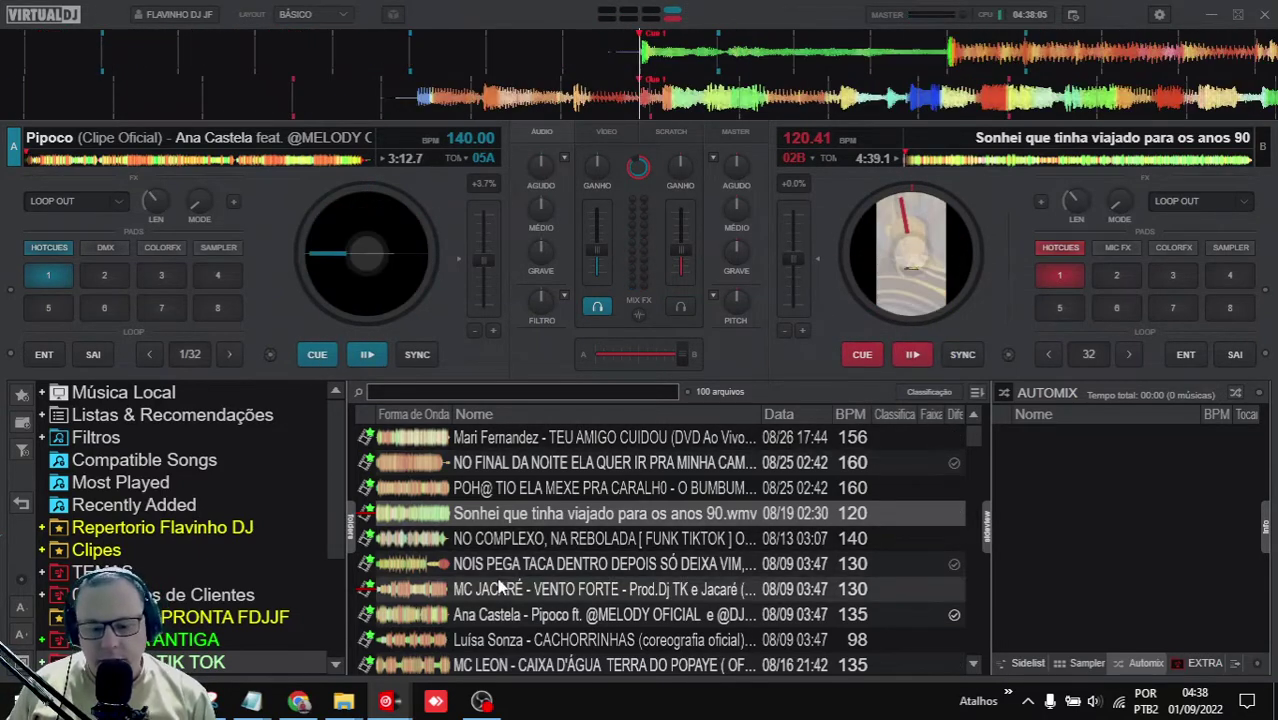
# Load "MC JACARÉ - VENTO FORTE" into deck B and run the fast mix between it and deck A.
pyautogui.moveTo(512, 590); pyautogui.dragTo(896, 310)
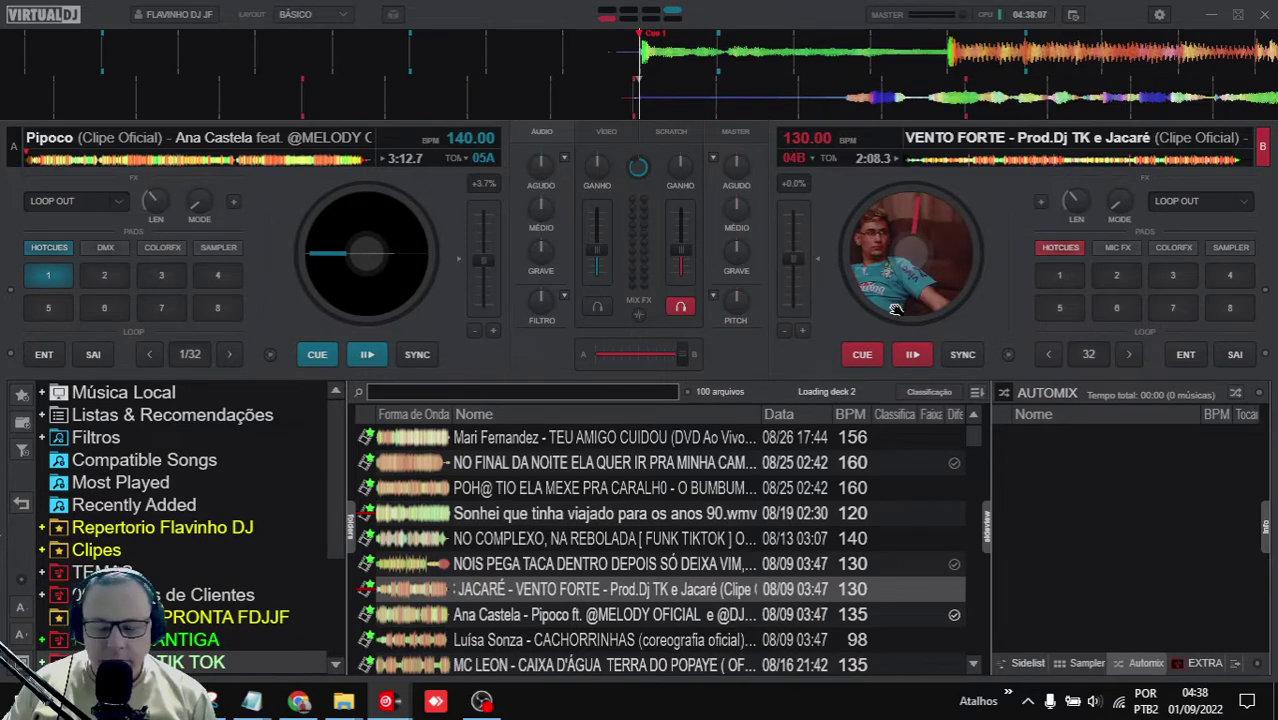
pyautogui.press('space')
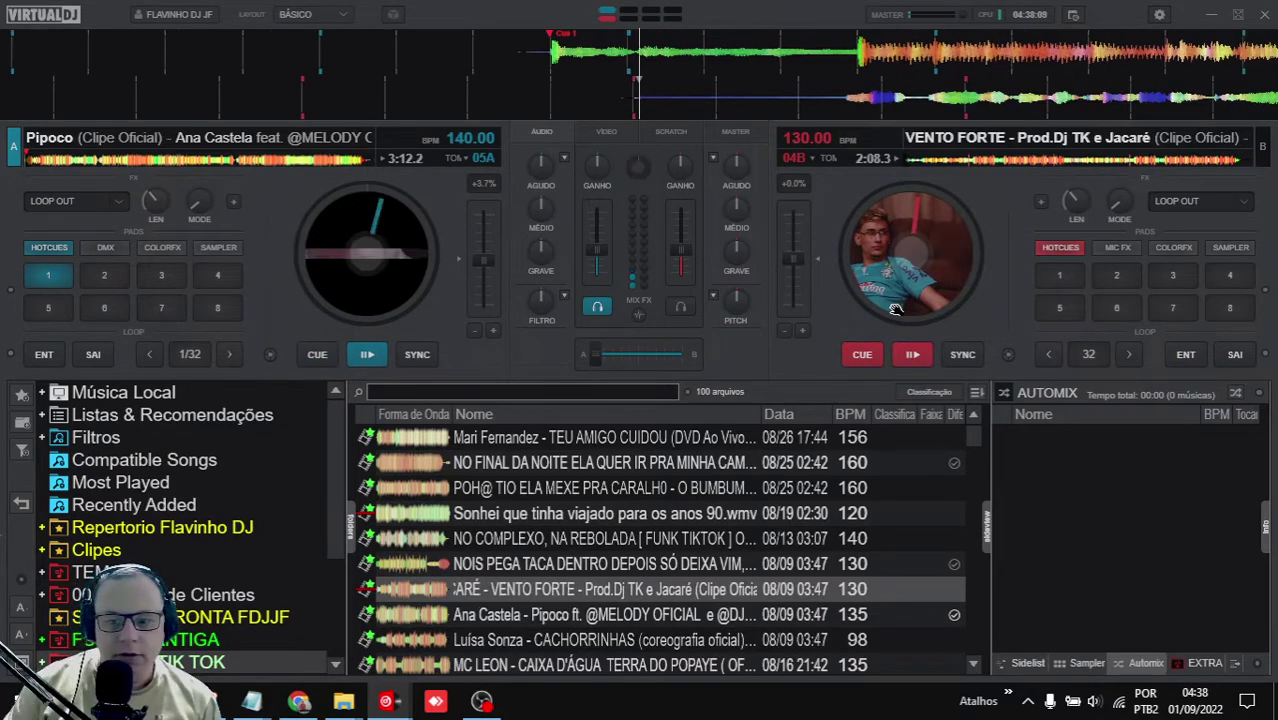
pyautogui.press('space')
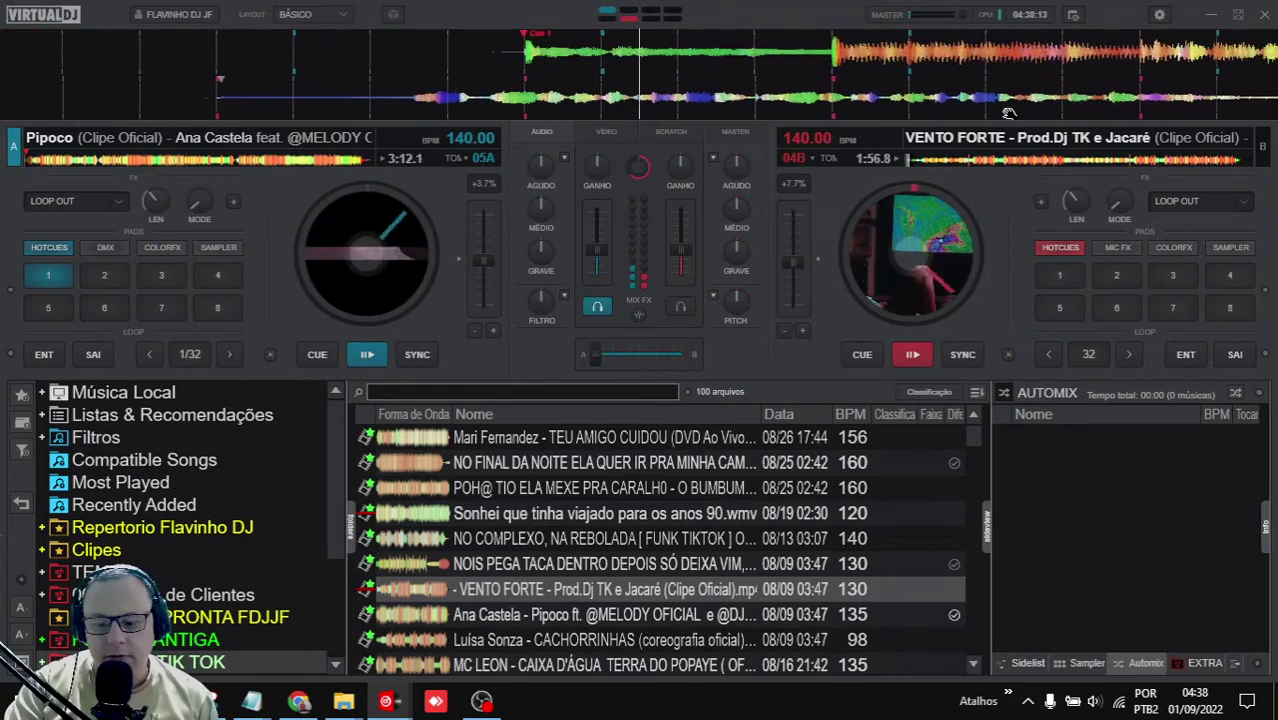
# Trigger the fast mix repeatedly to alternate playback between "Pipoco" on deck A and "VENTO FORTE" on deck B.
pyautogui.press('space')
pyautogui.press('space')
pyautogui.press('space')
pyautogui.press('space')
pyautogui.press('space')
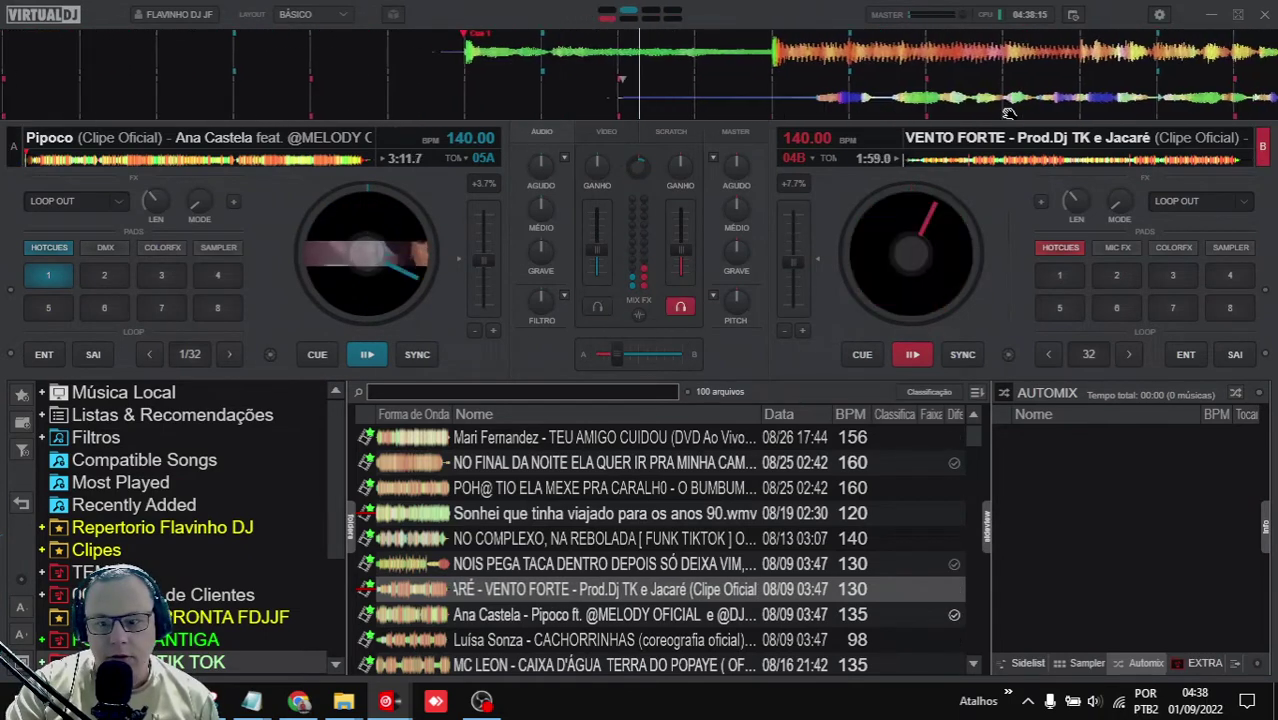
pyautogui.press('space')
pyautogui.press('space')
pyautogui.press('space')
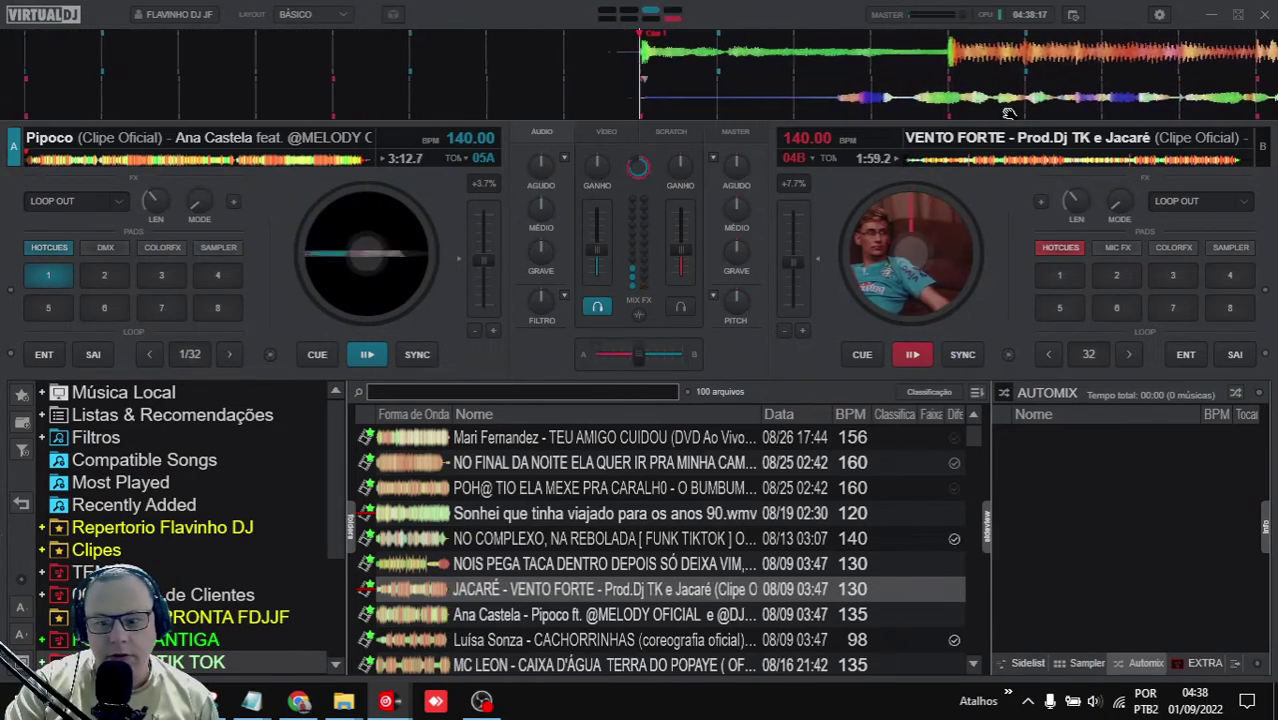
pyautogui.press('space')
pyautogui.press('space')
pyautogui.press('space')
pyautogui.press('space')
pyautogui.press('space')
pyautogui.press('space')
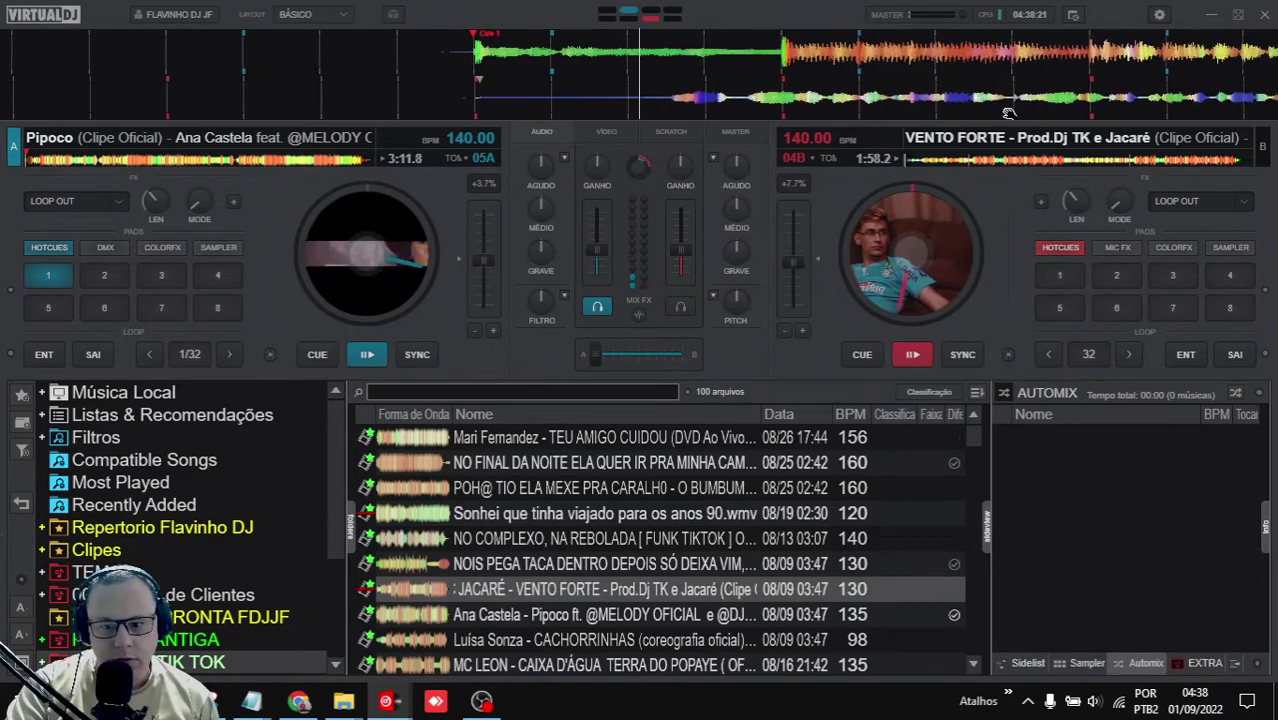
# Stop both decks at their cue points.
pyautogui.click(317, 355)
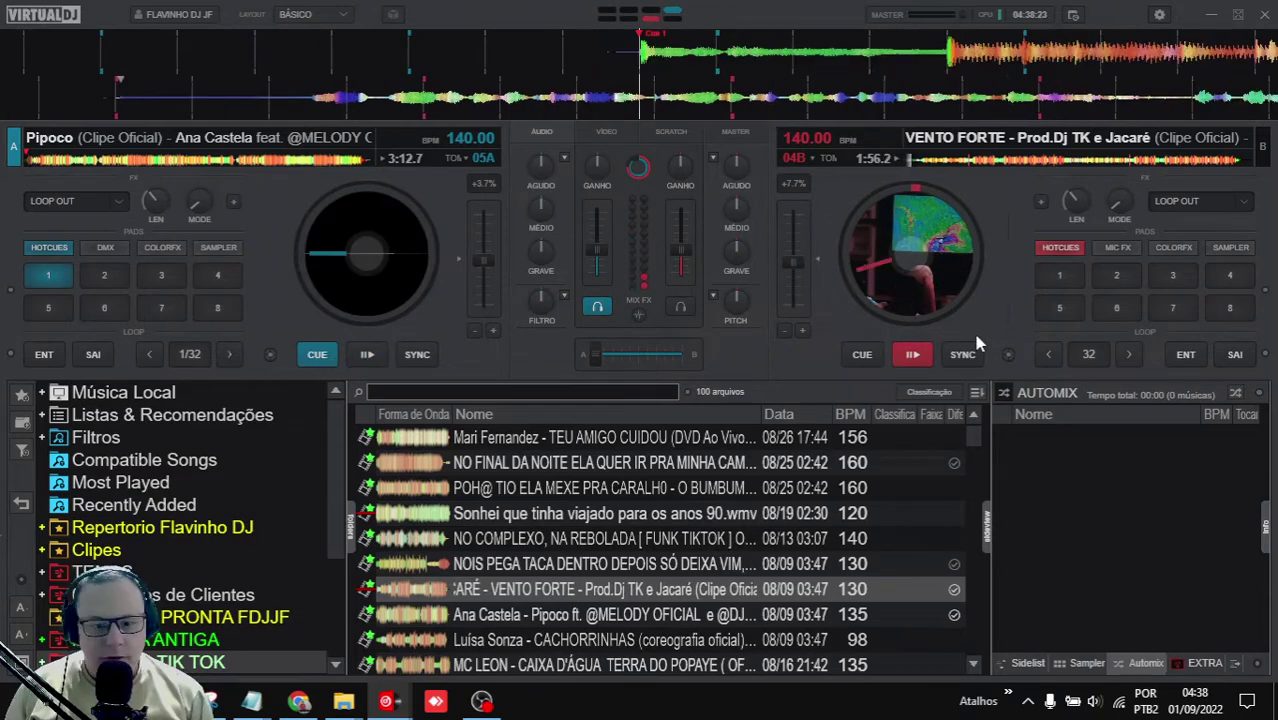
pyautogui.click(910, 356)
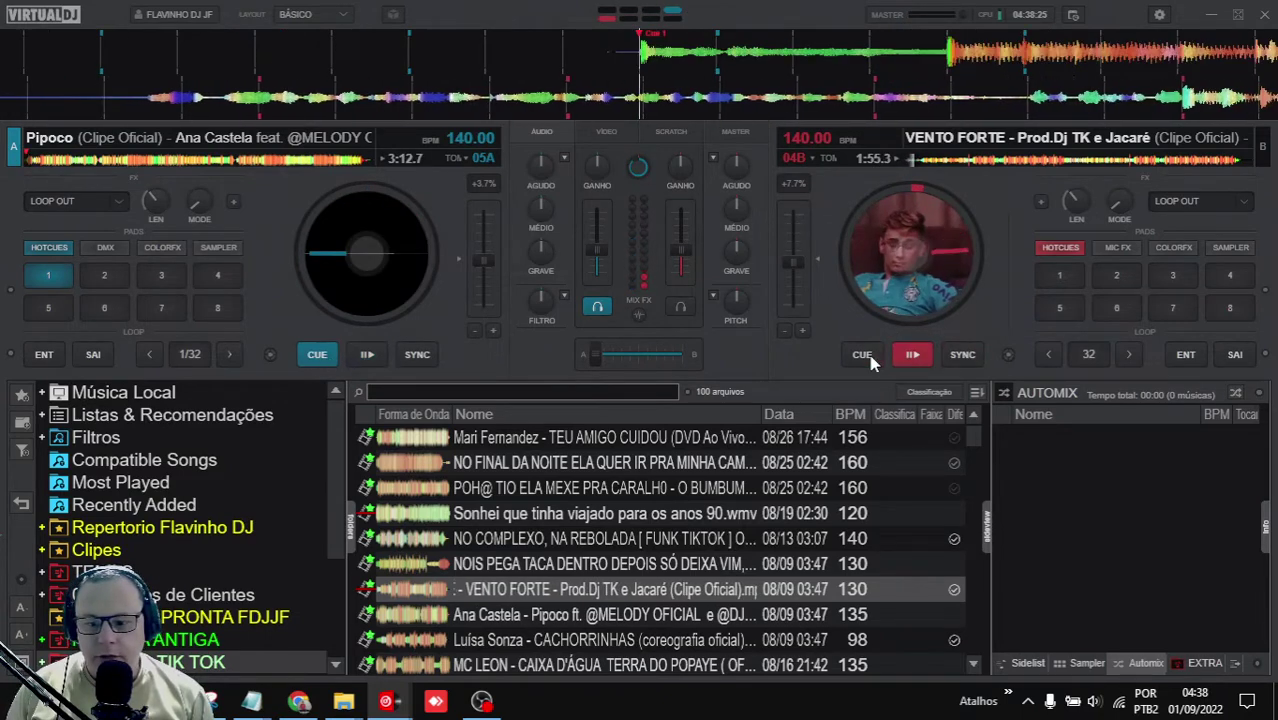
pyautogui.click(863, 357)
# Advance deck B past the quiet intro of "VENTO FORTE", set its cue point there, and play mixes between both decks.
pyautogui.moveTo(986, 103); pyautogui.dragTo(798, 109)
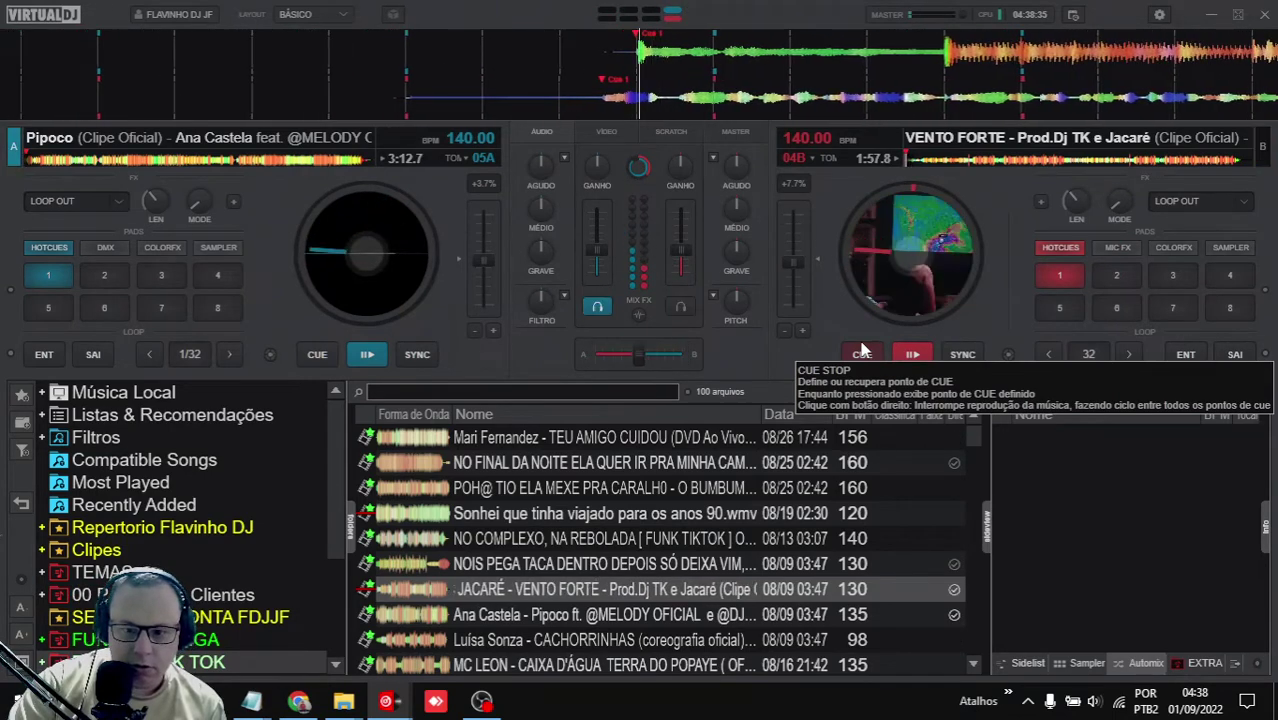
pyautogui.click(862, 353)
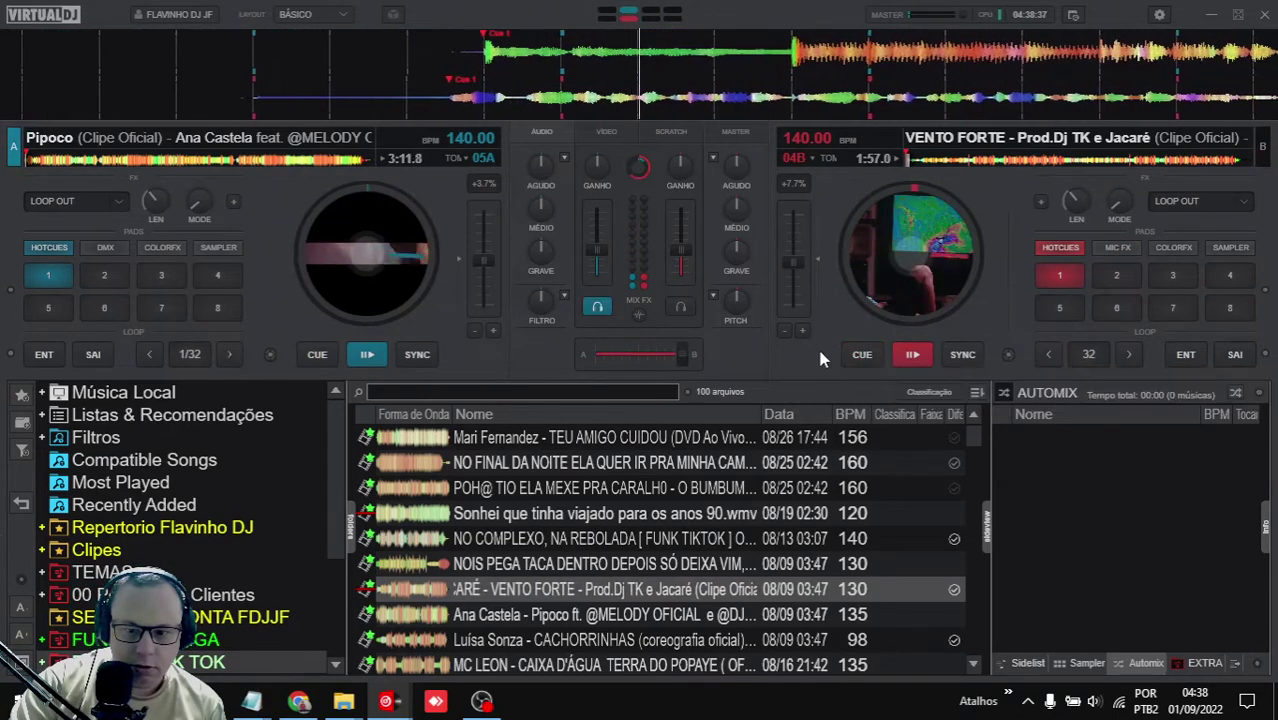
pyautogui.click(316, 360)
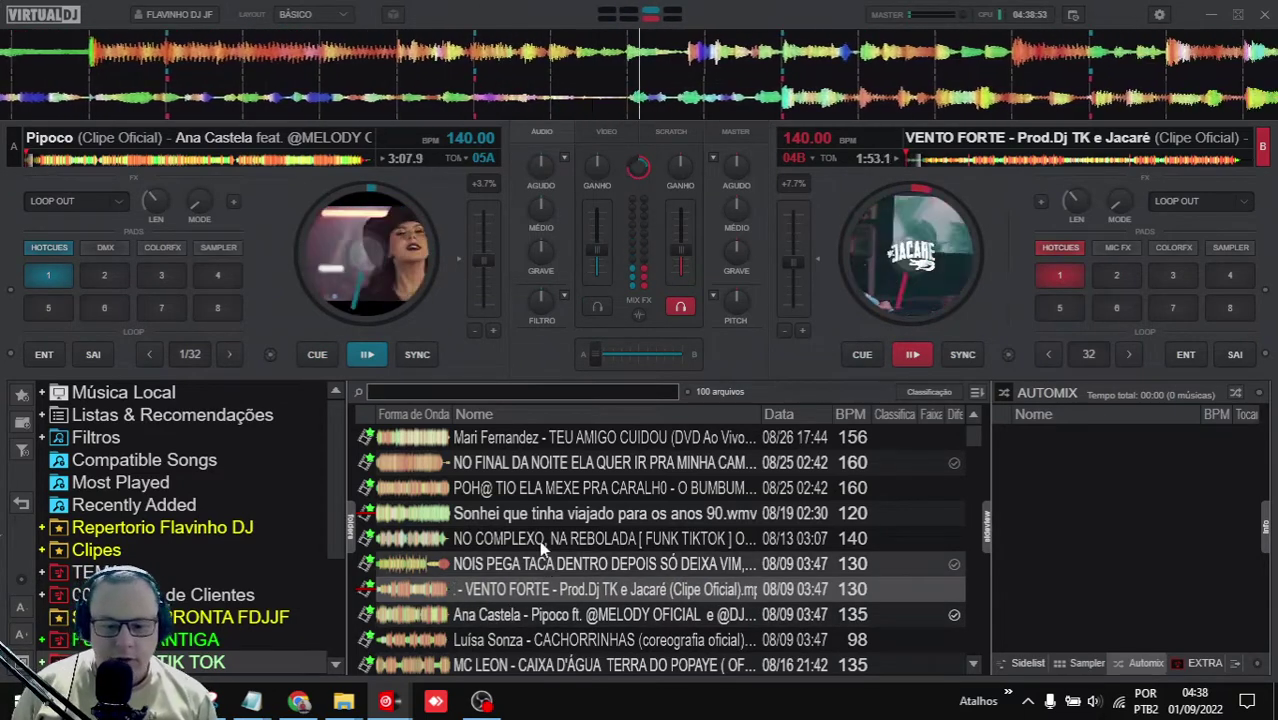
# Load "NO FINAL DA NOITE ELA QUER IR PRA MINHA CAMA" into deck B, mix between the decks, and return both to cue.
pyautogui.moveTo(502, 538); pyautogui.dragTo(356, 174)
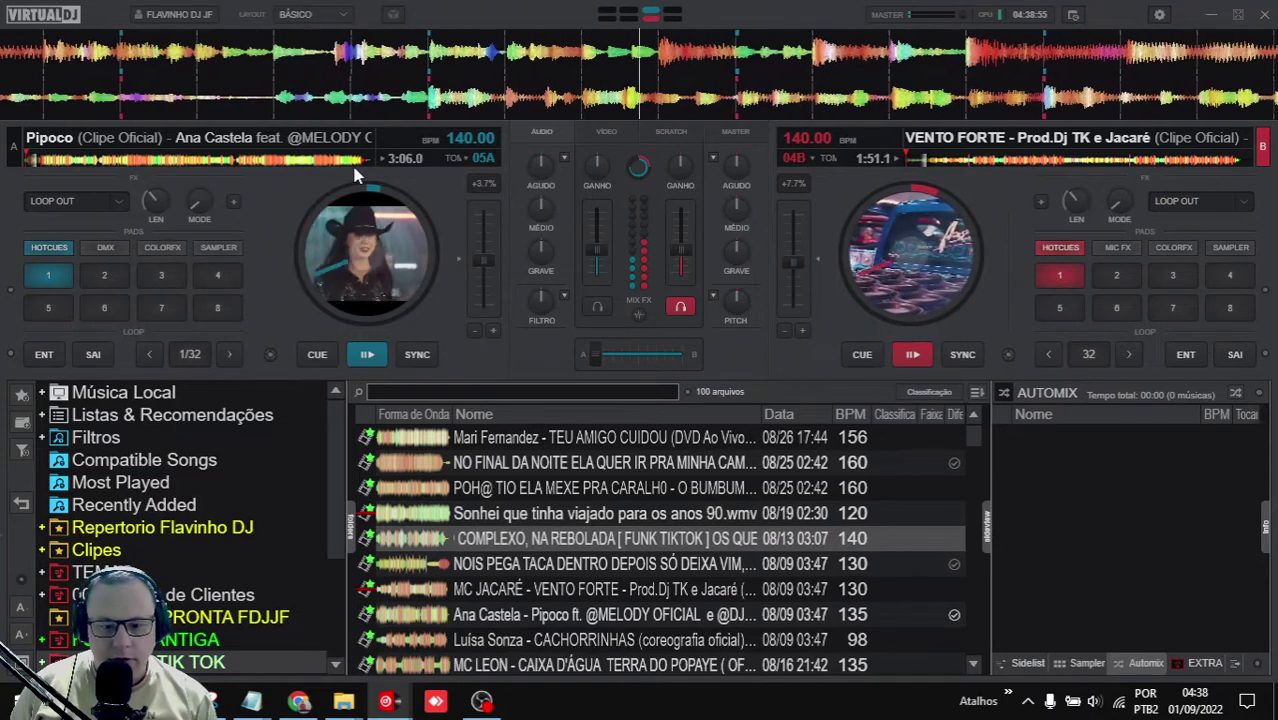
pyautogui.moveTo(530, 467); pyautogui.dragTo(910, 280)
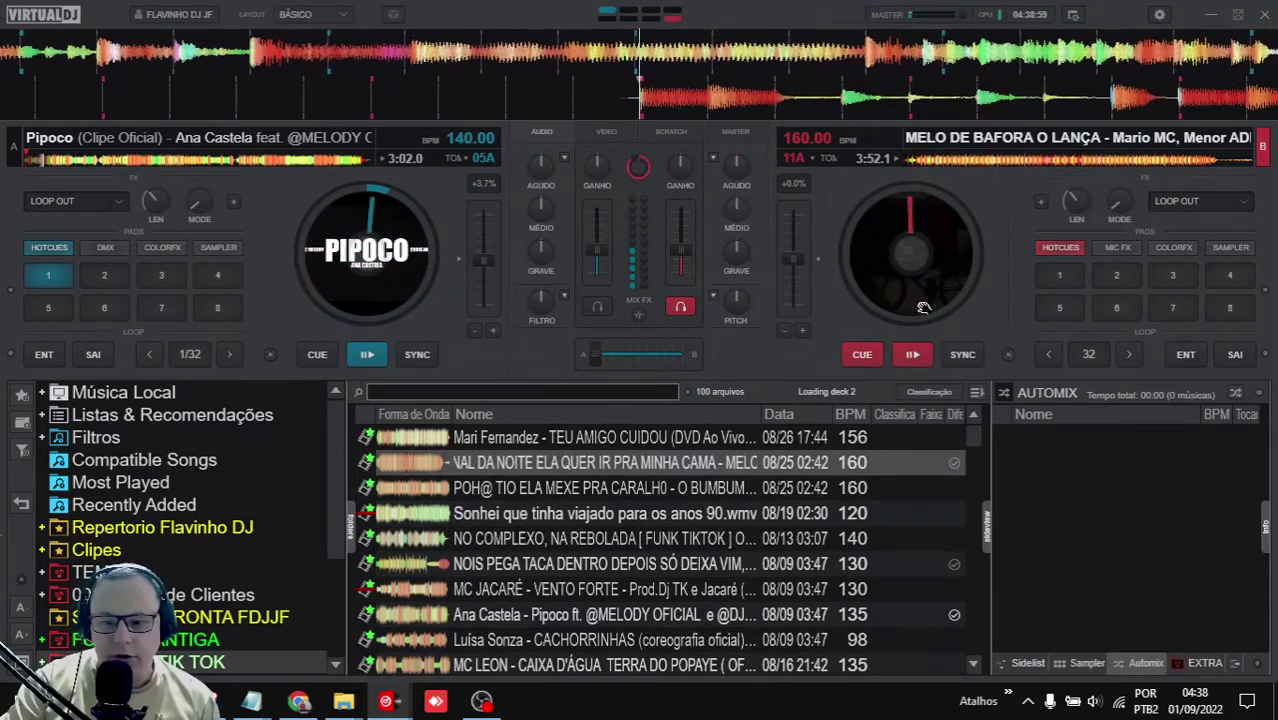
pyautogui.press('space')
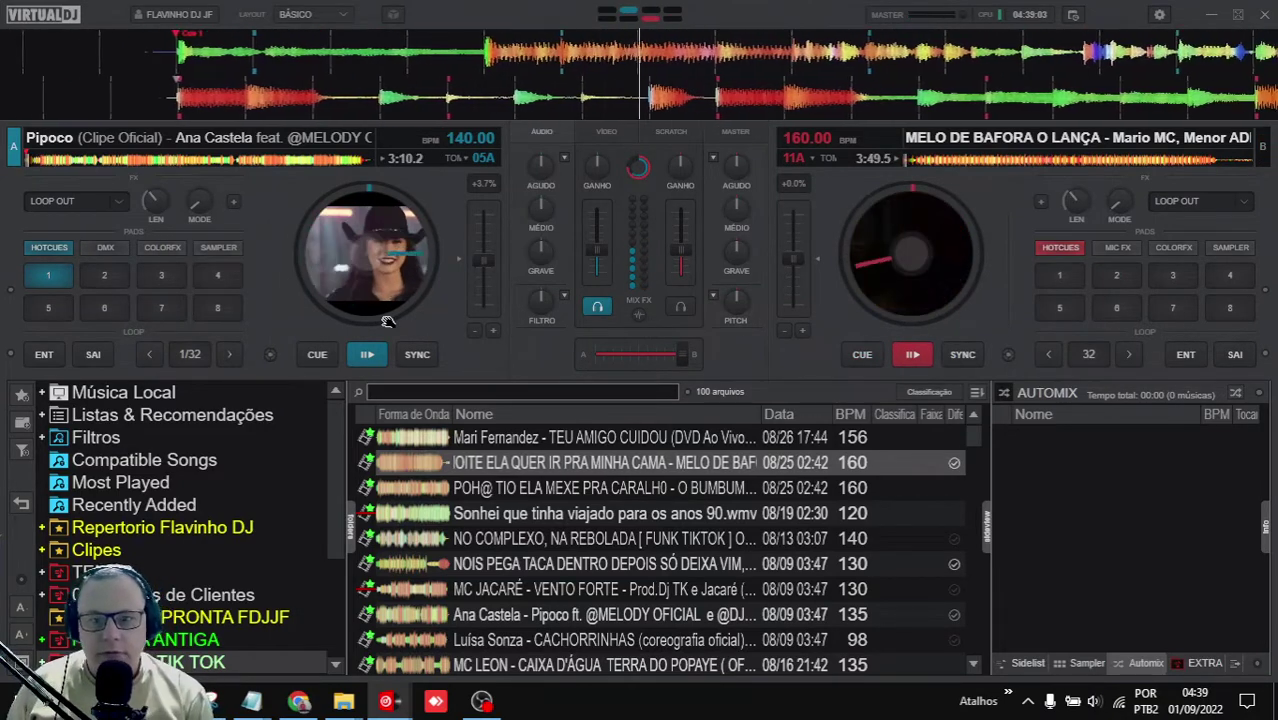
pyautogui.click(862, 354)
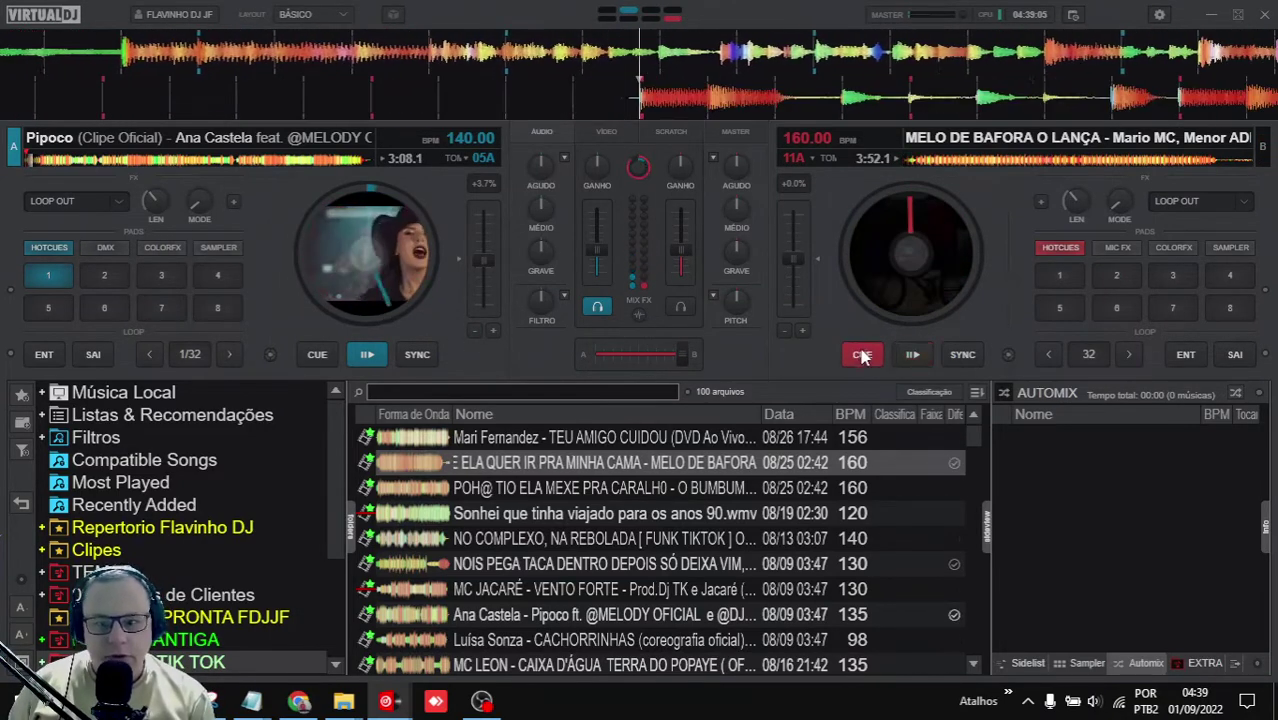
pyautogui.click(314, 354)
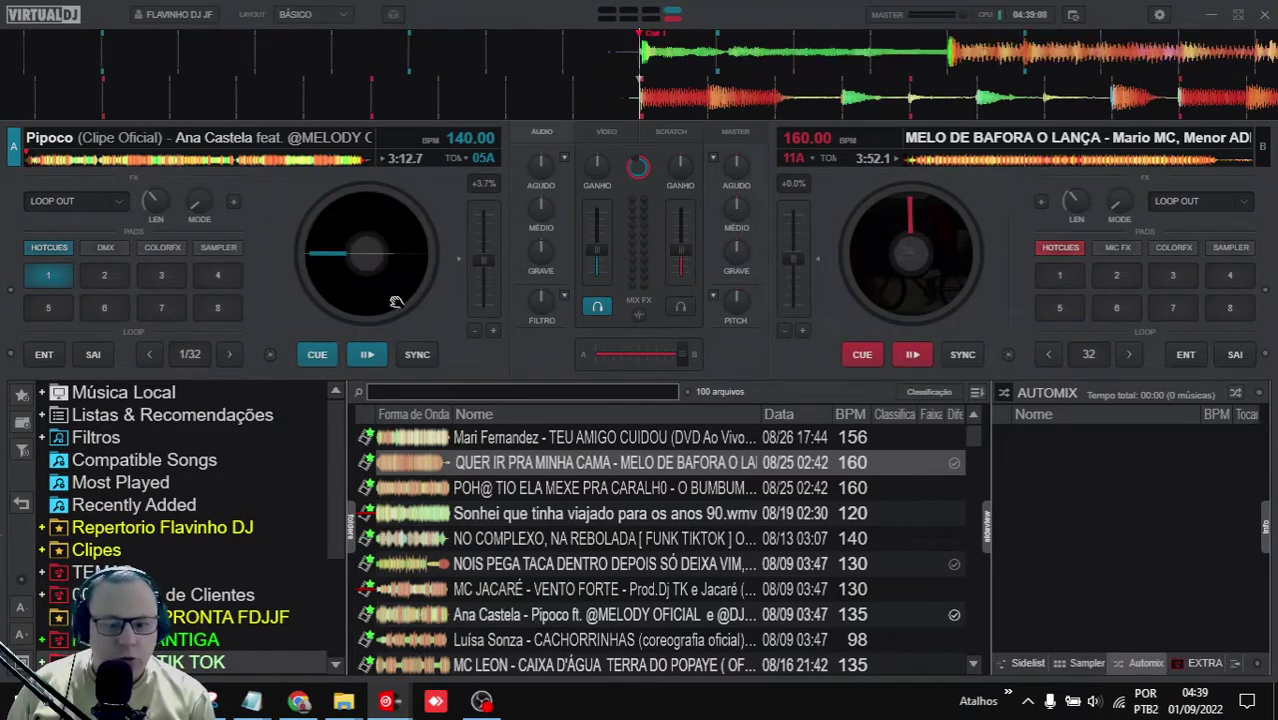
# Open the keyboard mapping settings and display the function assigned to the I key.
pyautogui.click(1160, 15)
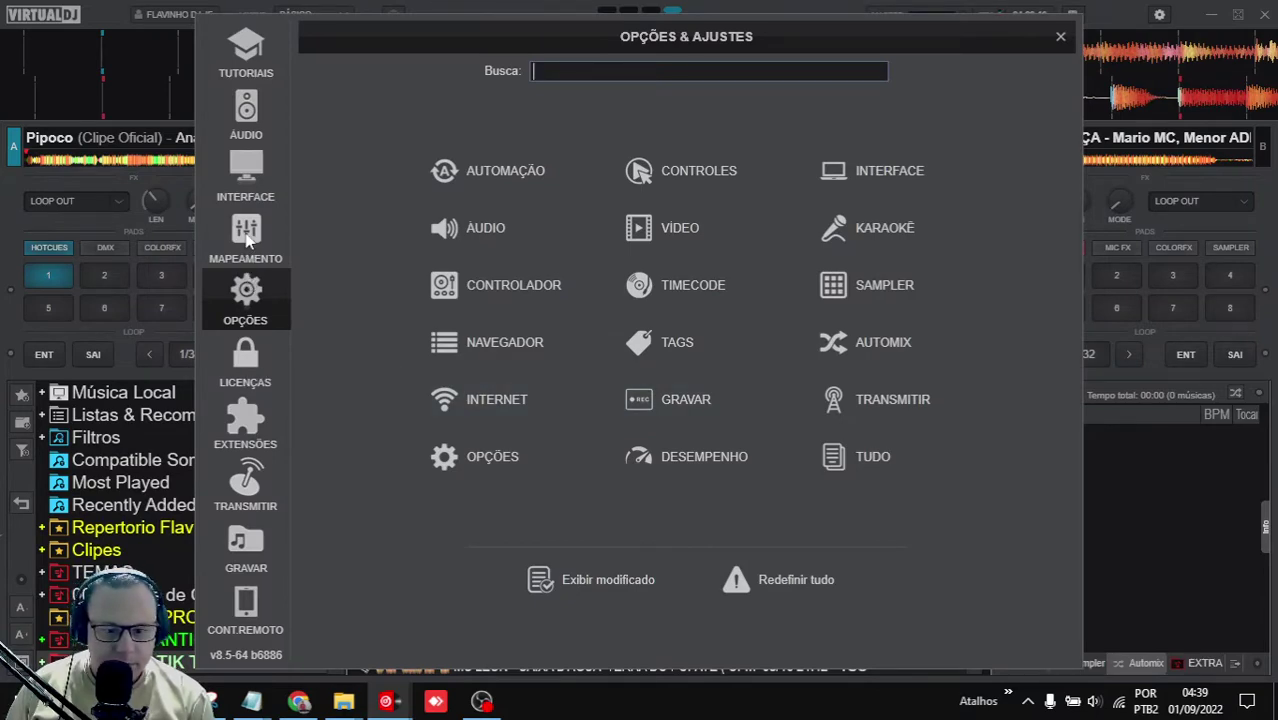
pyautogui.click(246, 235)
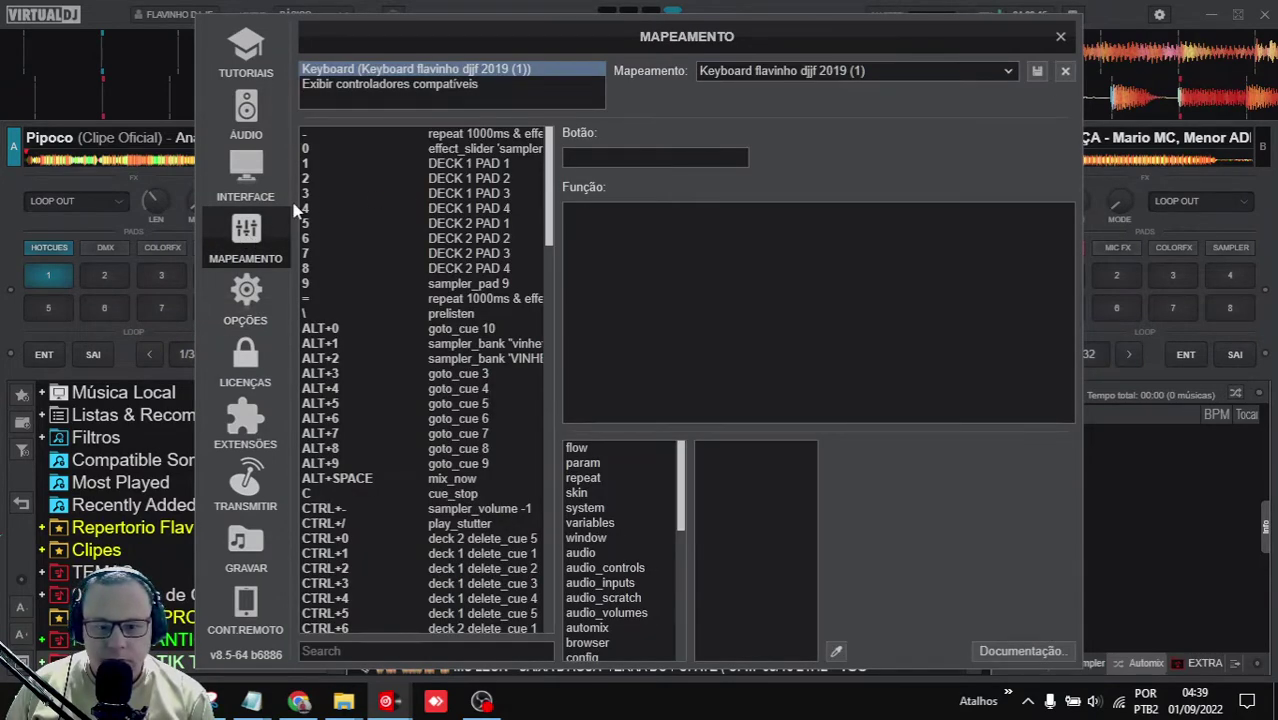
pyautogui.press('i')
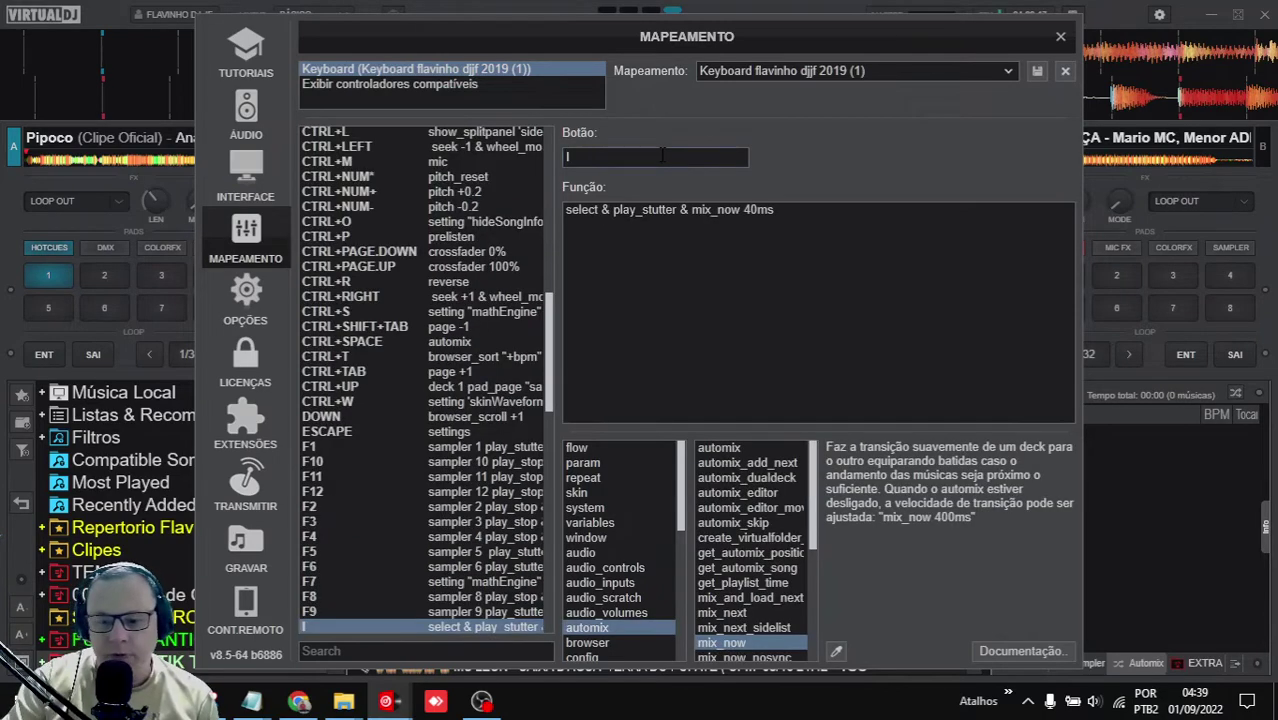
# Copy the I key's function "select & play_stutter & mix_now 40ms" into a new Notepad (Bloco de Notas) document.
pyautogui.moveTo(818, 207); pyautogui.dragTo(612, 209)
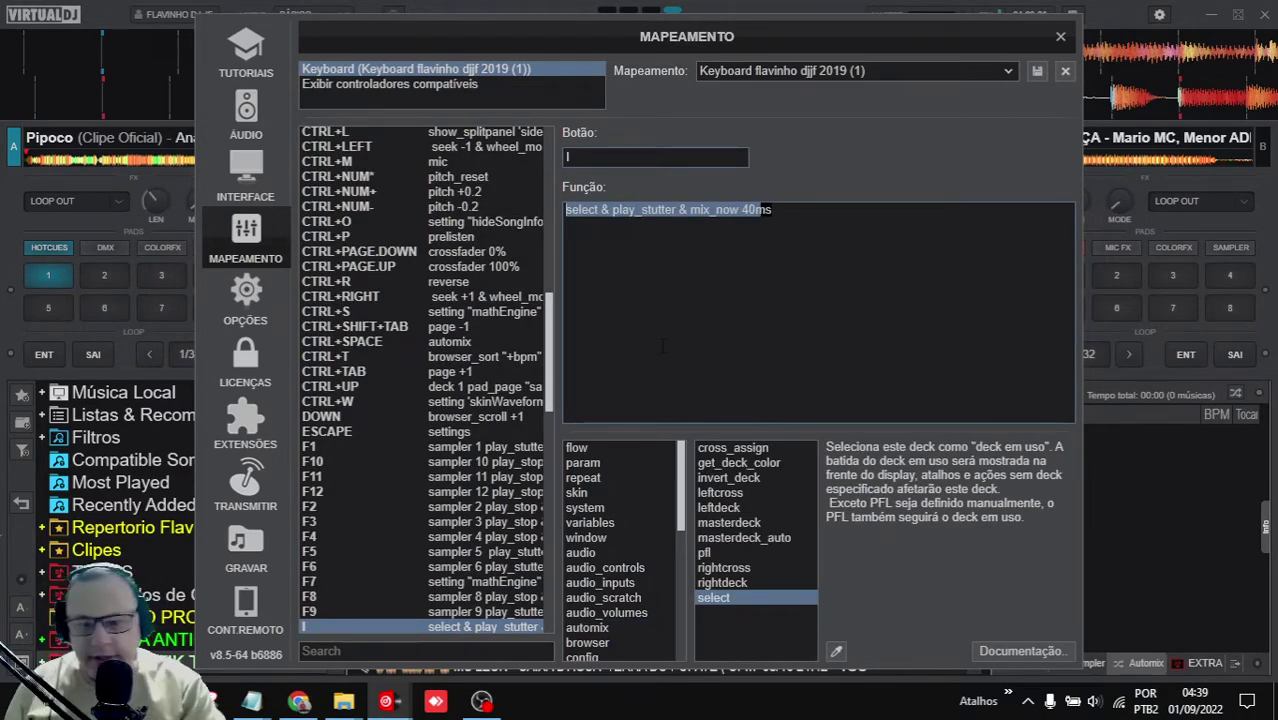
pyautogui.moveTo(262, 703)
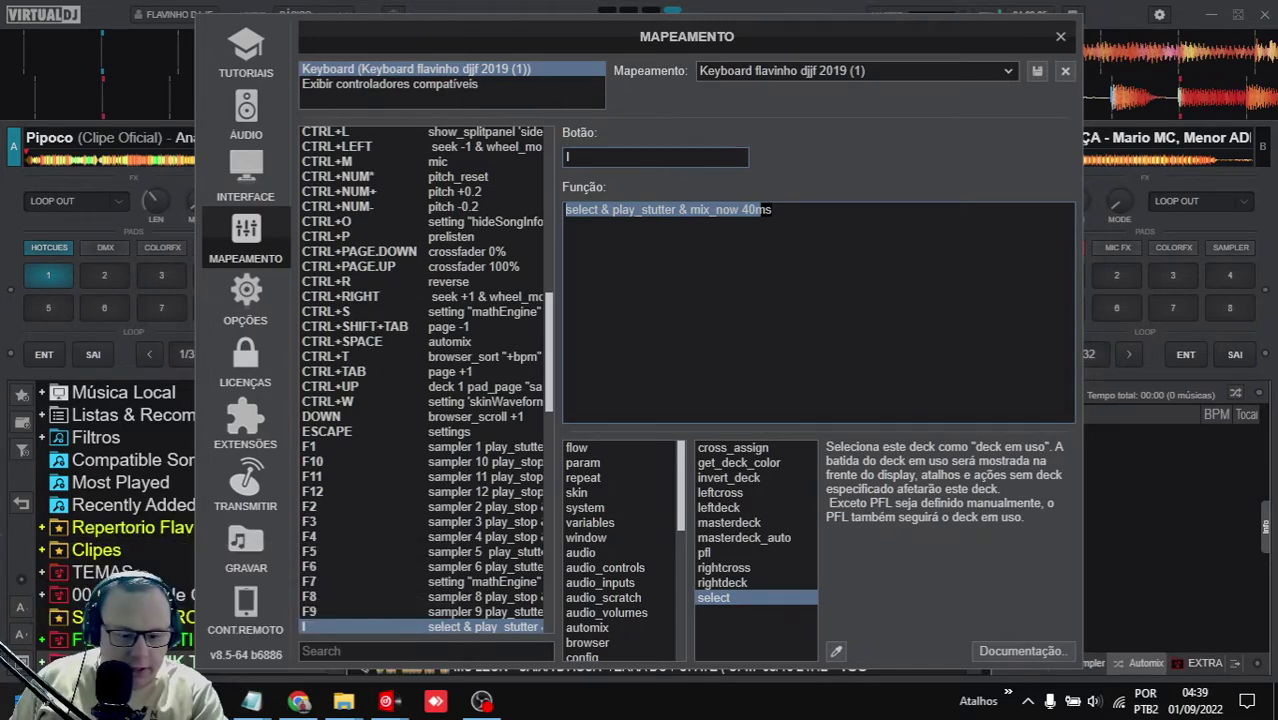
pyautogui.press('super')
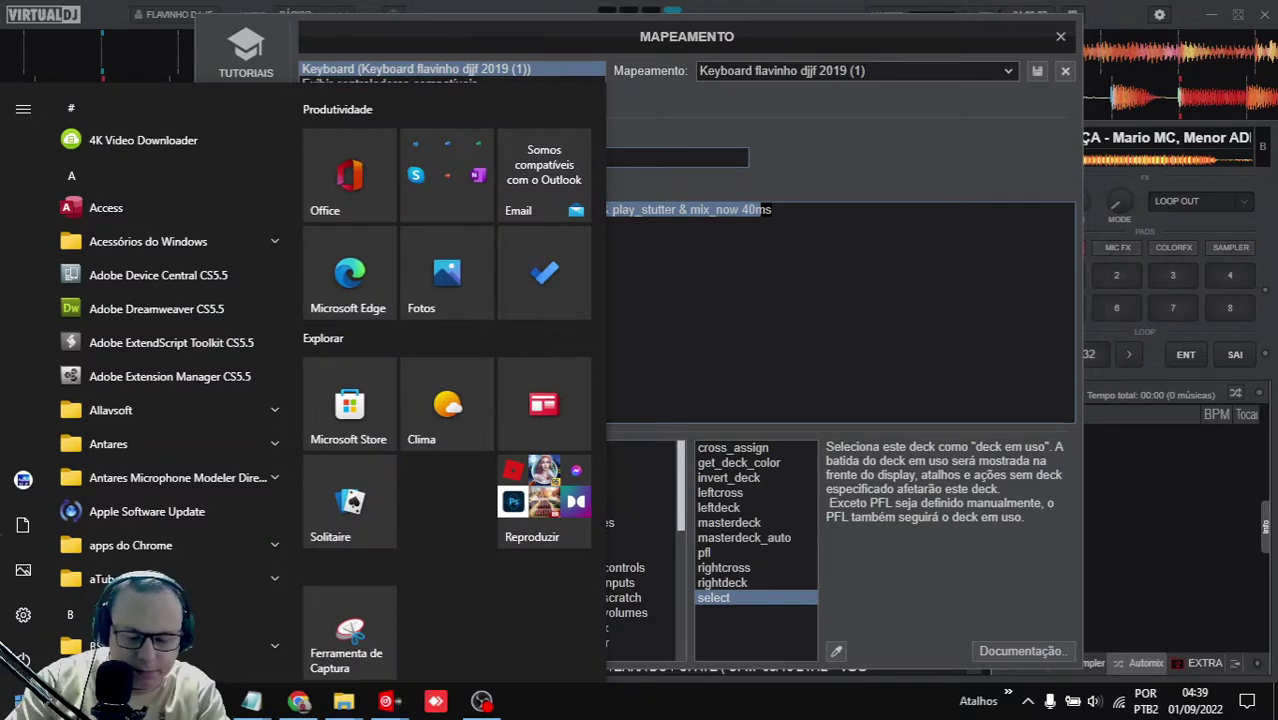
pyautogui.click(66, 701)
pyautogui.write('blo')
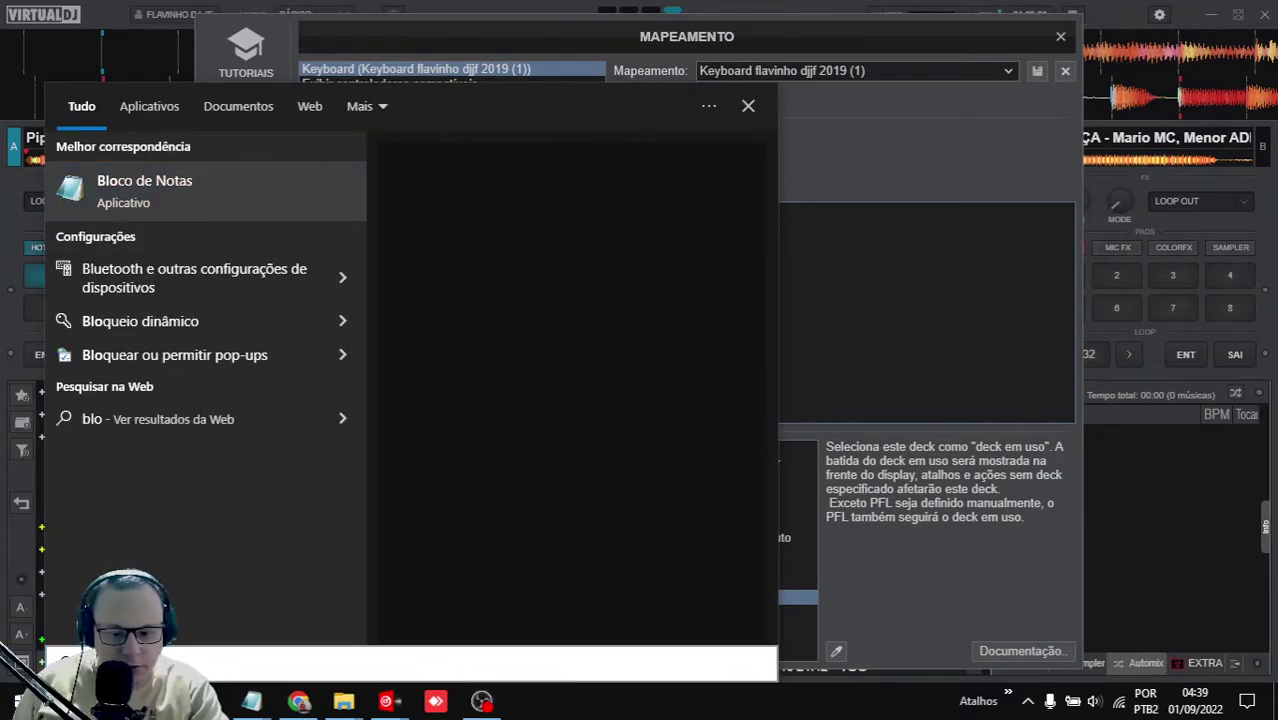
pyautogui.press('Return')
pyautogui.click(484, 701)
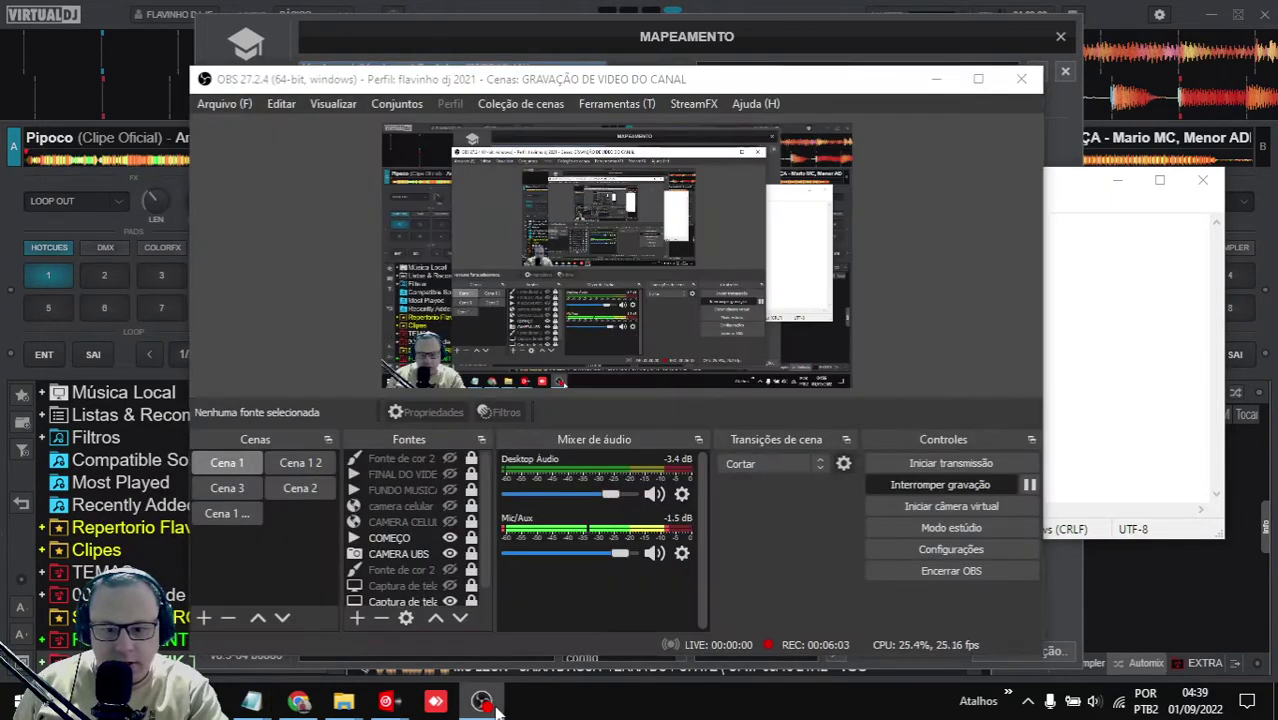
pyautogui.click(494, 705)
pyautogui.write('select & play_stutter & mix_now 40ms')
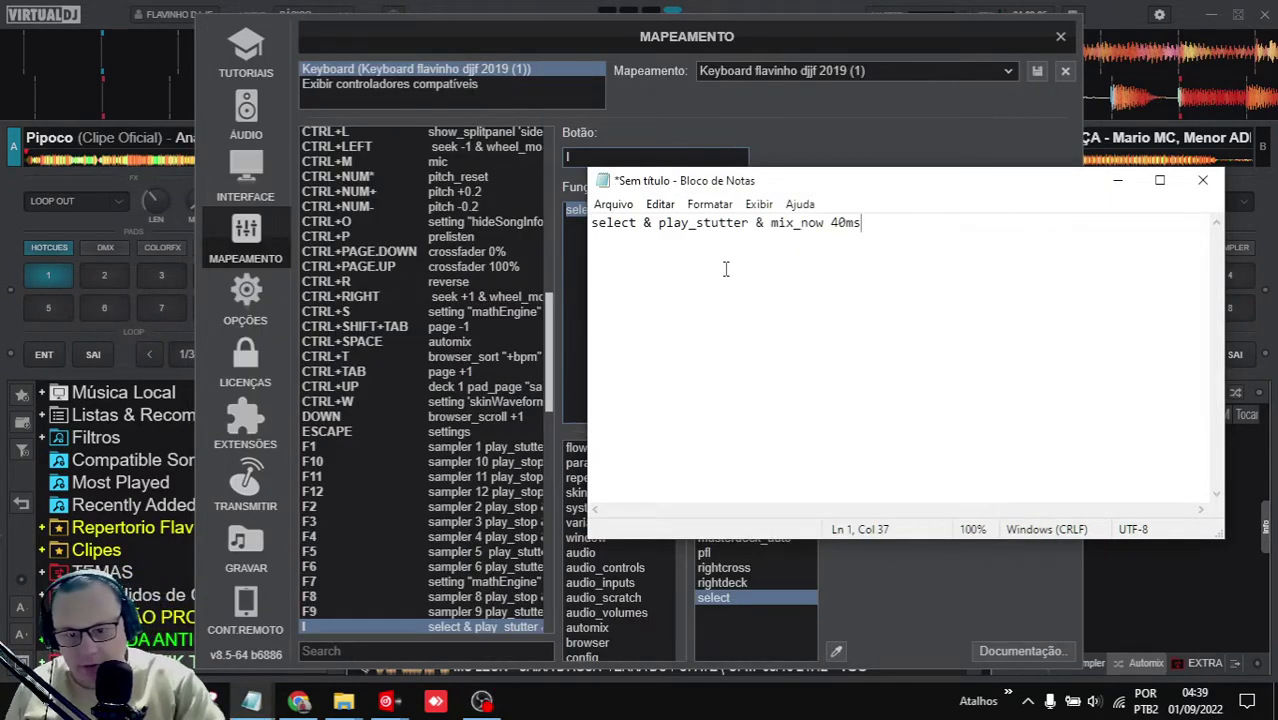
# Enlarge the note's text to 210%, move and widen its window, and highlight the word "select".
pyautogui.scroll(10, 730, 266)
pyautogui.scroll(1, 736, 263)
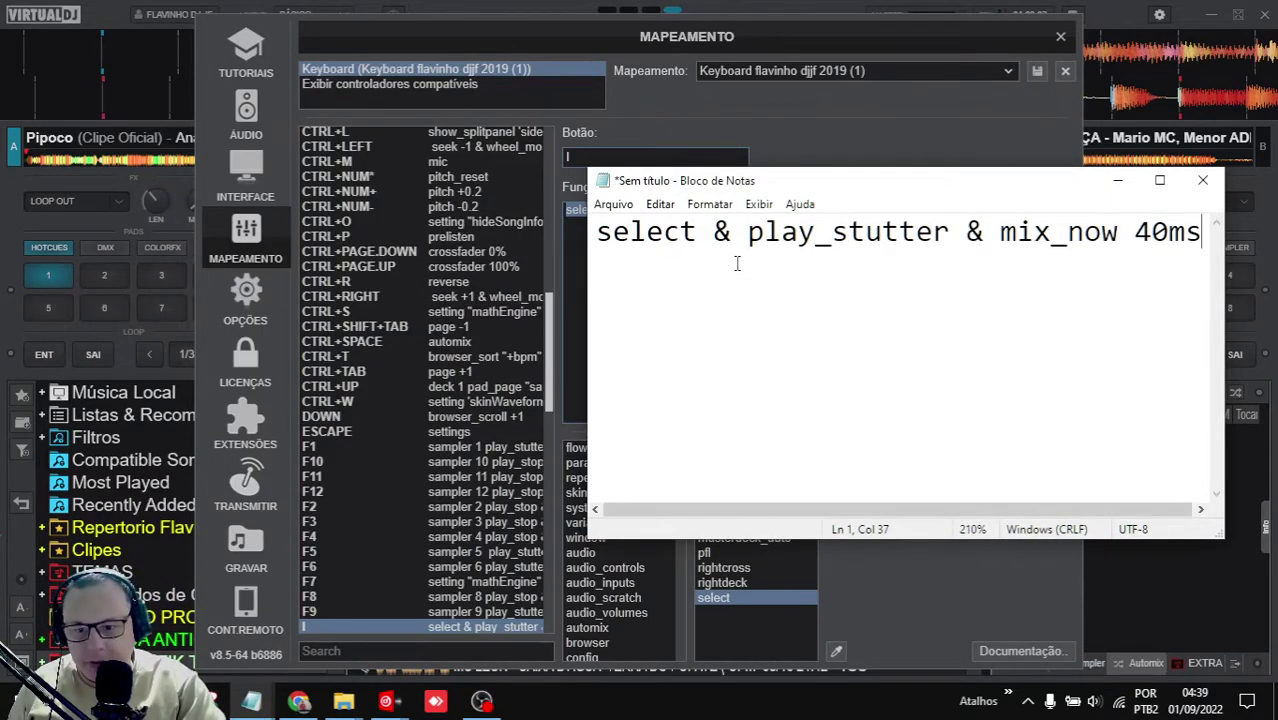
pyautogui.moveTo(812, 189); pyautogui.dragTo(401, 206)
pyautogui.moveTo(818, 365); pyautogui.dragTo(955, 365)
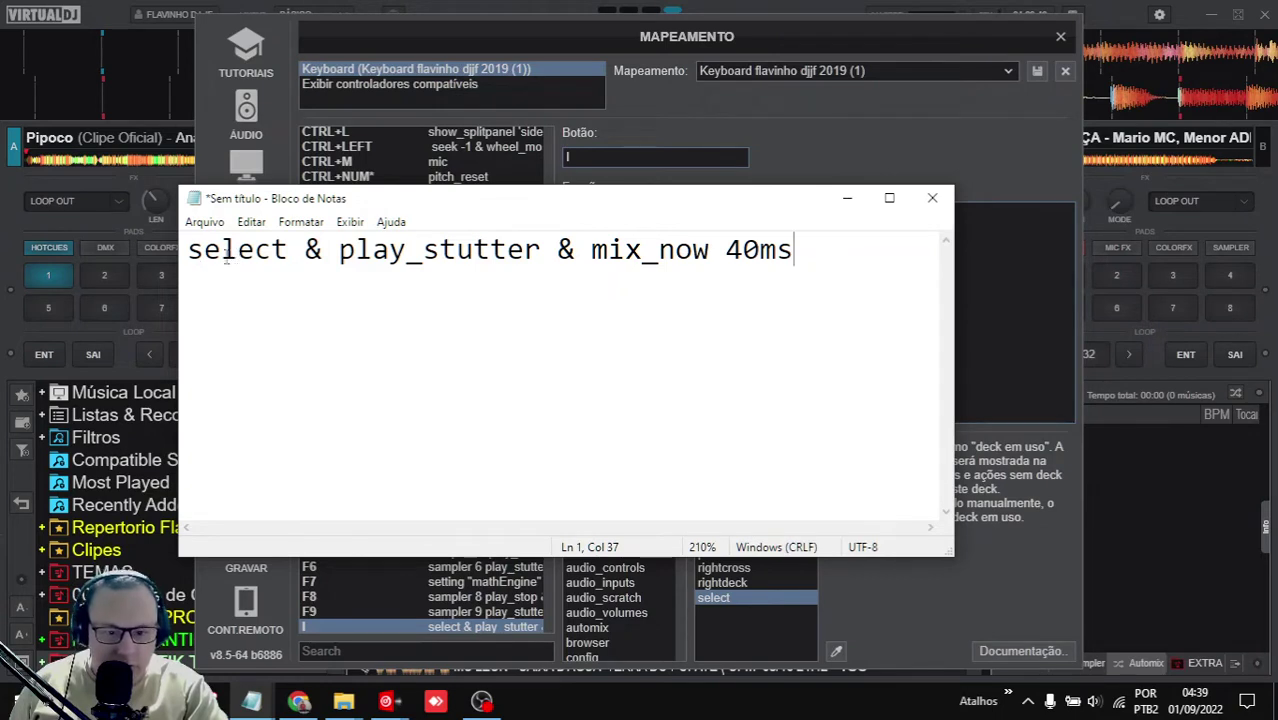
pyautogui.moveTo(191, 257); pyautogui.dragTo(270, 254)
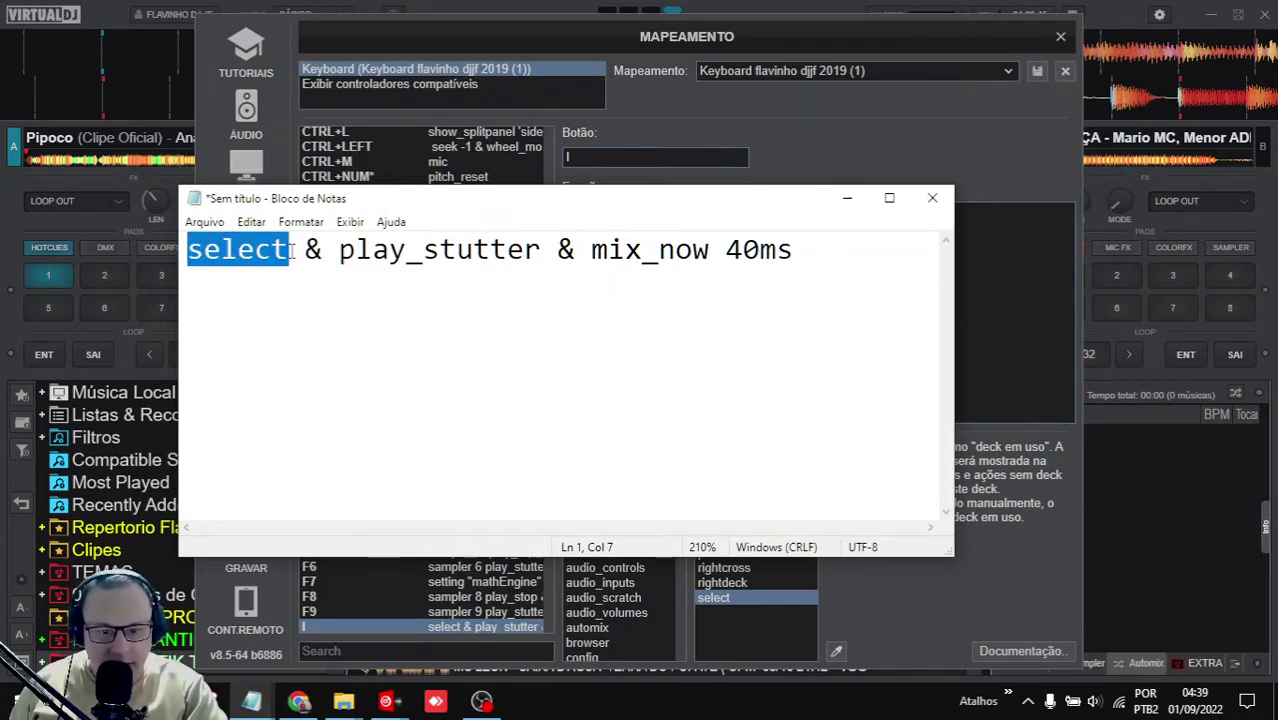
# Highlight "&", "play_stutter" and "mix_now 40ms" one after another in the note, and minimize it while keeping it unsaved.
pyautogui.click(306, 252)
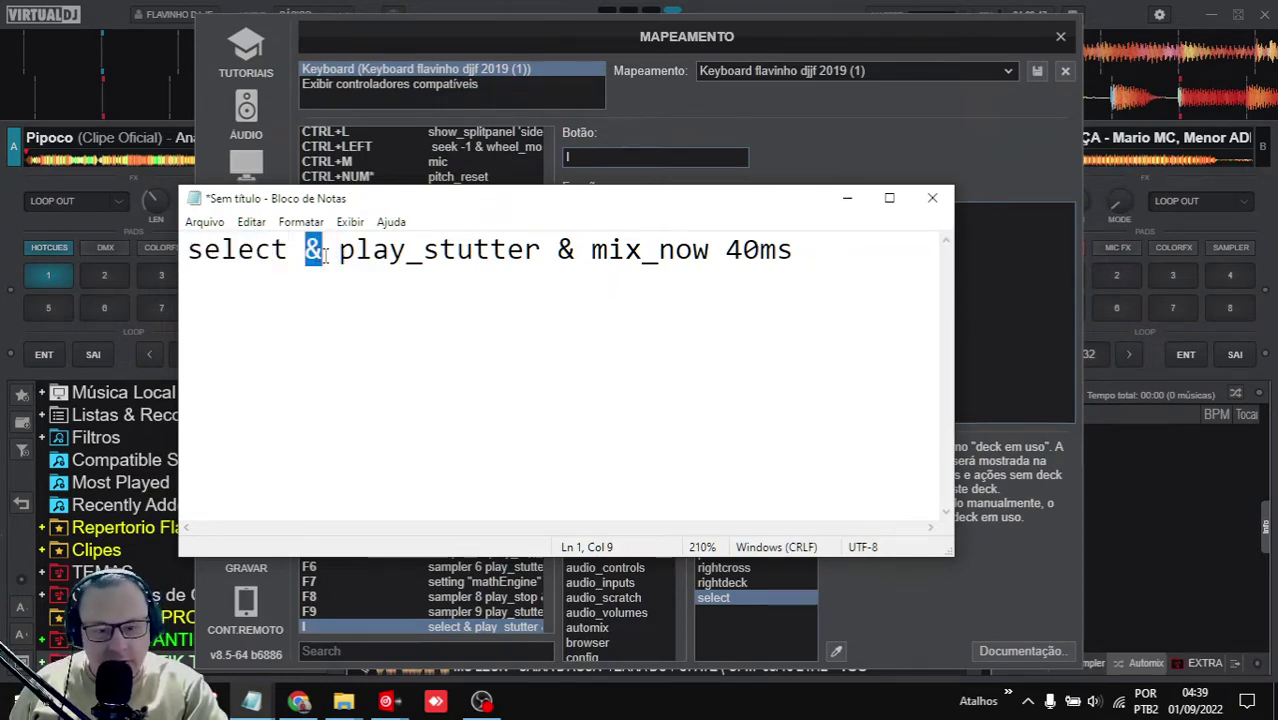
pyautogui.moveTo(337, 251); pyautogui.dragTo(562, 251)
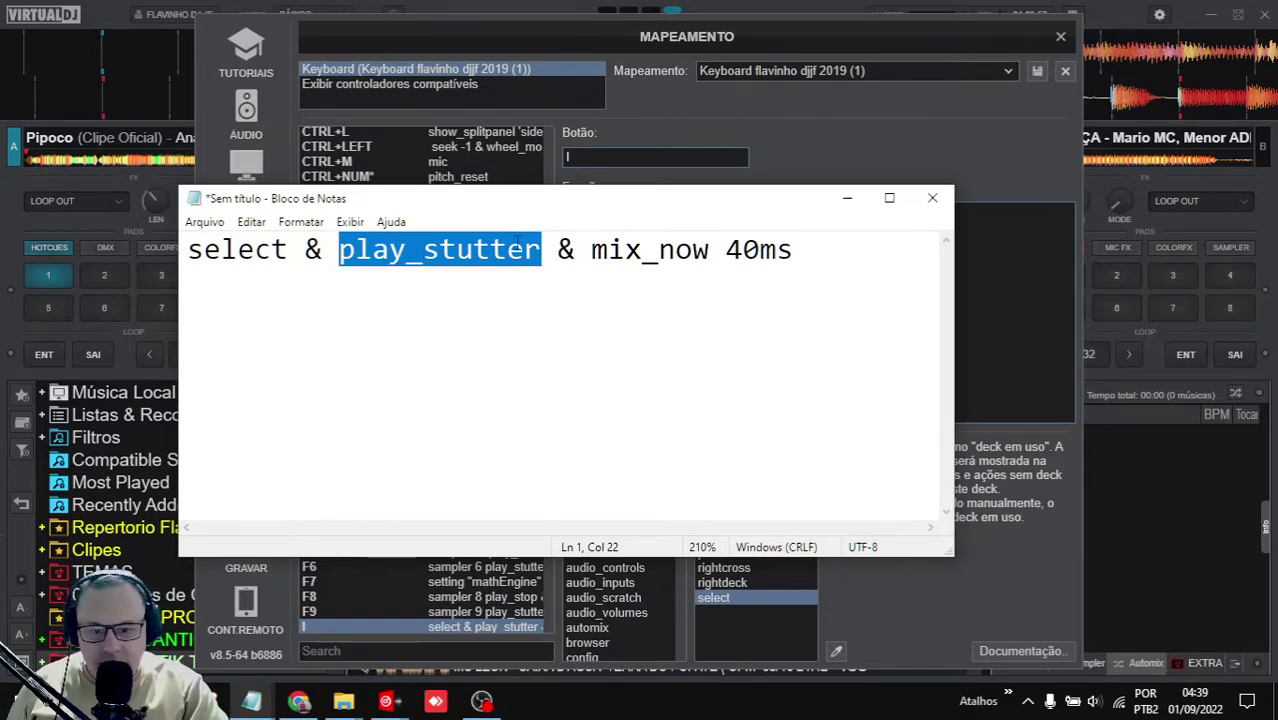
pyautogui.moveTo(557, 250); pyautogui.dragTo(802, 250)
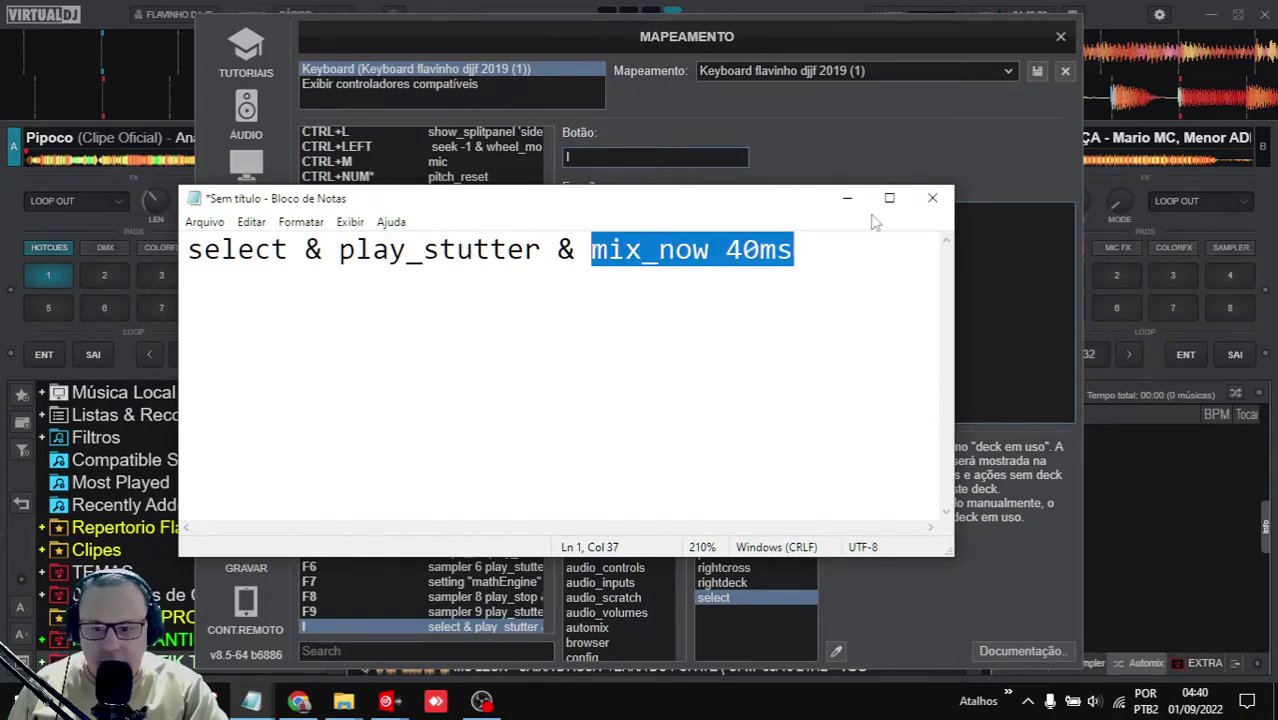
pyautogui.click(930, 200)
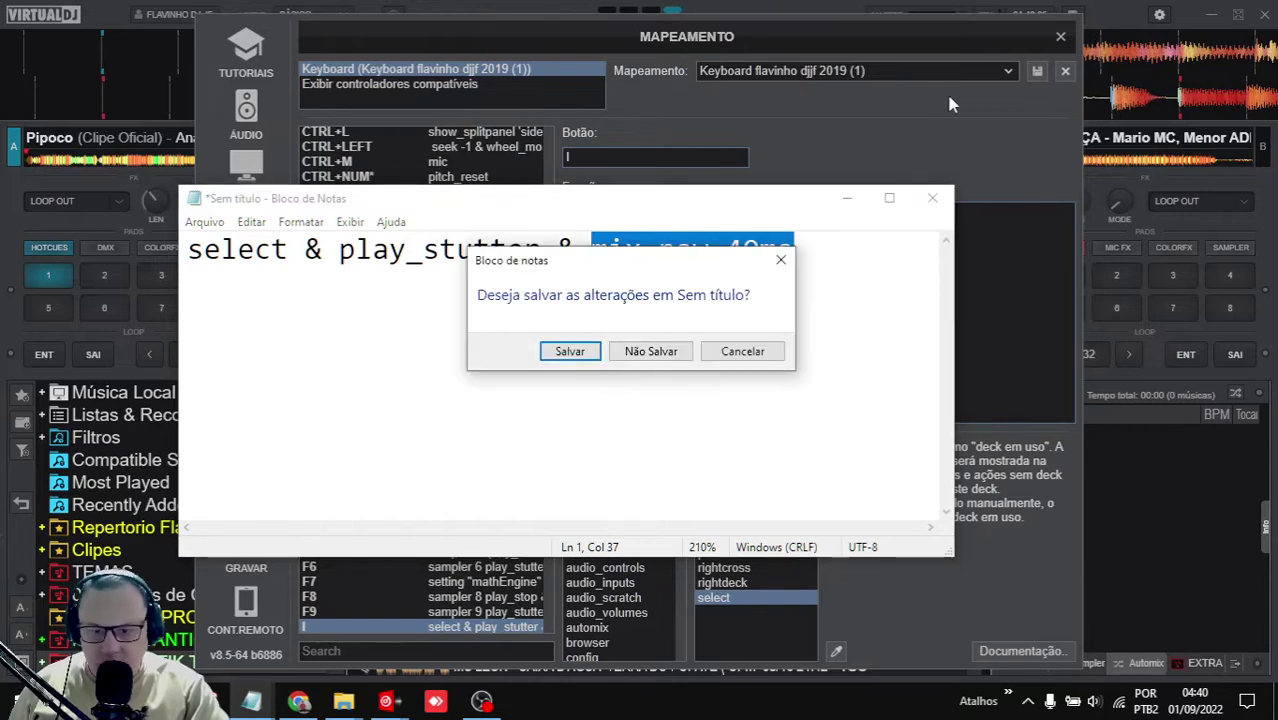
pyautogui.click(712, 352)
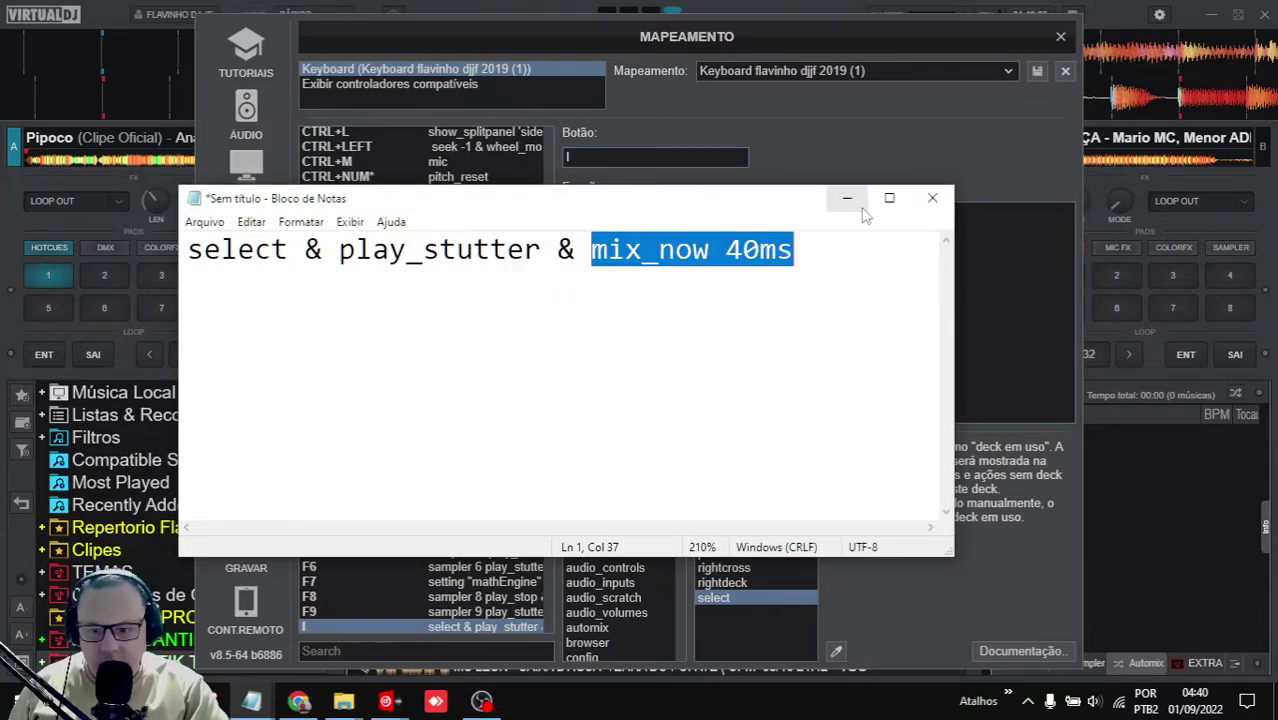
pyautogui.click(847, 198)
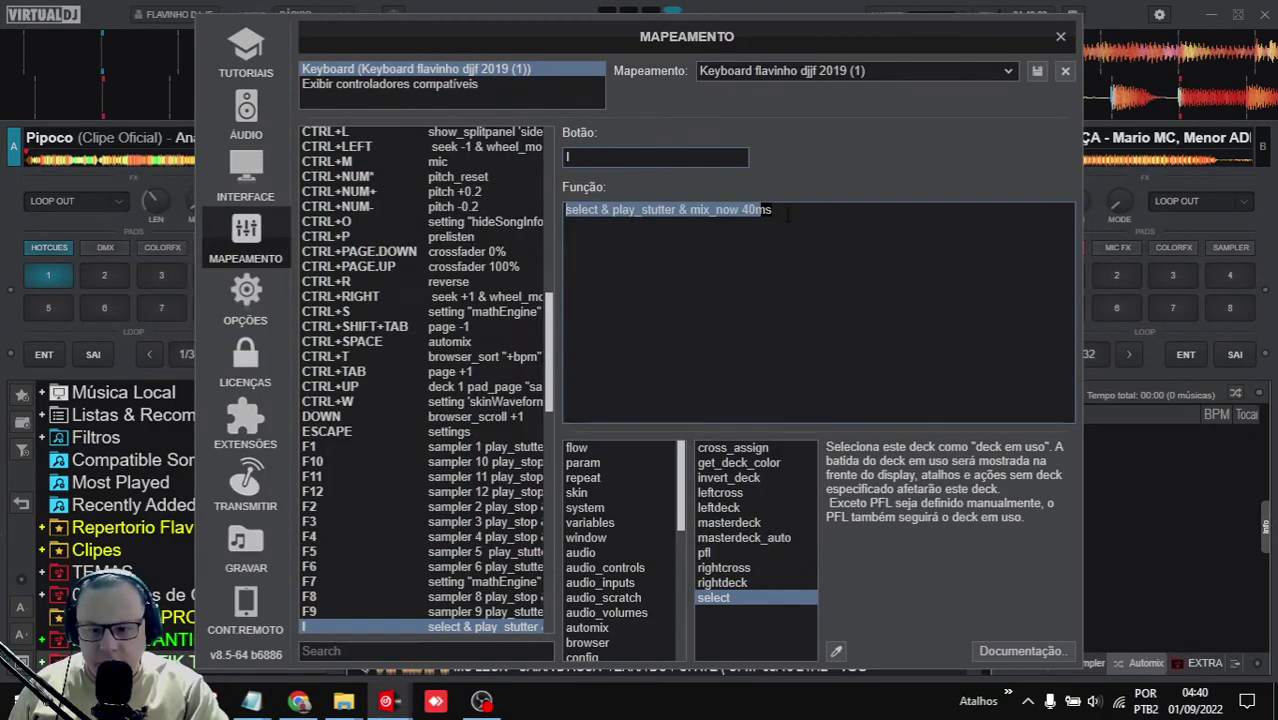
# Show the description of mix_now from the I key's function, and leave the mapping settings with the note minimized.
pyautogui.click(789, 211)
pyautogui.moveTo(343, 700)
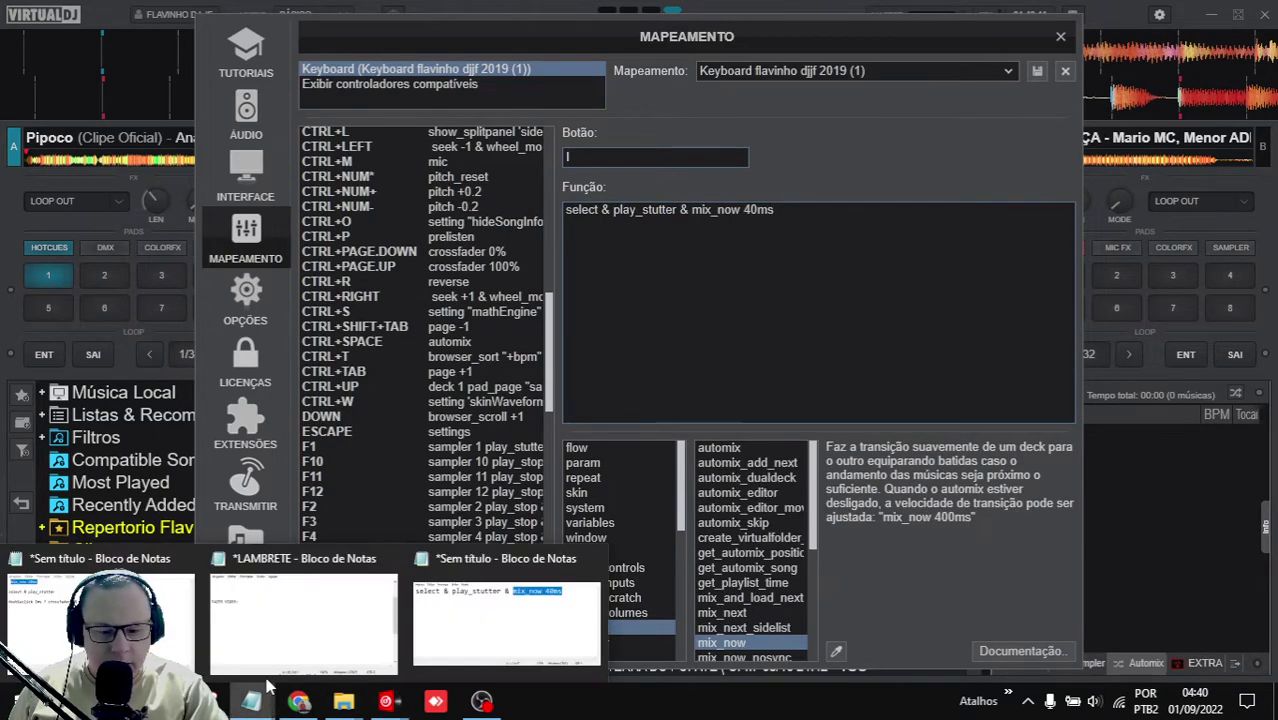
pyautogui.click(480, 590)
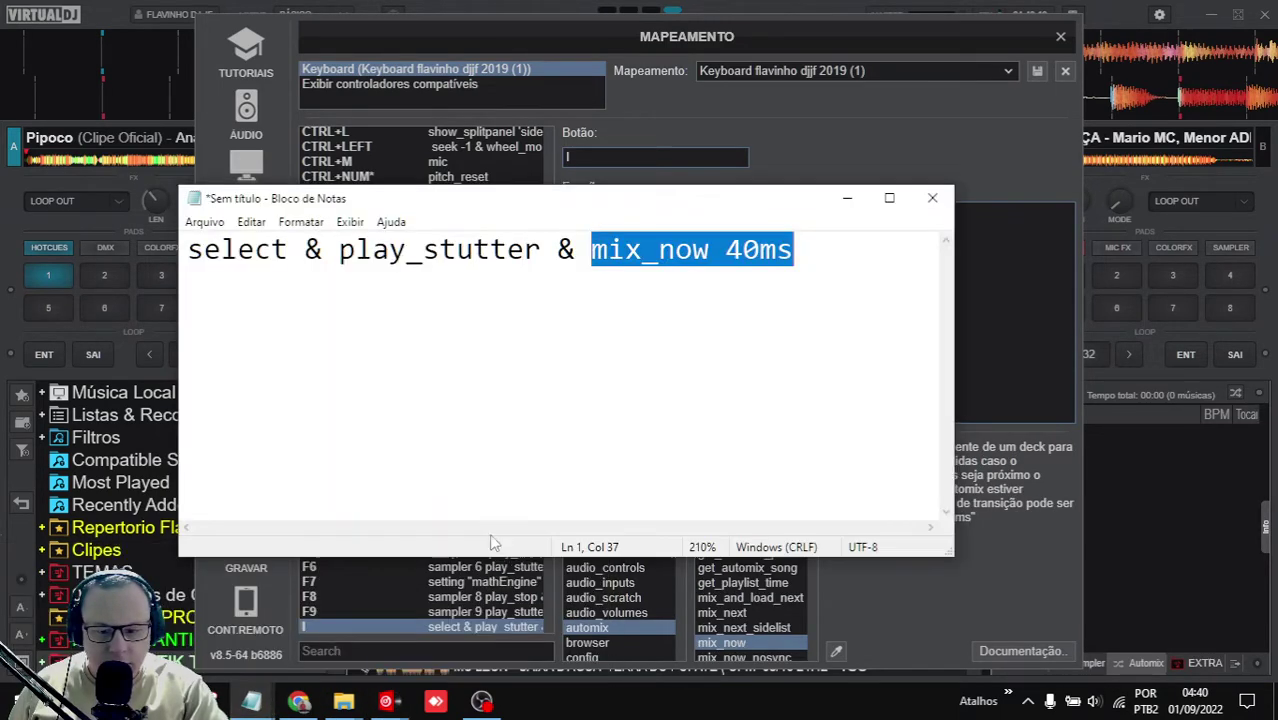
pyautogui.click(847, 198)
pyautogui.click(1062, 38)
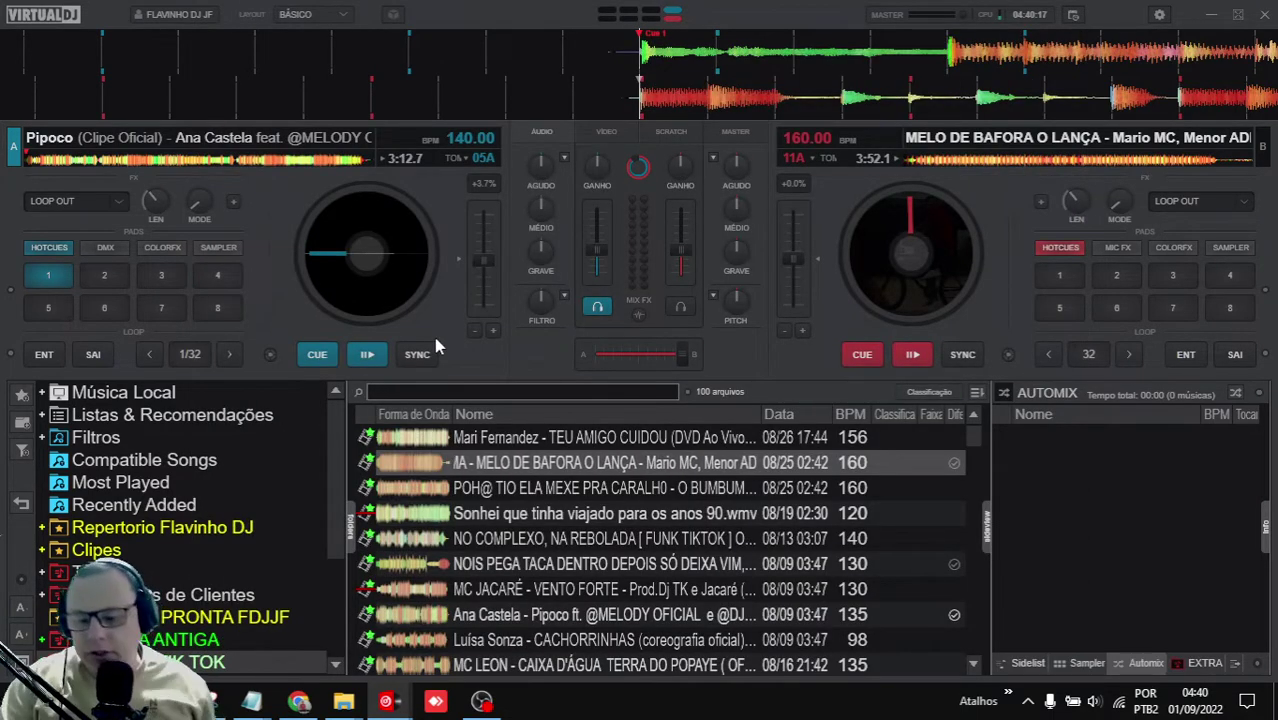
# Mix between the decks, load "NOIS PEGA TACA DENTRO DEPOIS SÓ DEIXA VIM" into deck B, mix again, and return both decks to cue.
pyautogui.press('space')
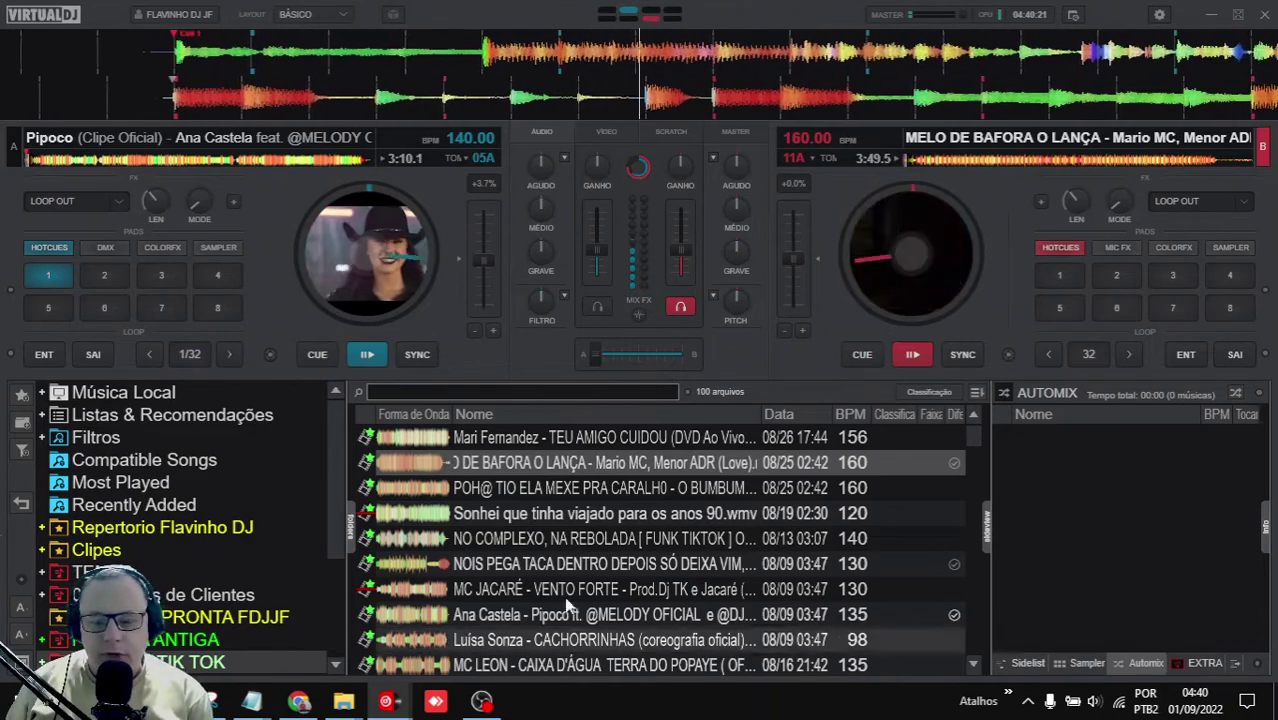
pyautogui.moveTo(602, 572); pyautogui.dragTo(893, 305)
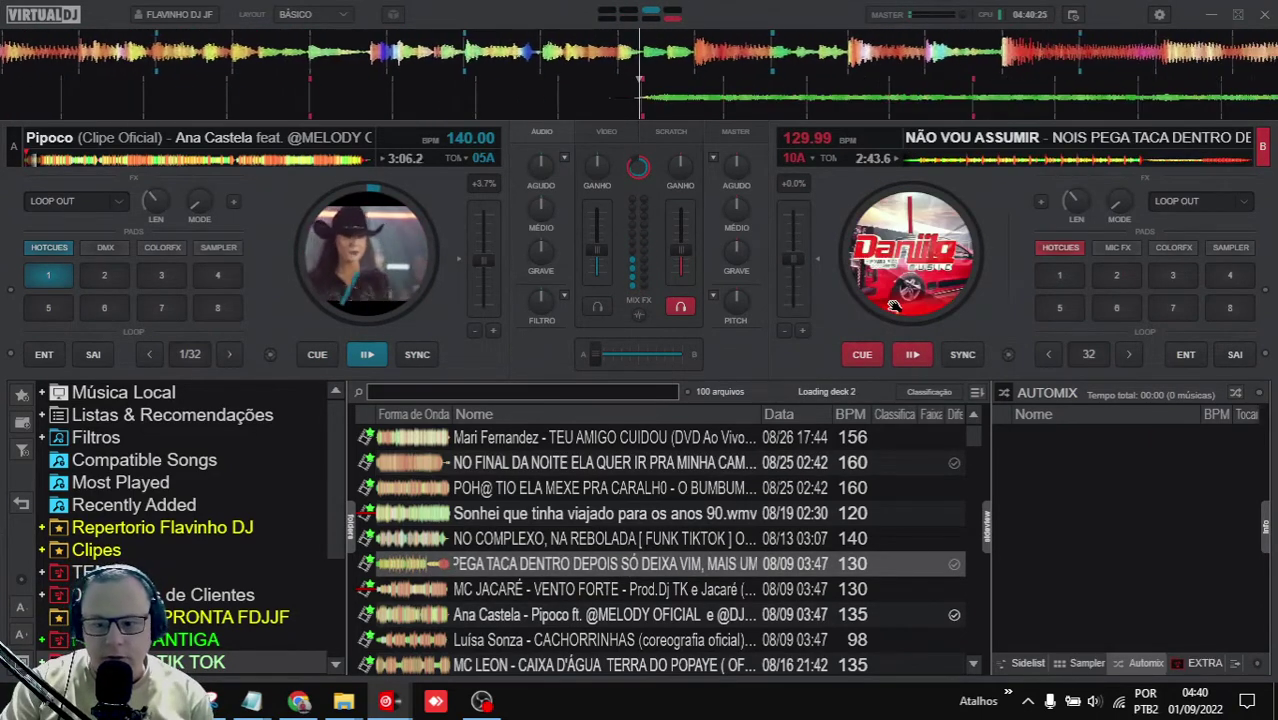
pyautogui.press('space')
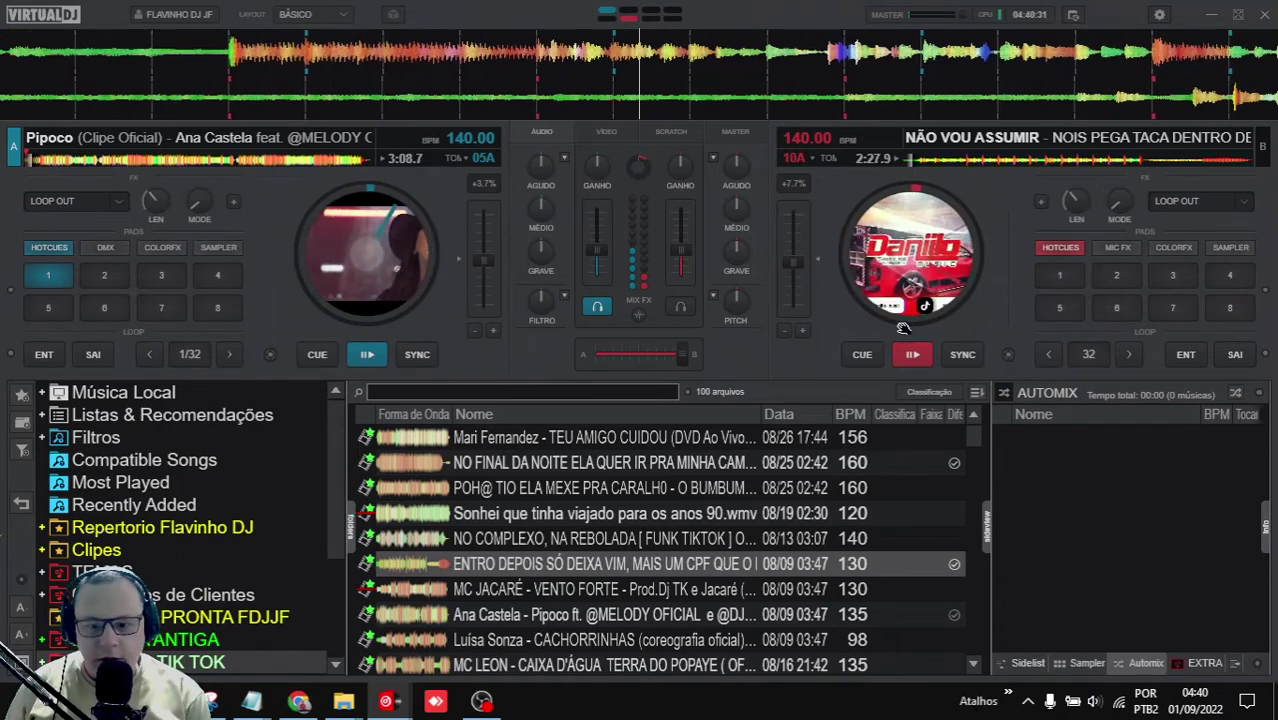
pyautogui.click(858, 356)
pyautogui.click(316, 357)
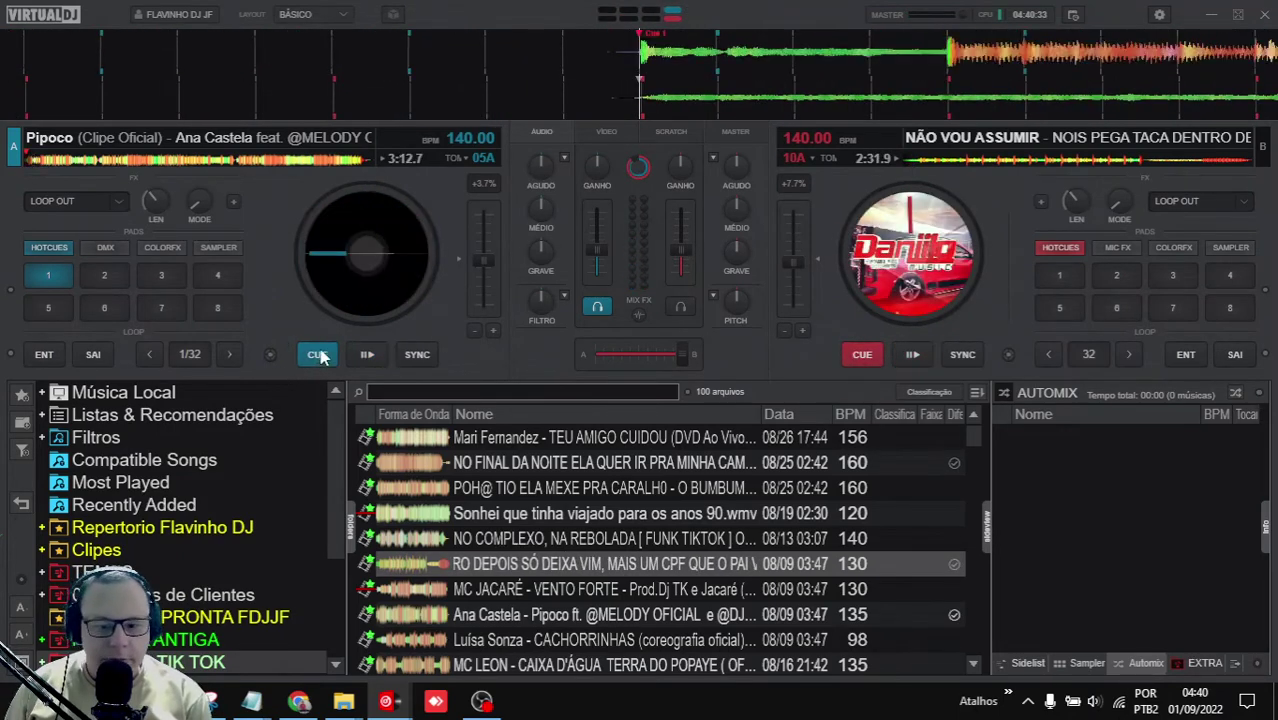
# Lower both decks' volume faders to minimum, try the mix between the decks, and return both to cue.
pyautogui.moveTo(684, 266); pyautogui.dragTo(683, 354)
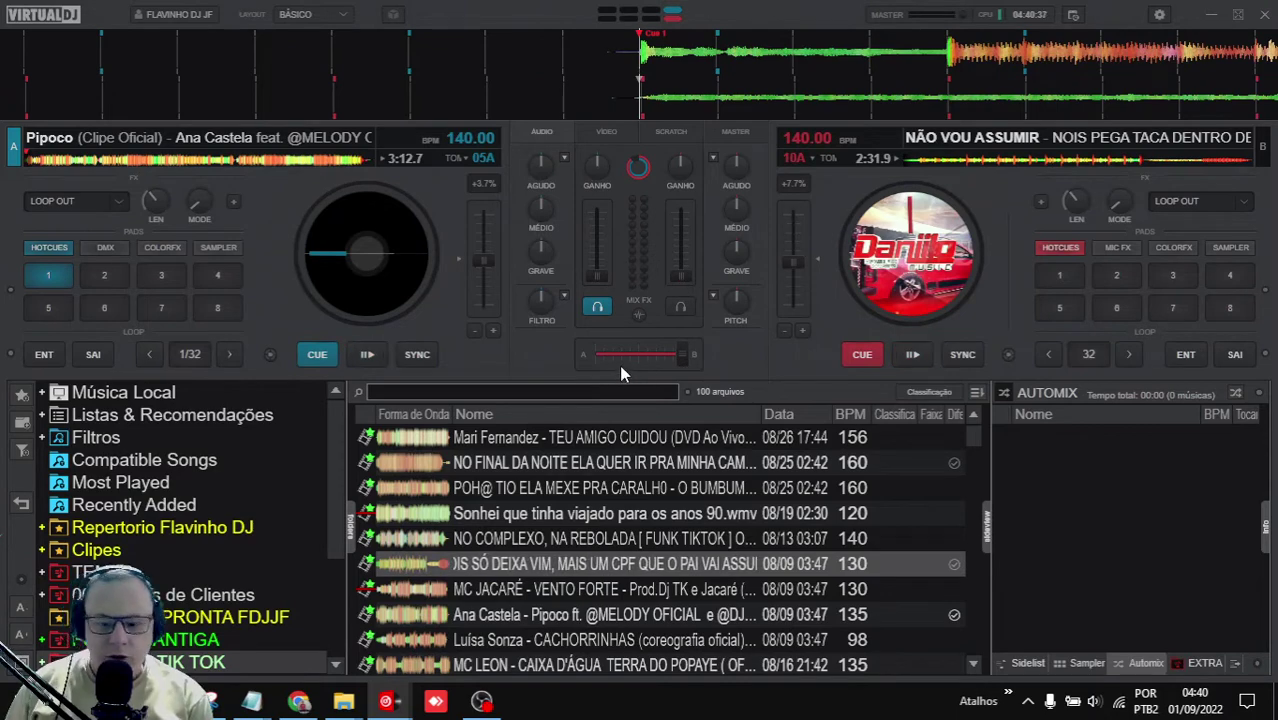
pyautogui.press('space')
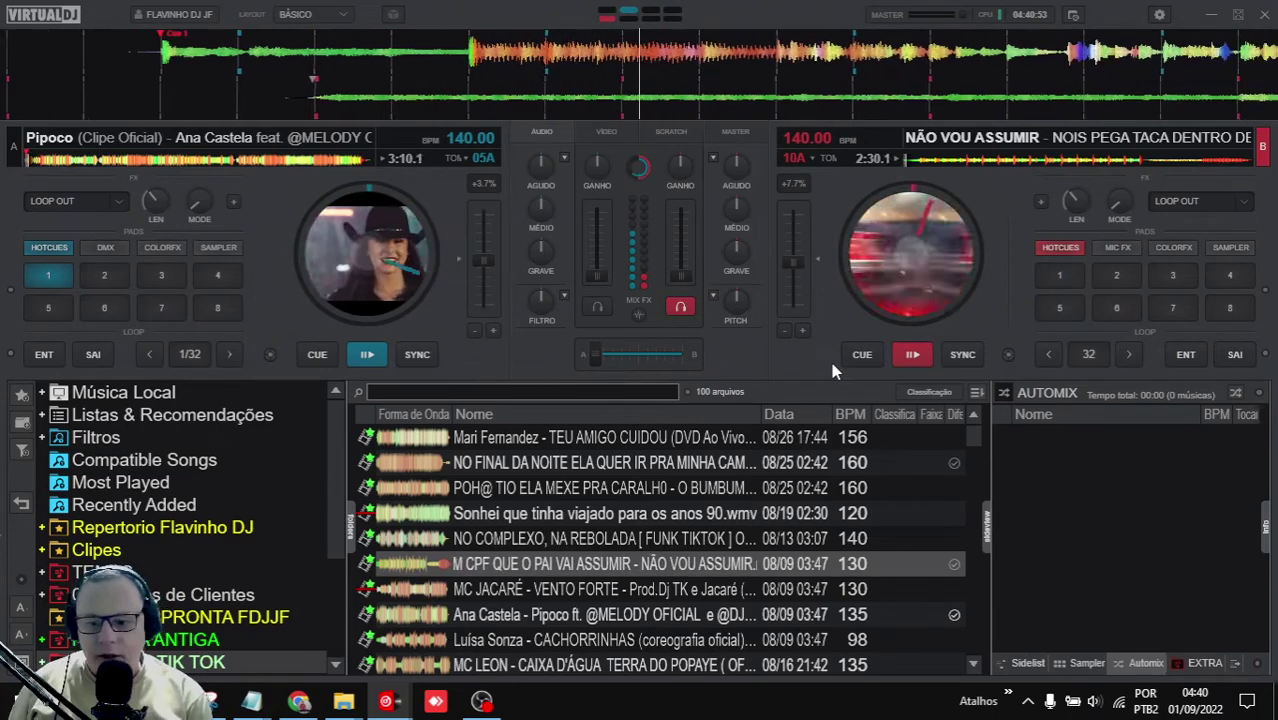
pyautogui.click(862, 354)
pyautogui.click(317, 354)
# Raise both decks' volume faders to maximum, and bring them back down to a partial level.
pyautogui.moveTo(680, 272); pyautogui.dragTo(685, 210)
pyautogui.moveTo(587, 262); pyautogui.dragTo(603, 198)
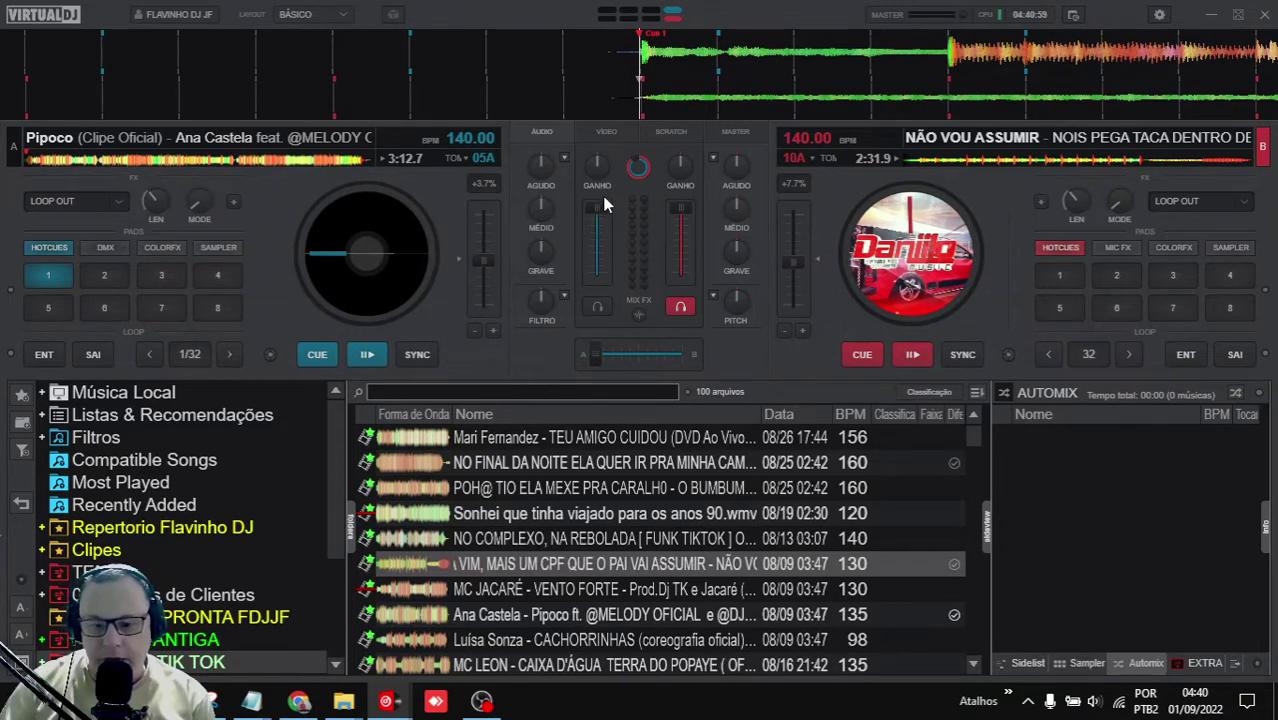
pyautogui.moveTo(594, 217); pyautogui.dragTo(598, 261)
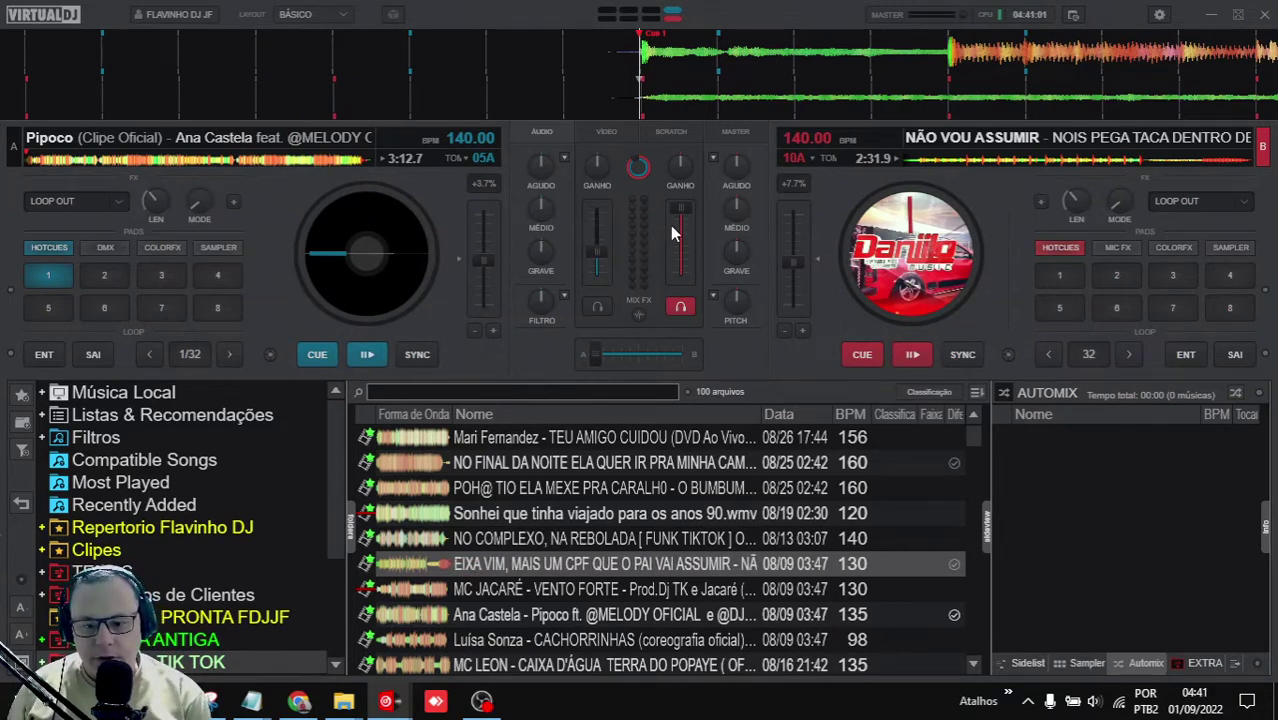
pyautogui.moveTo(683, 216); pyautogui.dragTo(683, 247)
# Mix back and forth between "Pipoco" on deck A and the track on deck B several times, and return both decks to cue.
pyautogui.press('space')
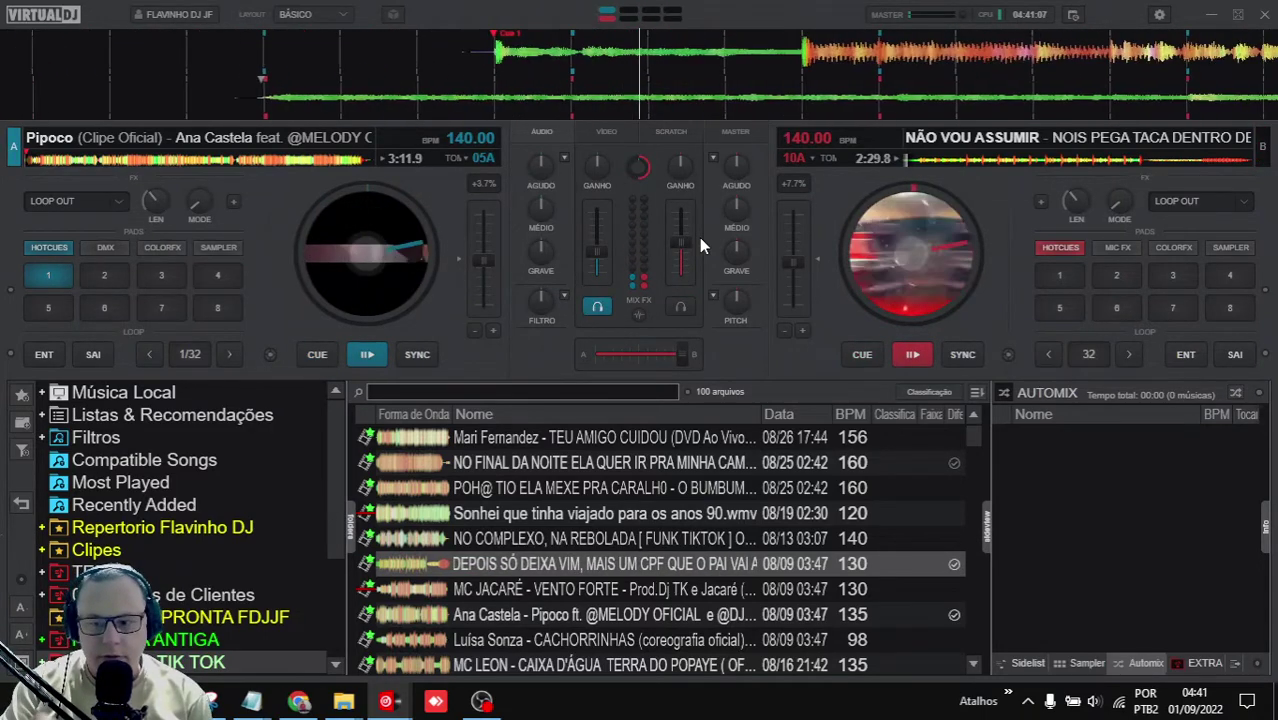
pyautogui.press('Left')
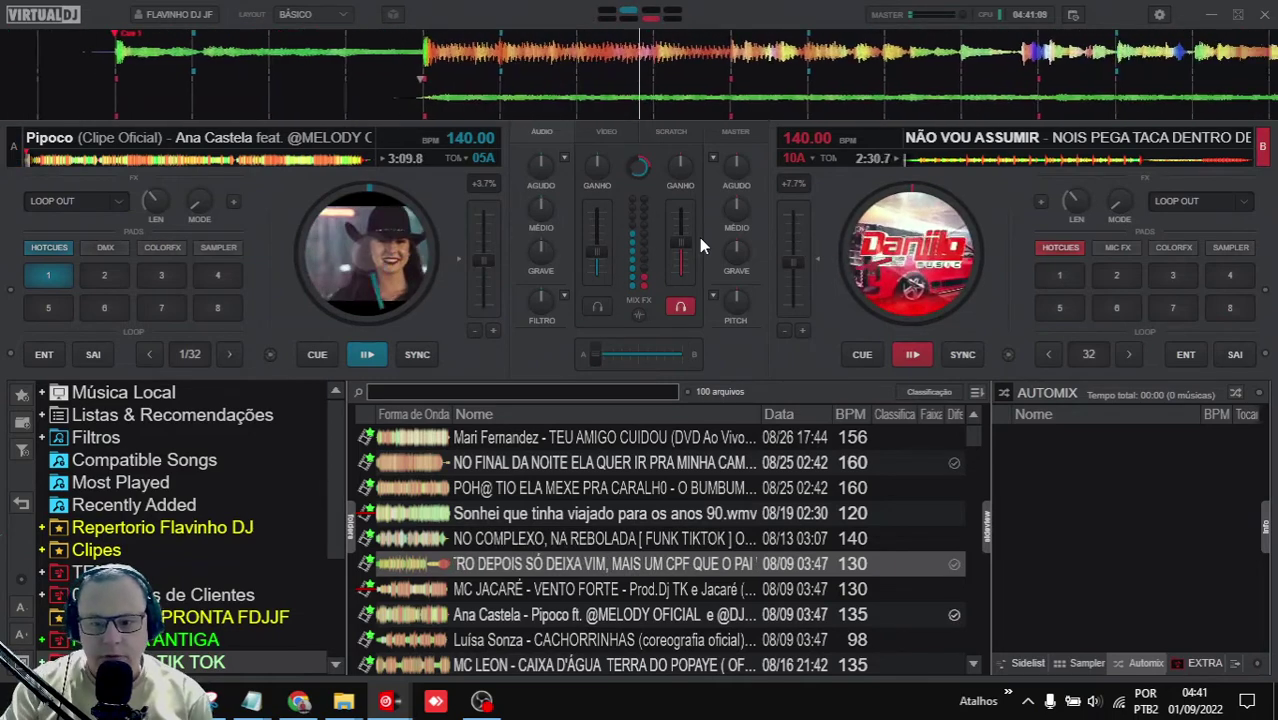
pyautogui.press('space')
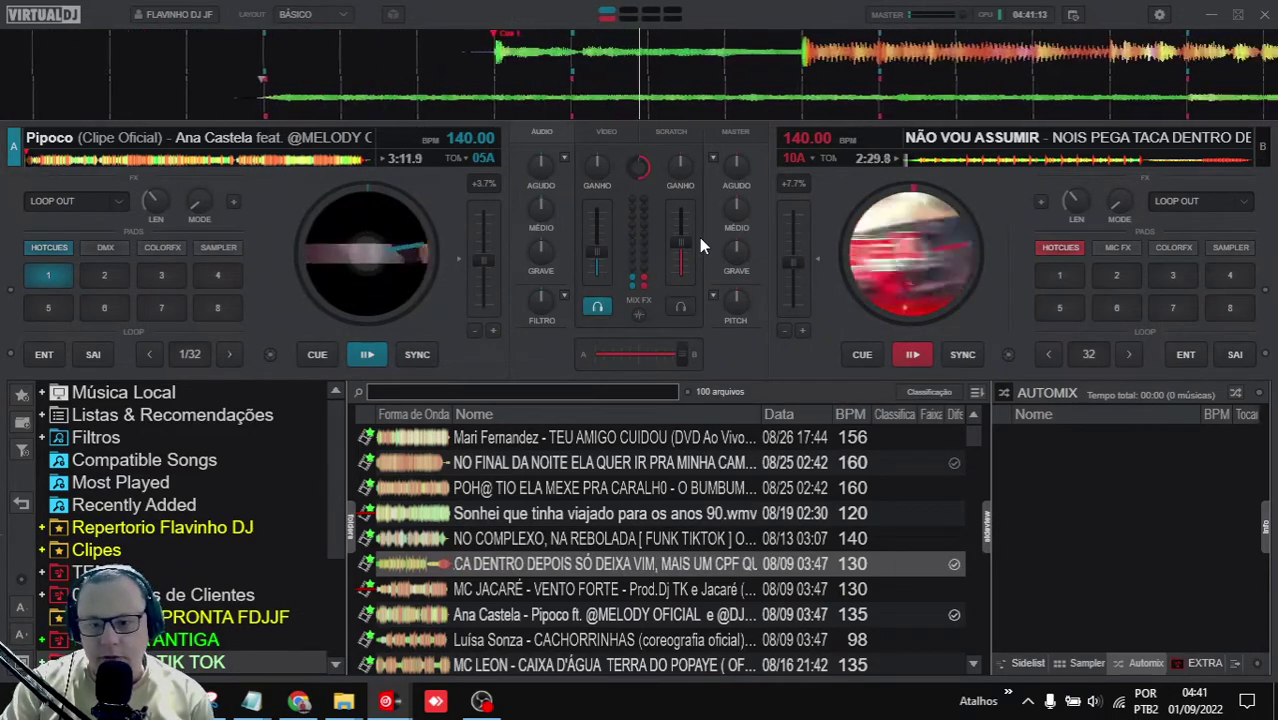
pyautogui.press('space')
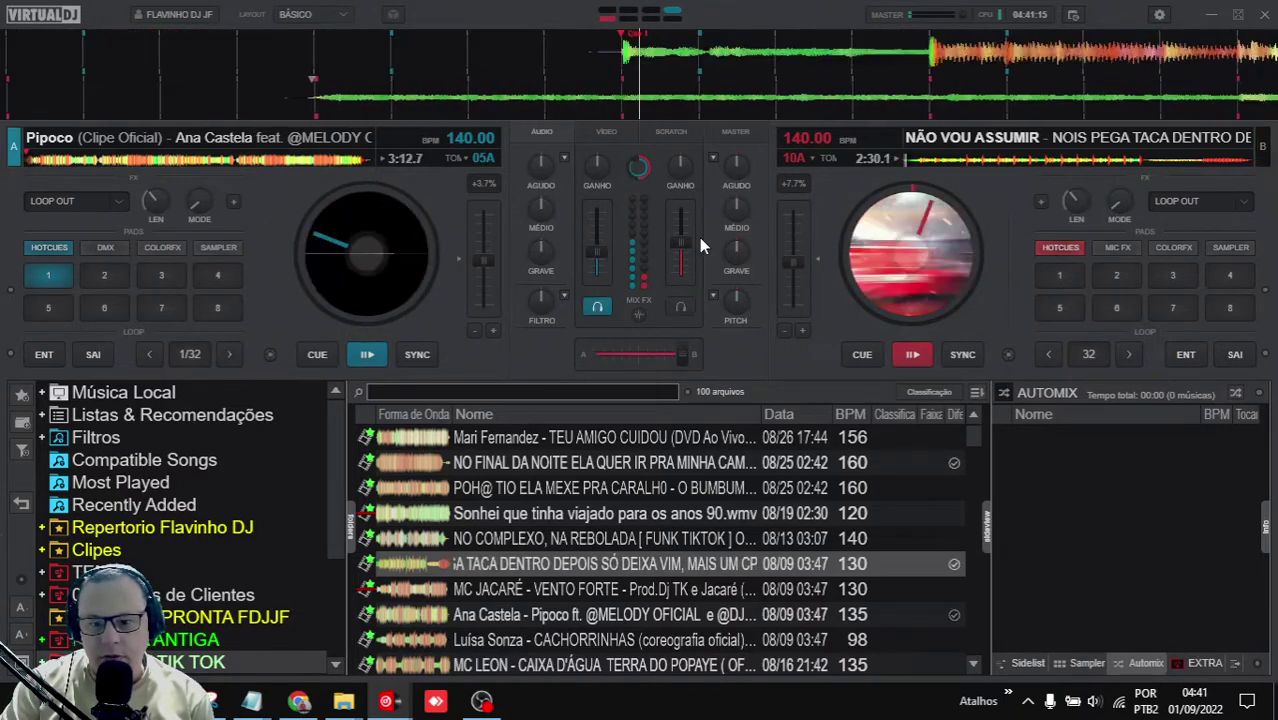
pyautogui.press('space')
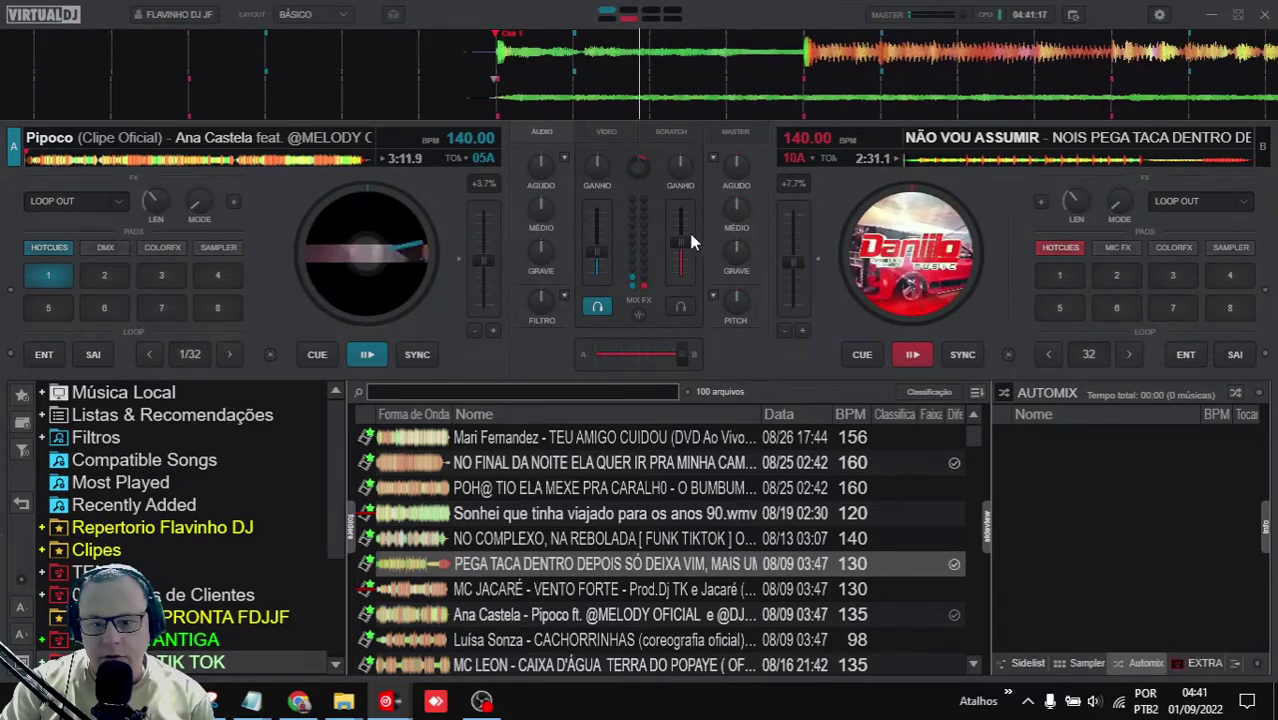
pyautogui.click(322, 358)
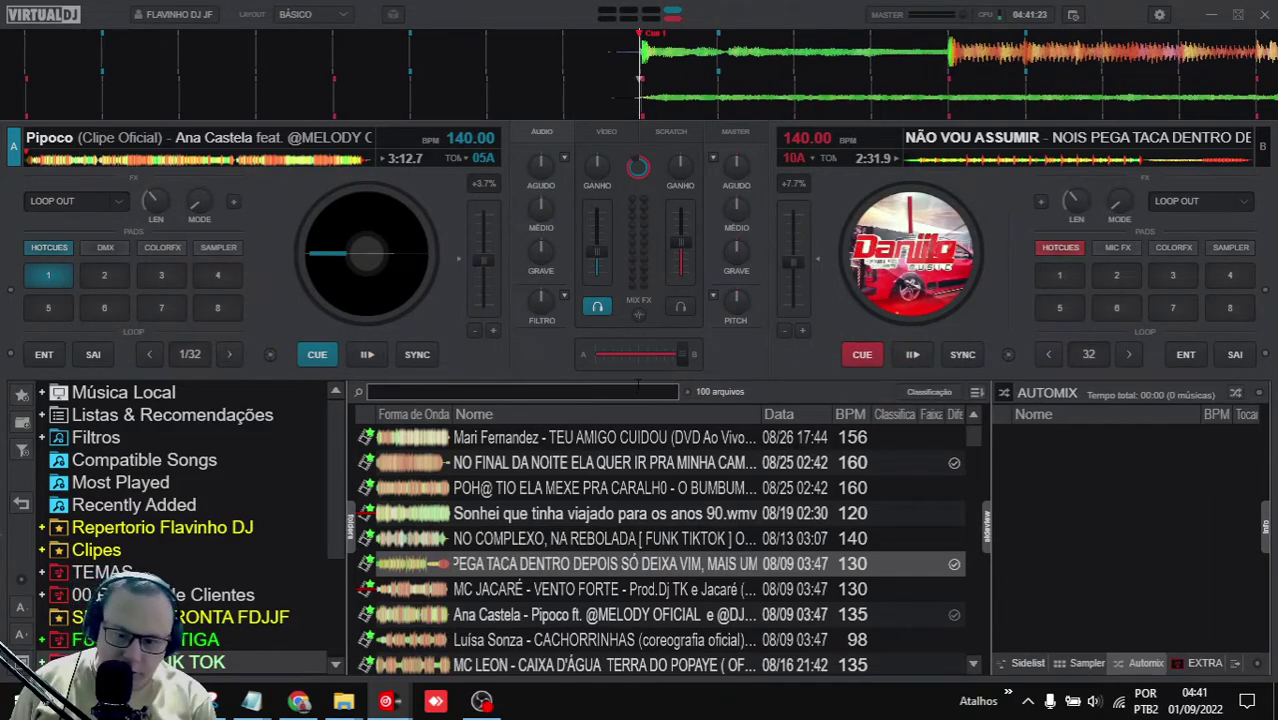
# Bring back the note with the mapping function, highlight its full line of text, and minimize the note.
pyautogui.moveTo(253, 703)
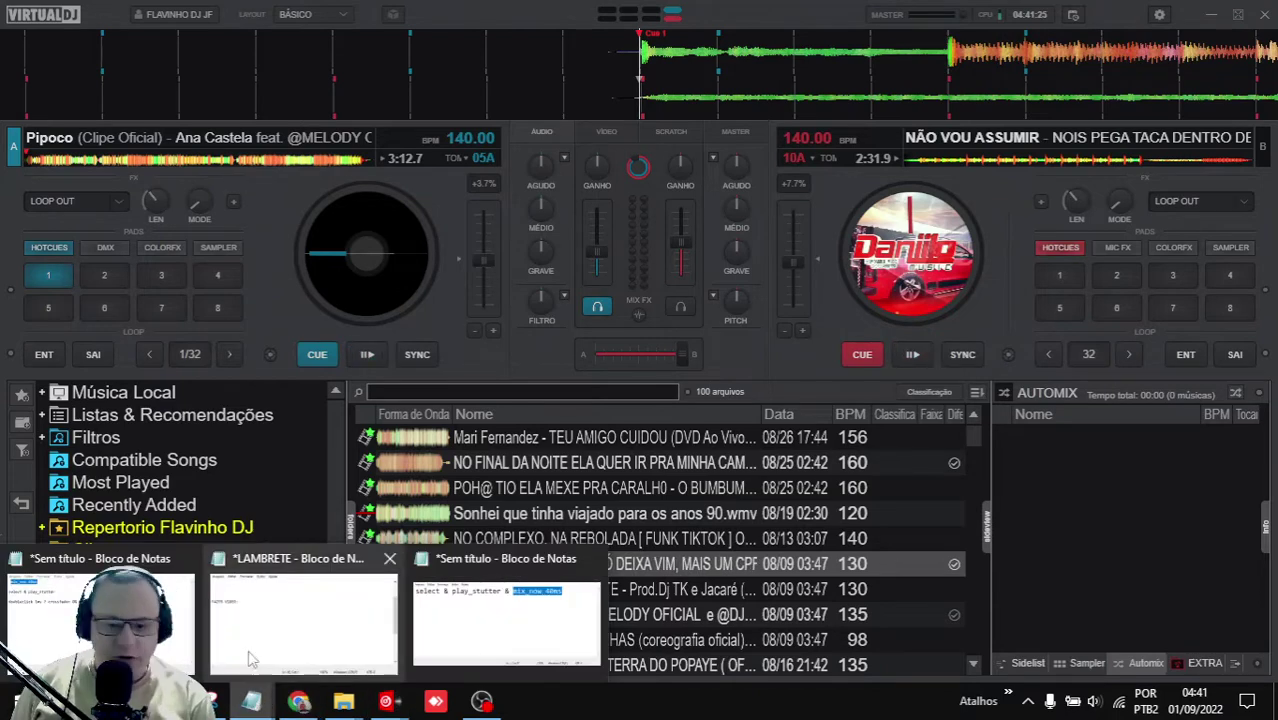
pyautogui.click(505, 610)
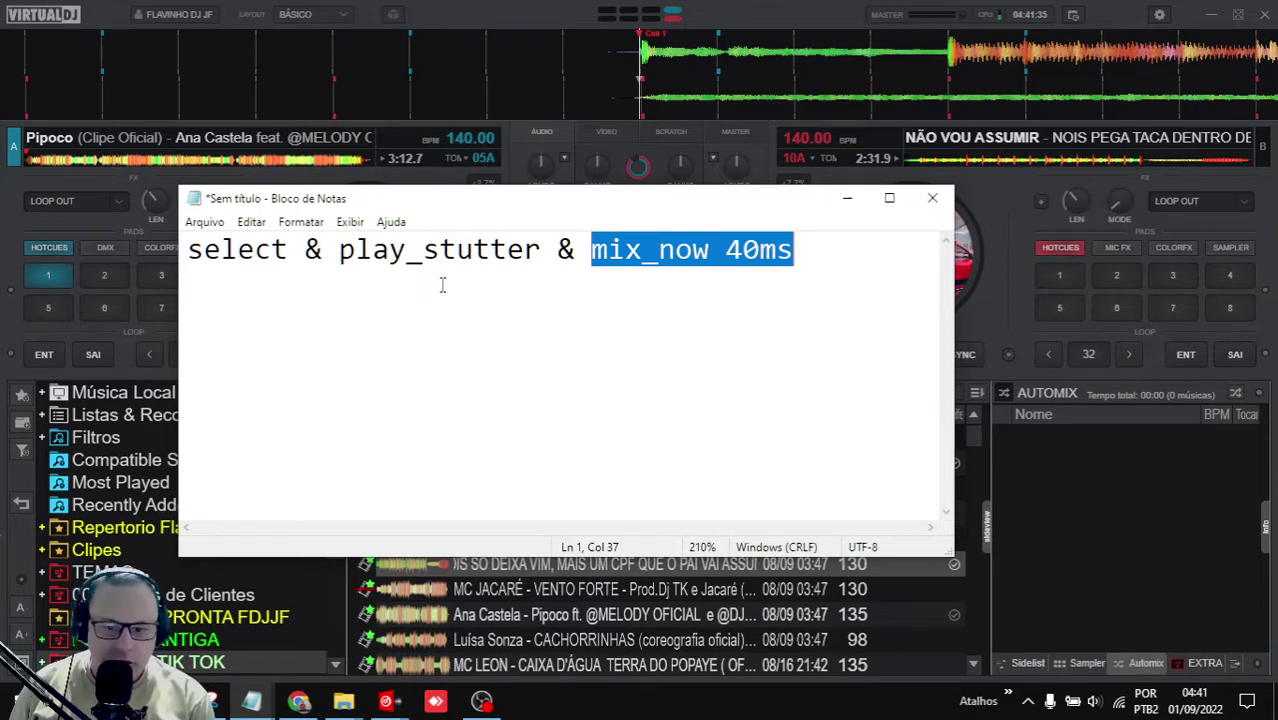
pyautogui.click(370, 250)
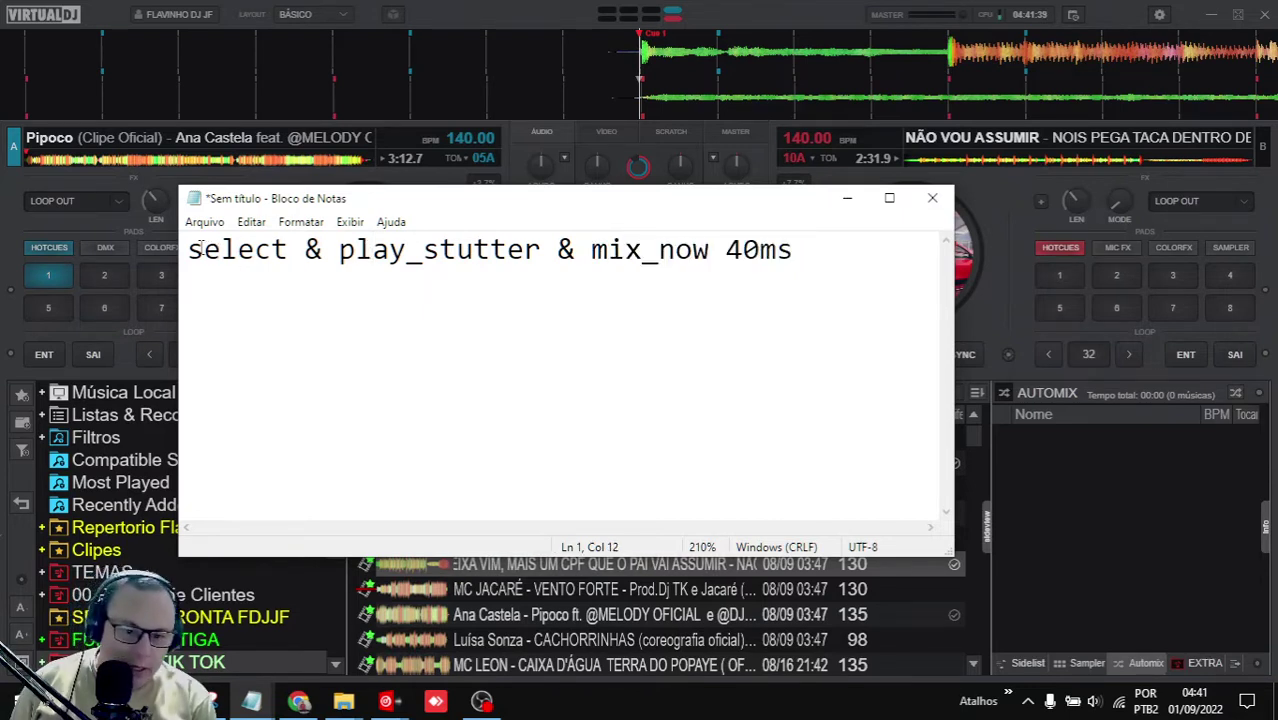
pyautogui.moveTo(190, 250); pyautogui.dragTo(779, 250)
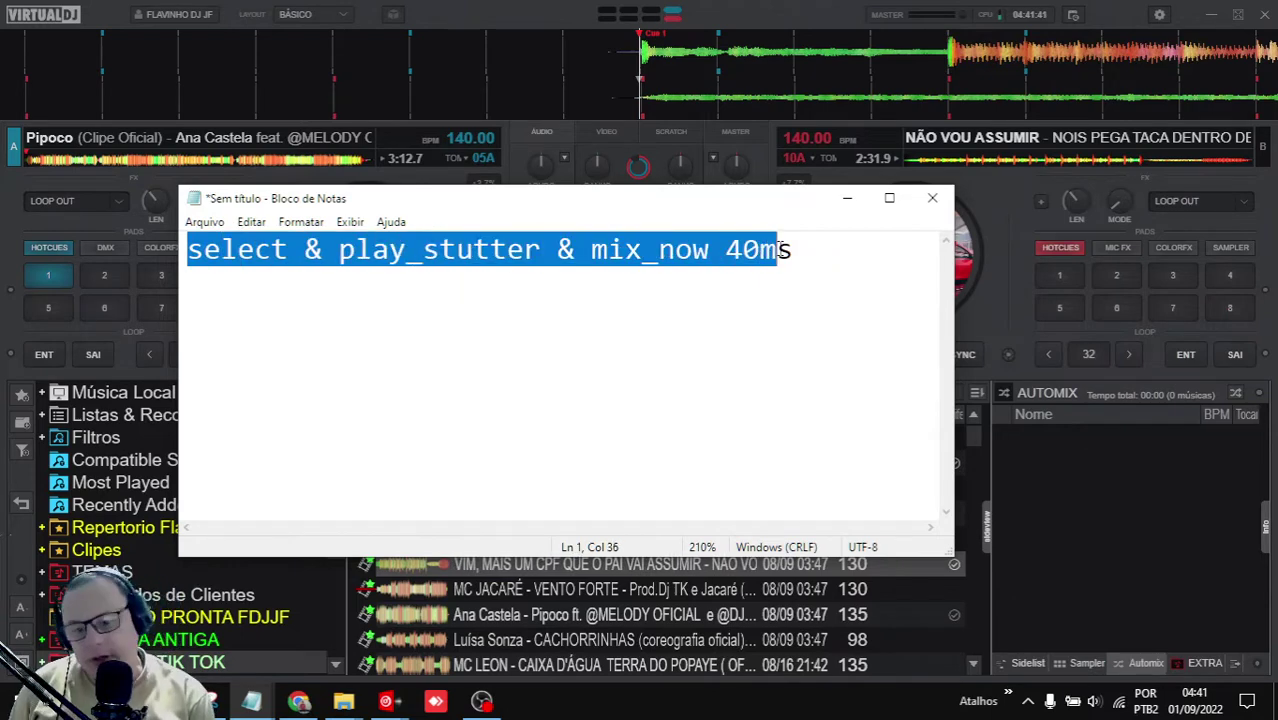
pyautogui.click(843, 205)
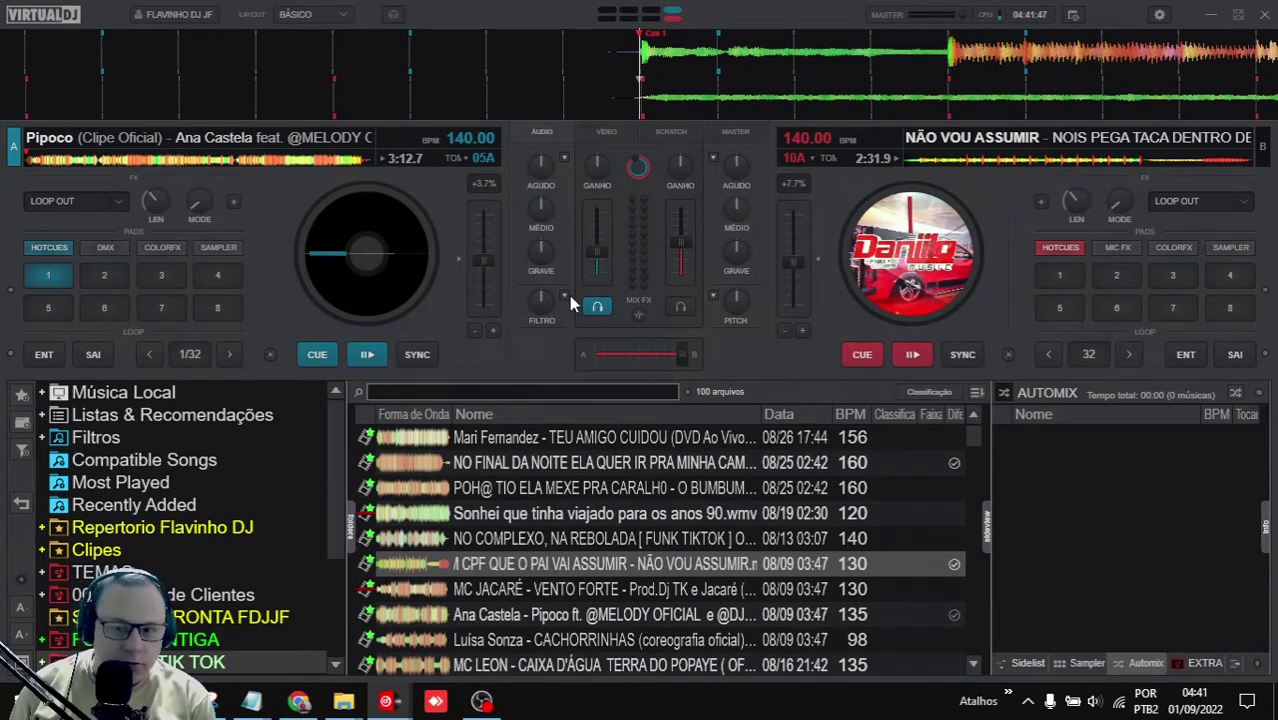
pyautogui.click(299, 701)
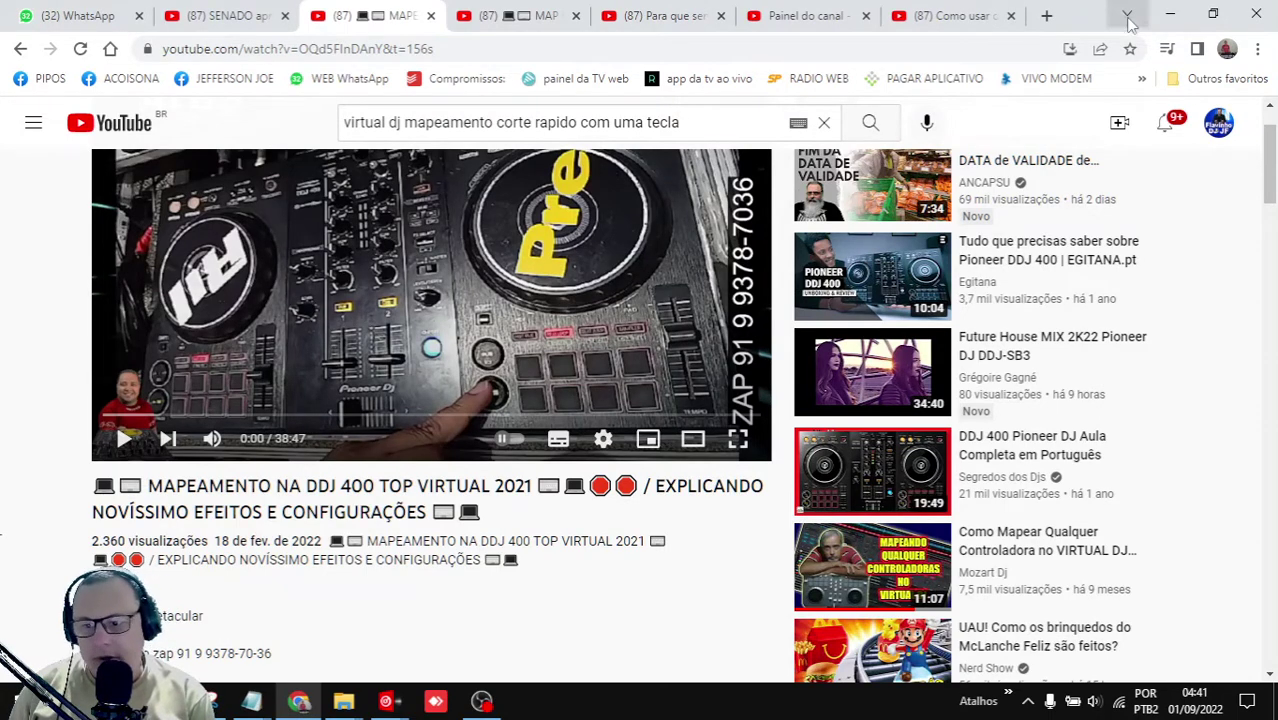
pyautogui.click(1170, 14)
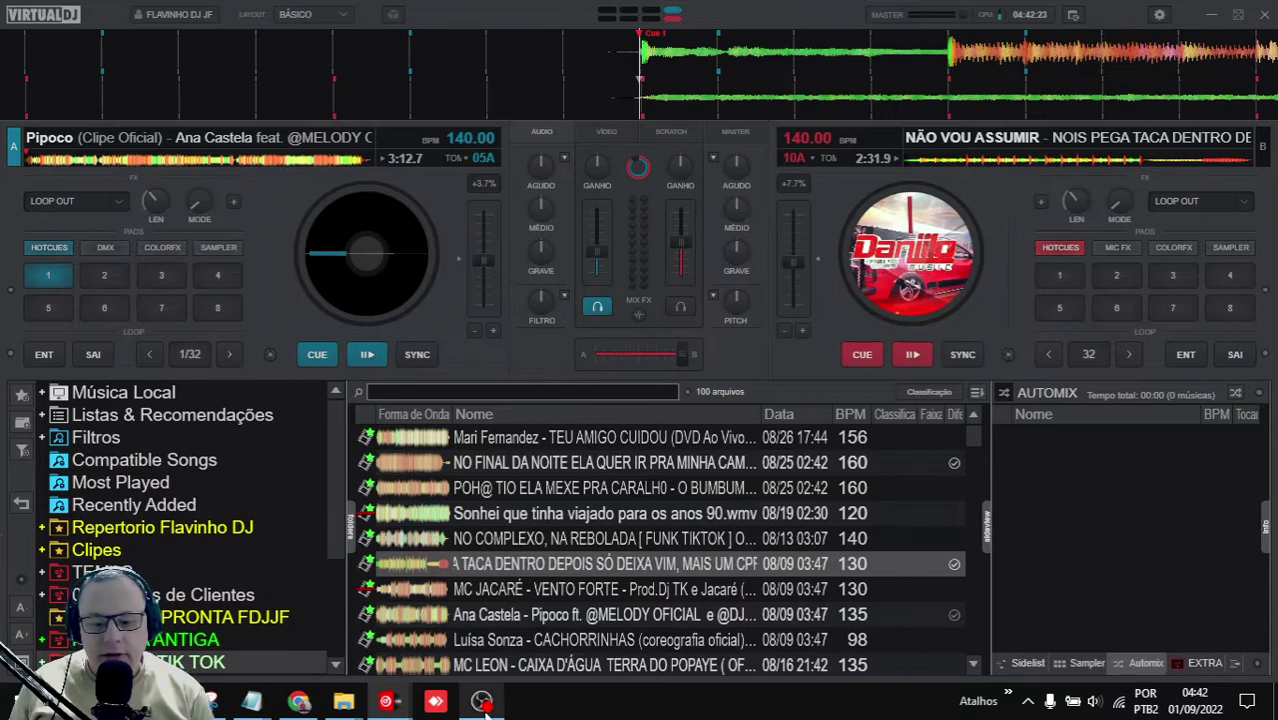
pyautogui.click(482, 701)
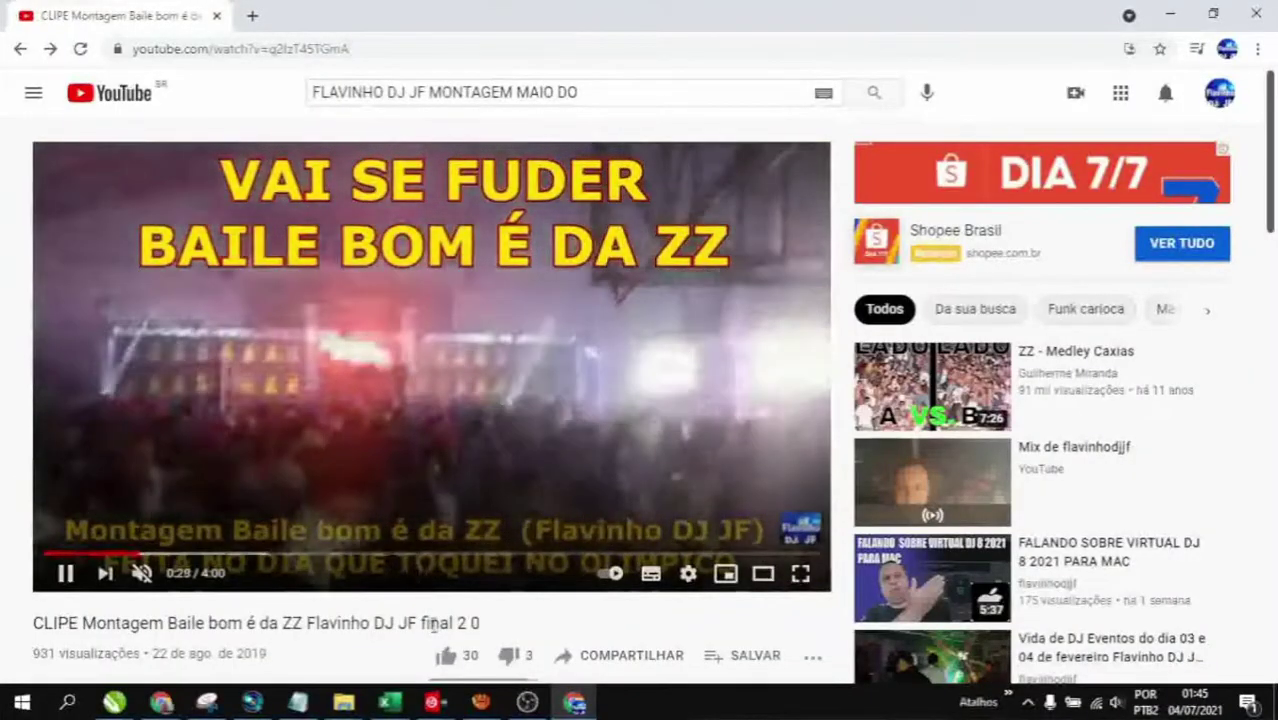
# Like the "CLIPE Montagem Baile bom é da ZZ" video on YouTube, and subscribe to its channel with all notifications (Todas).
pyautogui.click(445, 656)
pyautogui.scroll(-4, 651, 502)
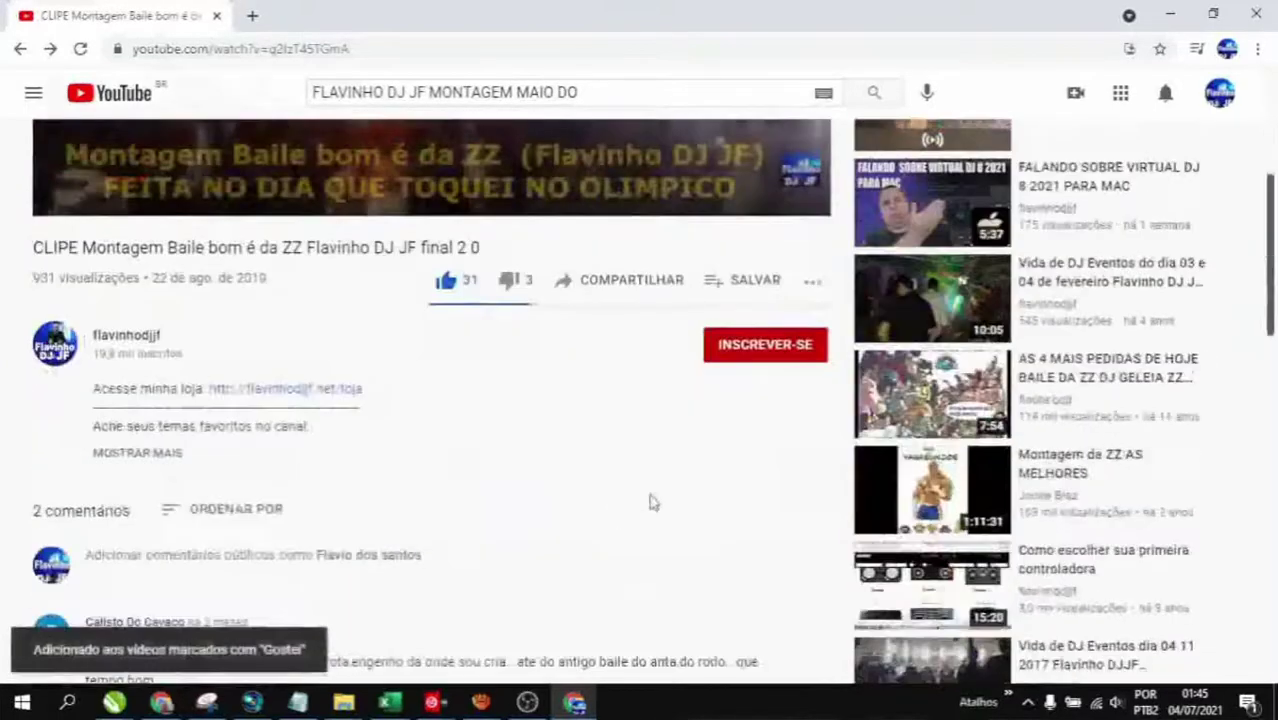
pyautogui.click(750, 352)
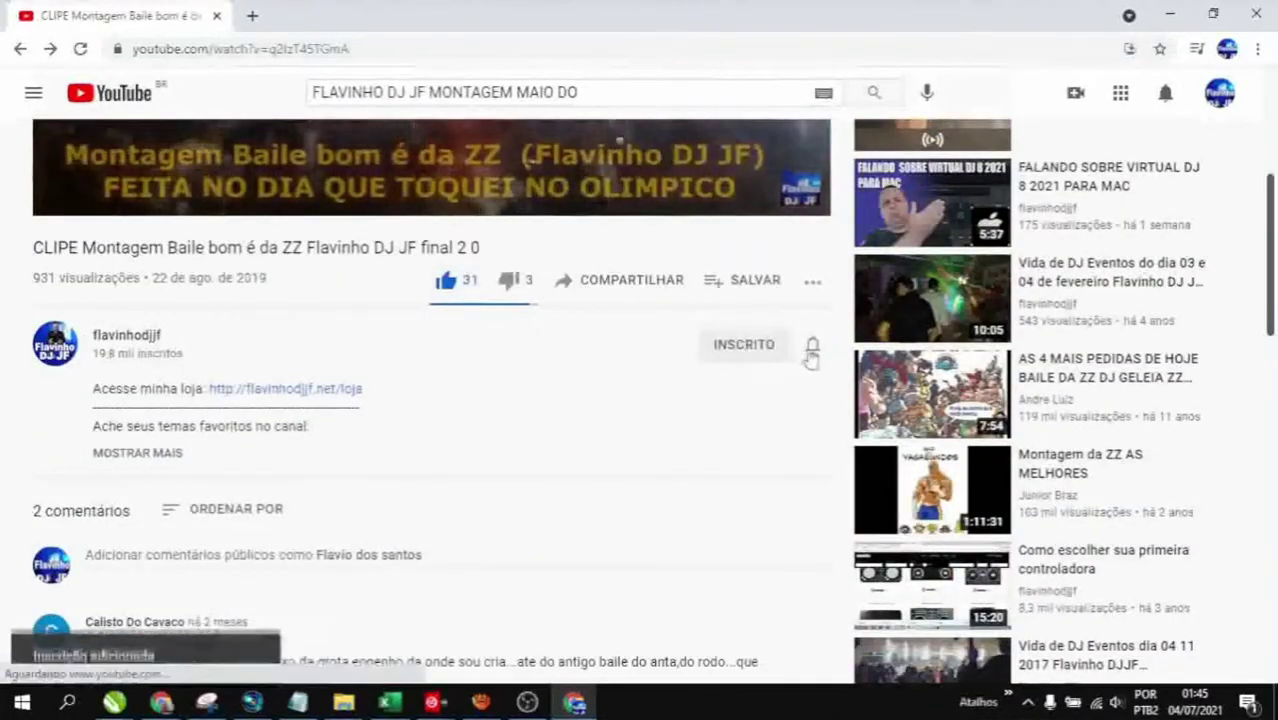
pyautogui.click(812, 345)
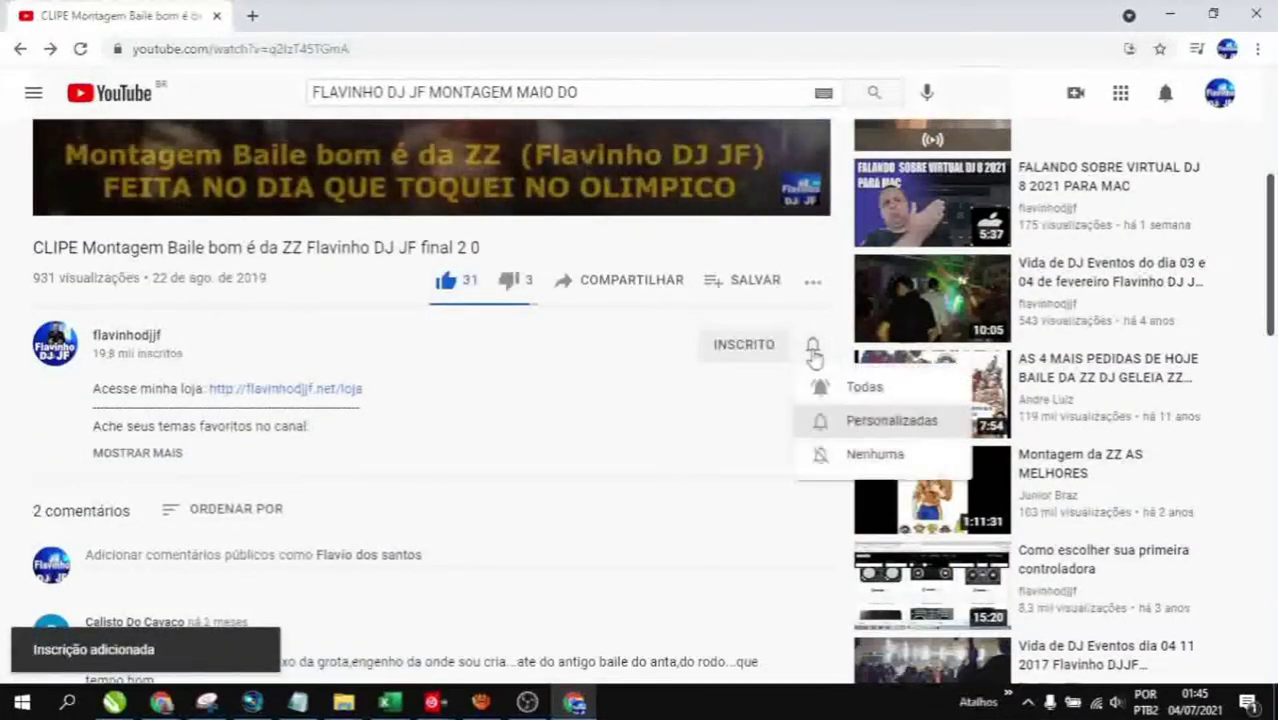
pyautogui.click(845, 392)
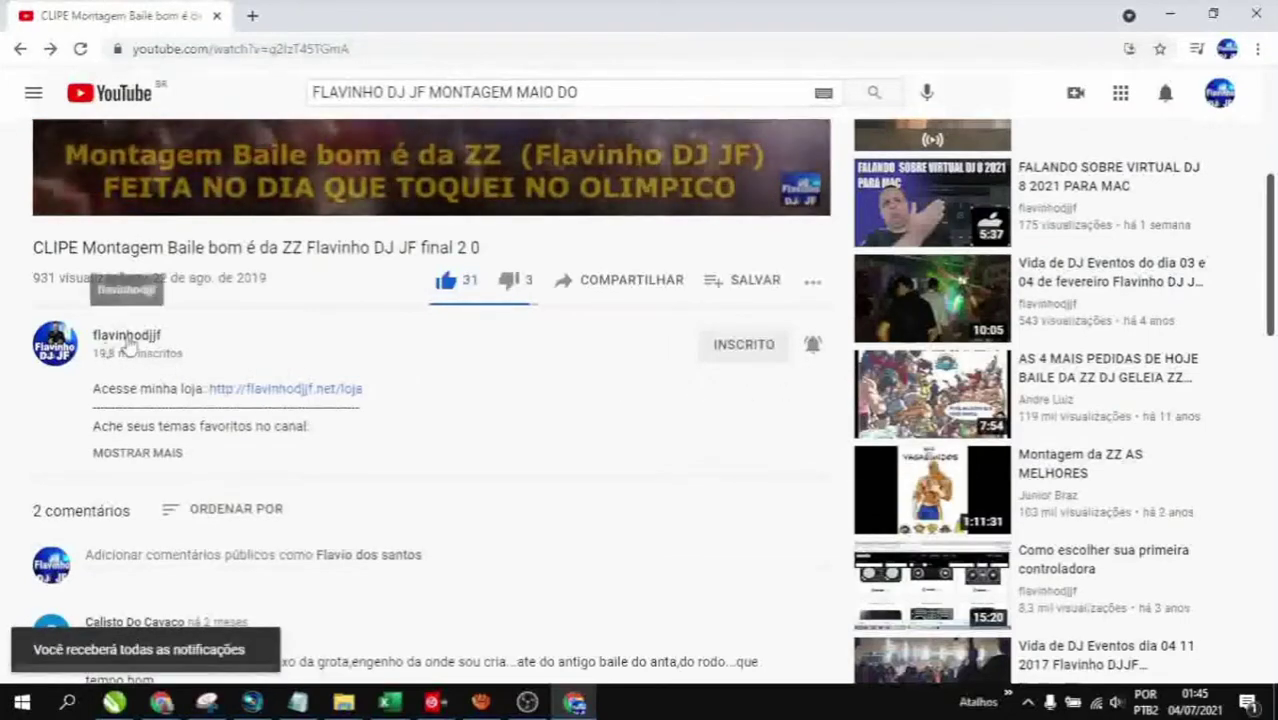
# Open the flavinhodjjf channel page from the video and look through its rows of uploads and playlists, returning to the channel banner.
pyautogui.click(127, 337)
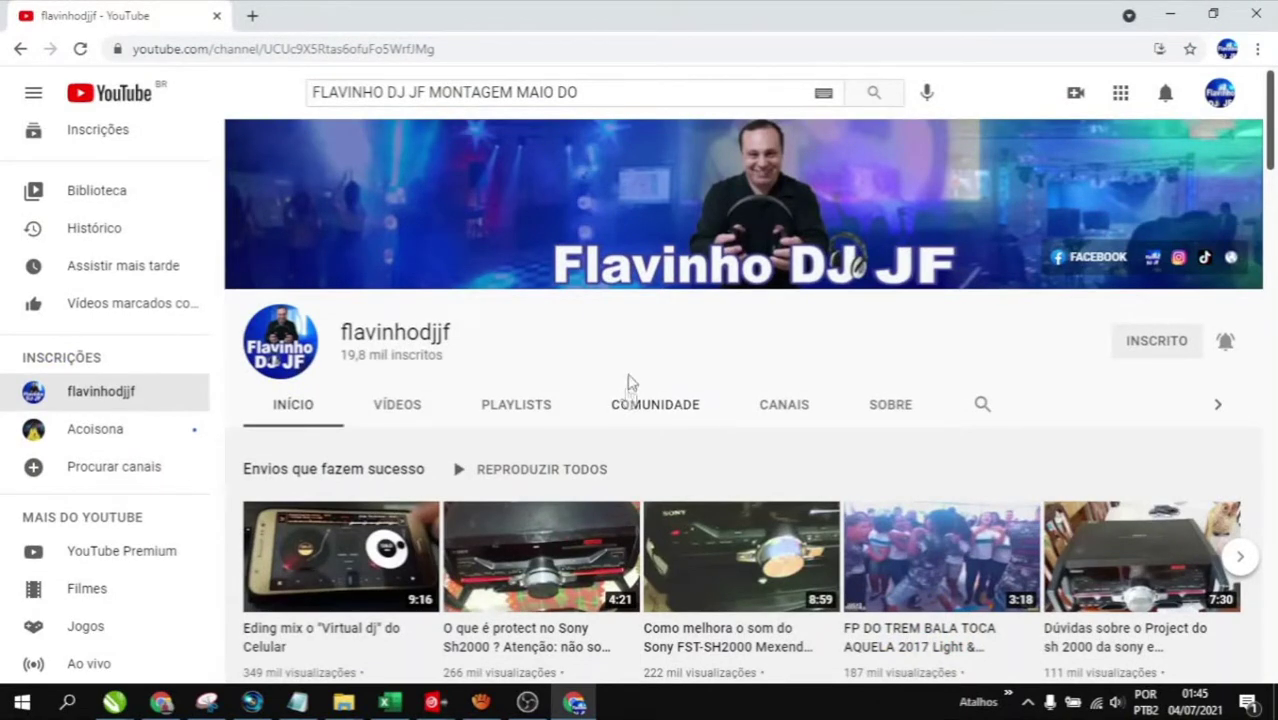
pyautogui.scroll(-4, 474, 388)
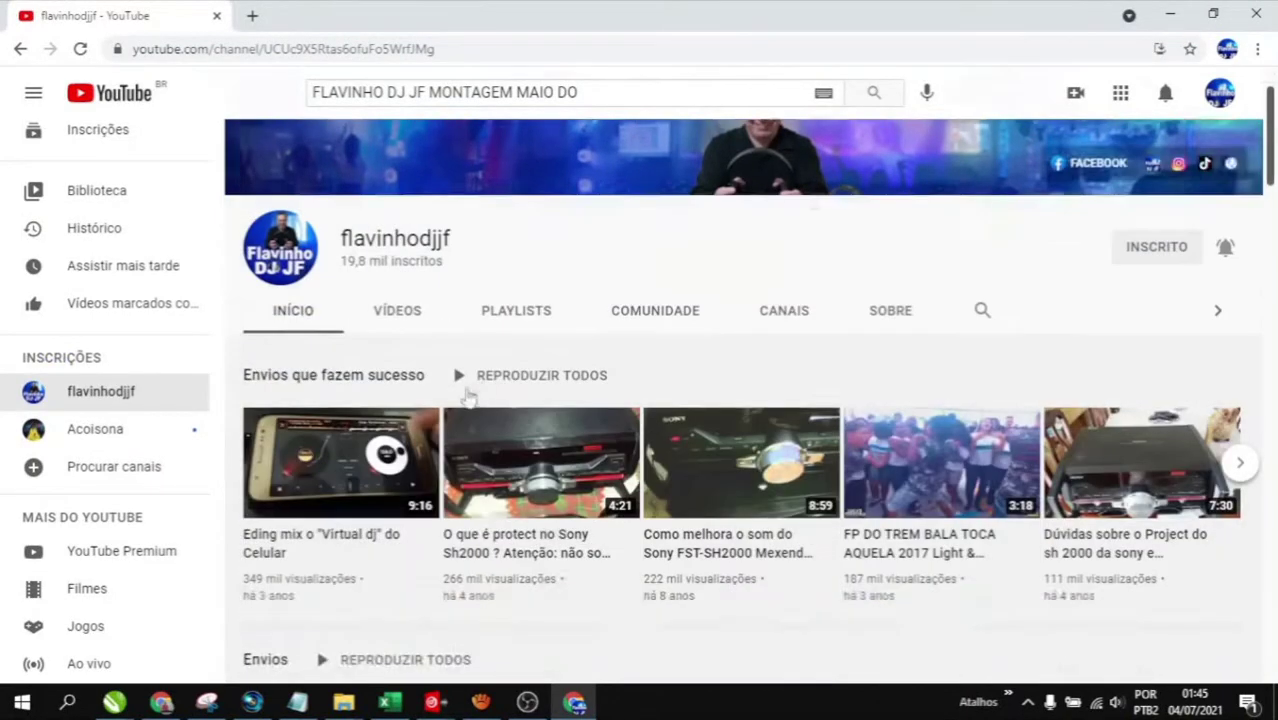
pyautogui.scroll(-1, 295, 478)
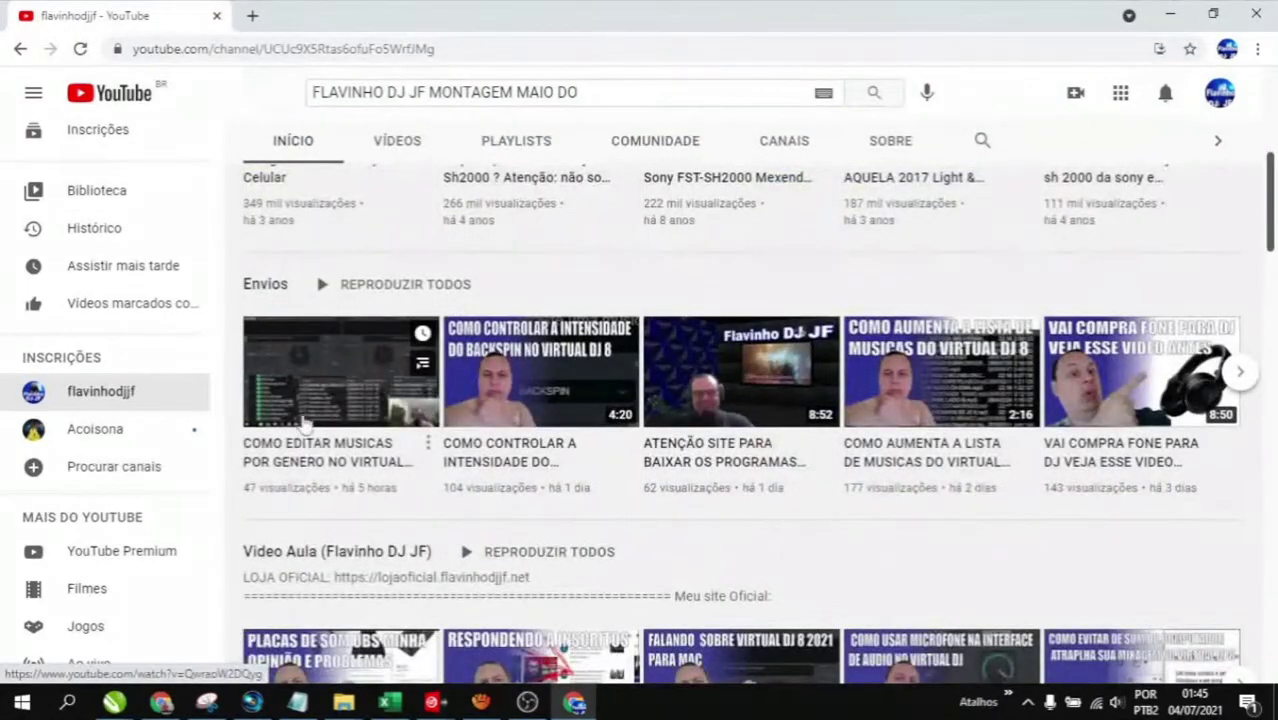
pyautogui.scroll(-1, 310, 462)
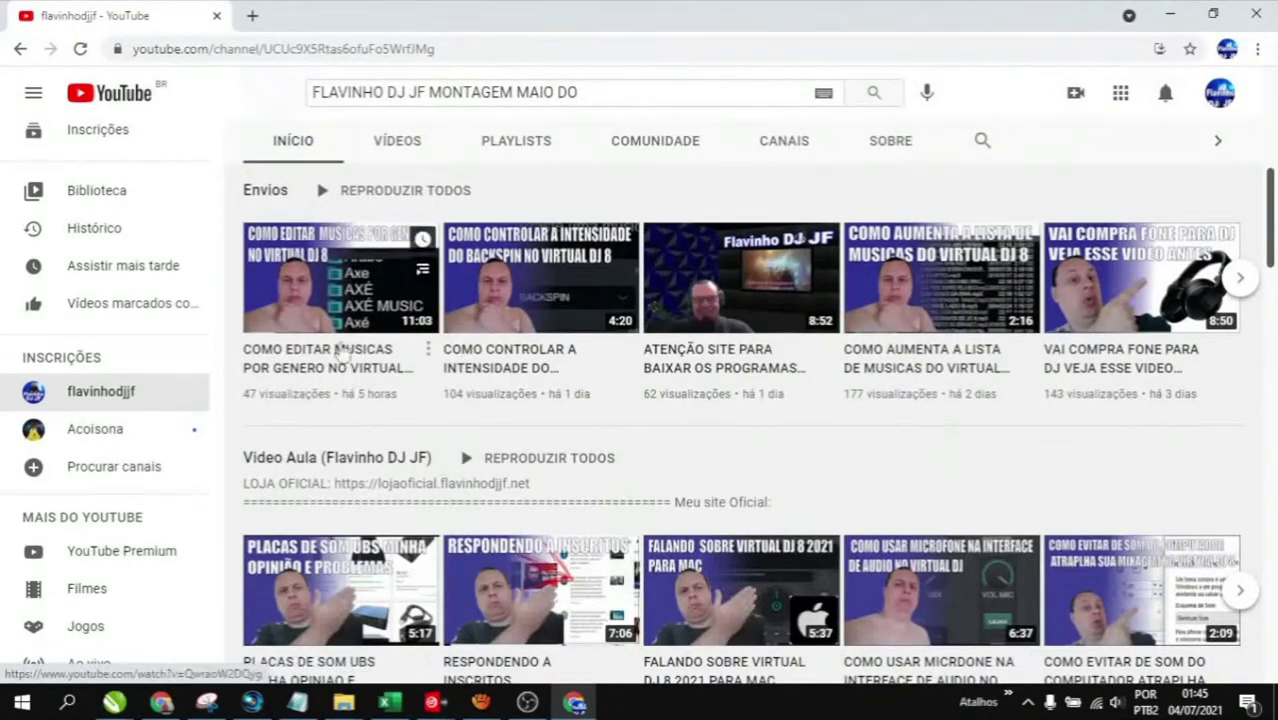
pyautogui.scroll(-4, 676, 427)
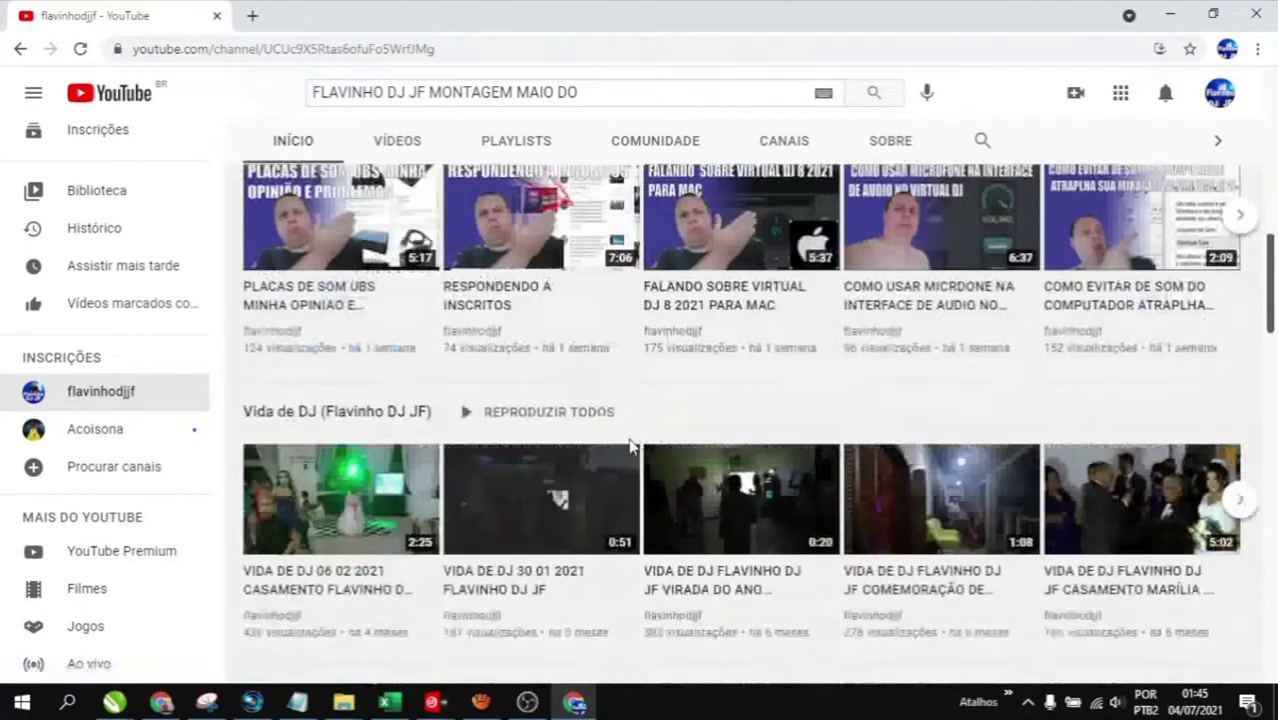
pyautogui.scroll(-2, 510, 515)
pyautogui.scroll(-1, 510, 515)
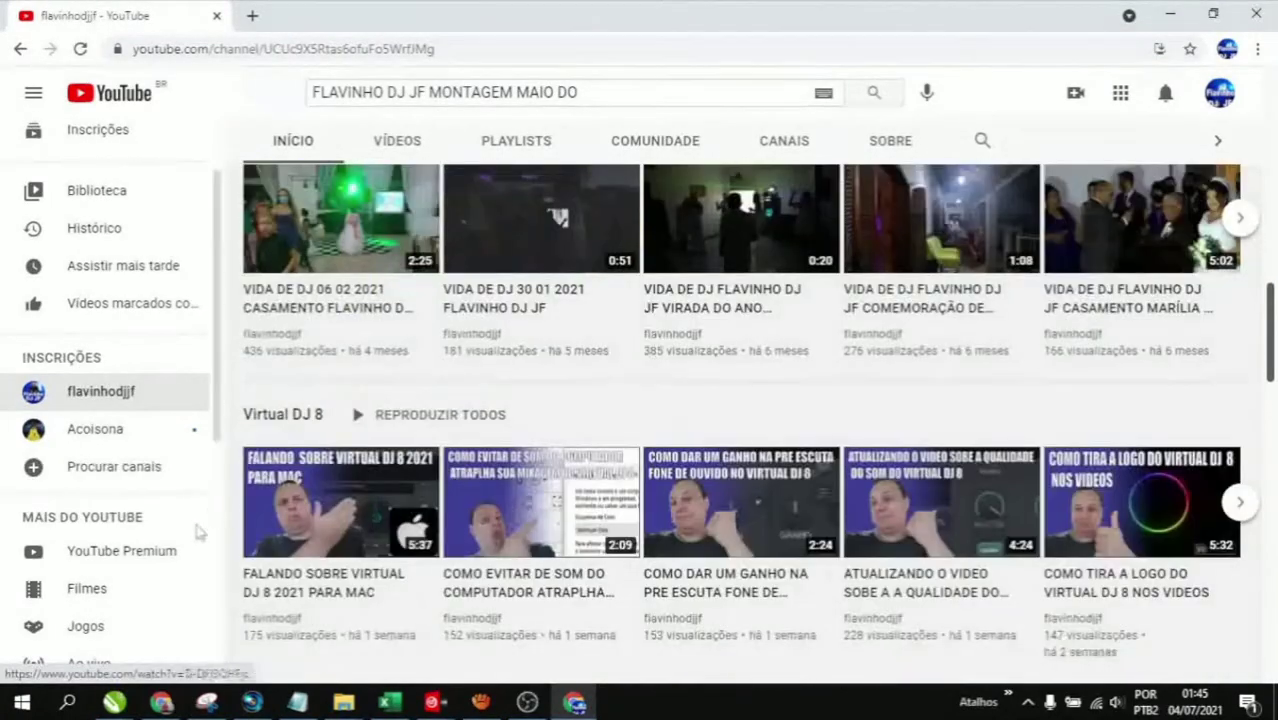
pyautogui.scroll(-3, 470, 540)
pyautogui.scroll(10, 447, 565)
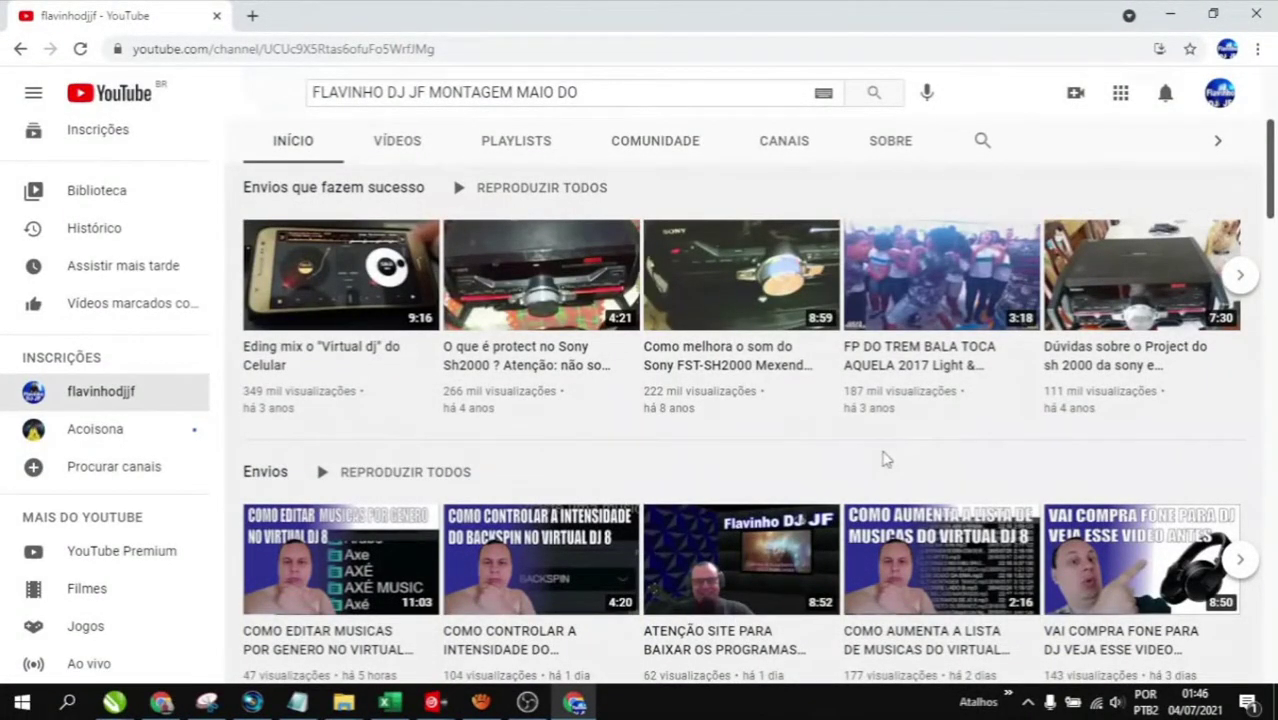
pyautogui.scroll(3, 884, 459)
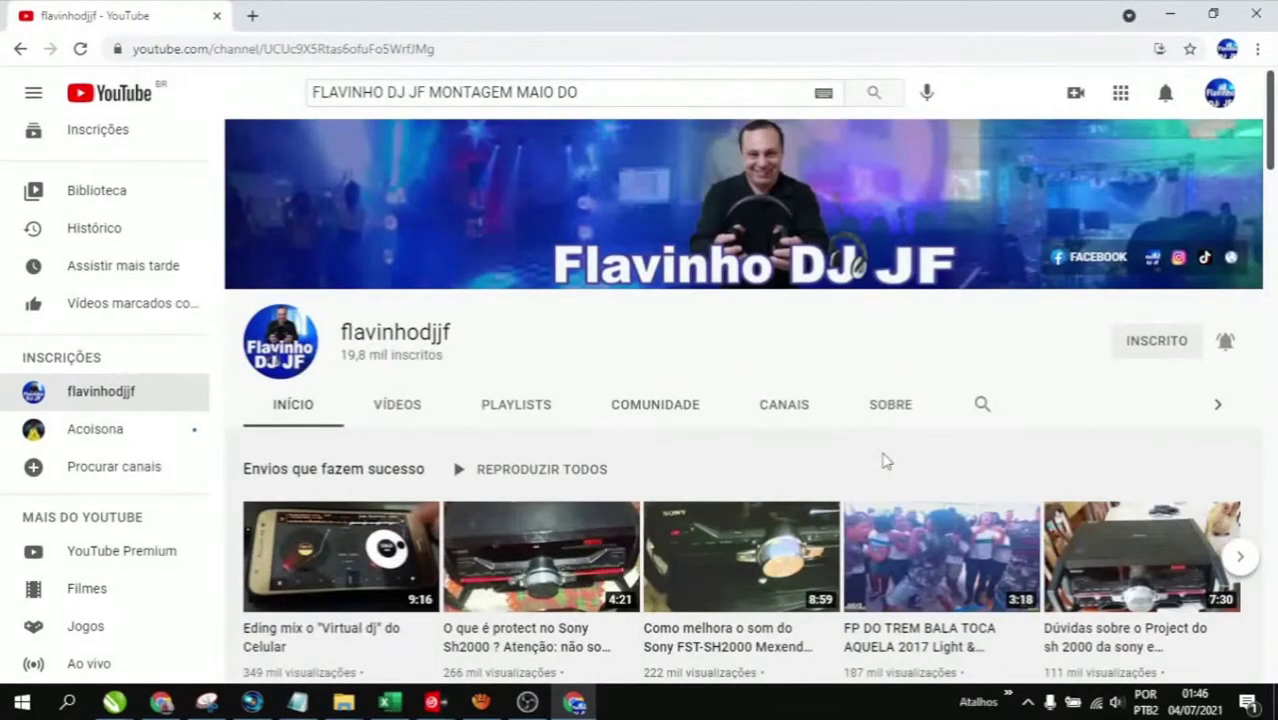